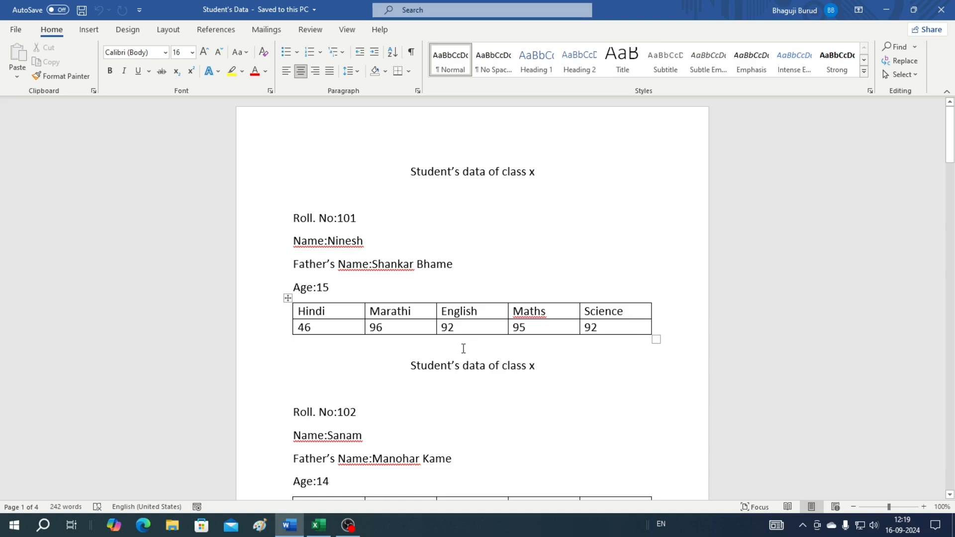
Enter the headings Roll. No., Name, Father's Name and Age across A2:D2 on Sheet6
left_click(318, 525)
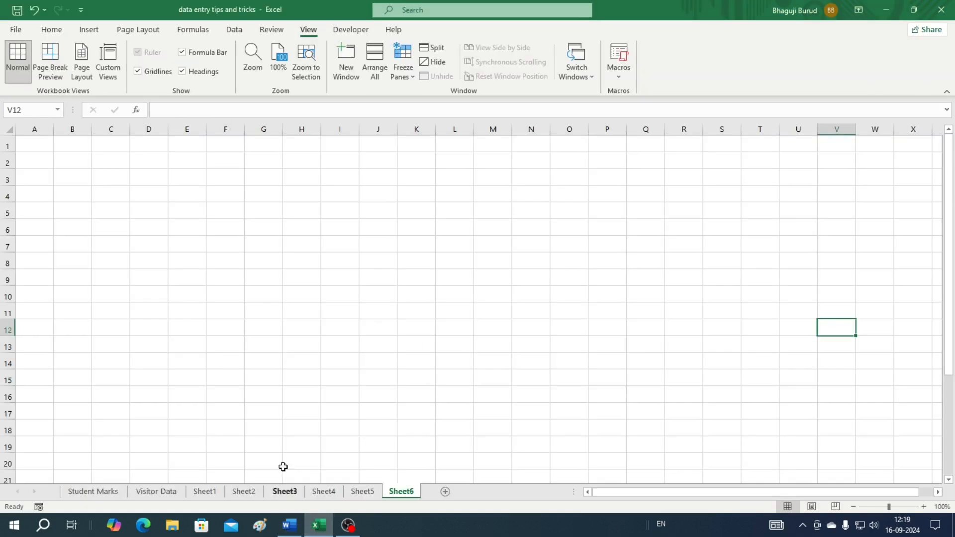
left_click(33, 164)
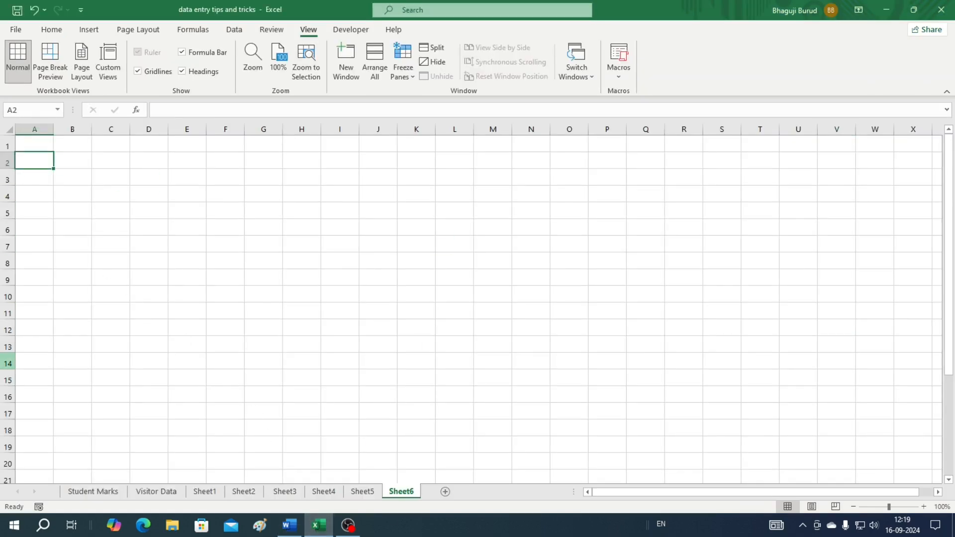
type("Roll. No.")
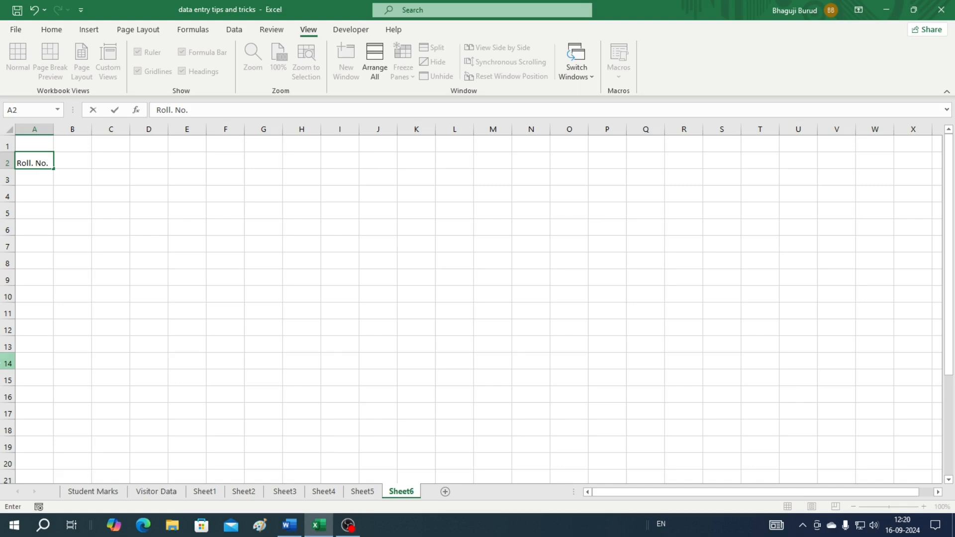
key("Tab")
type("Name")
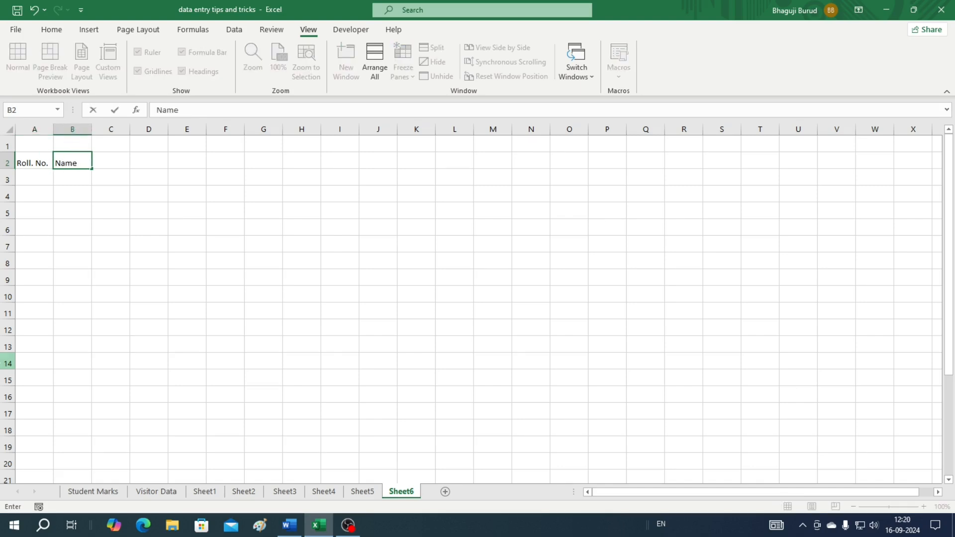
key("Tab")
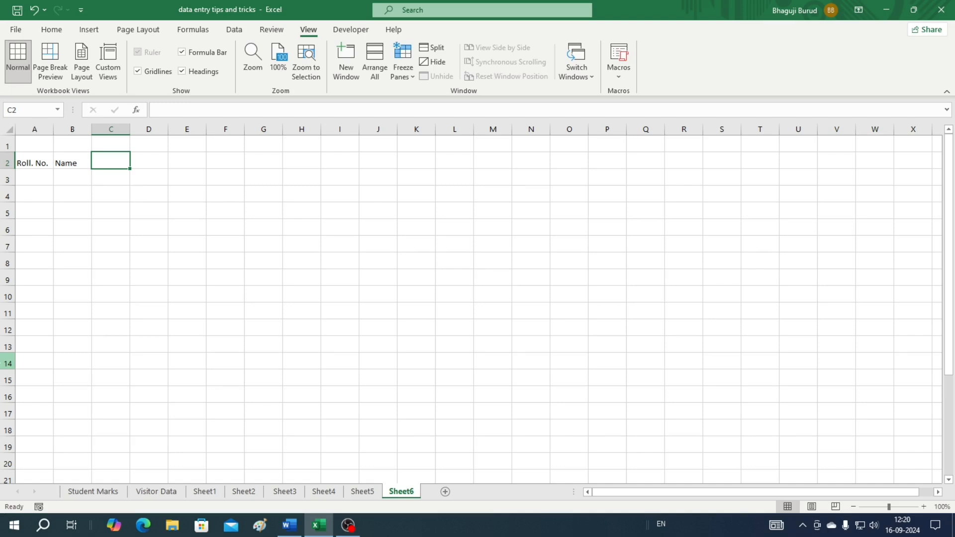
type("Father's Name")
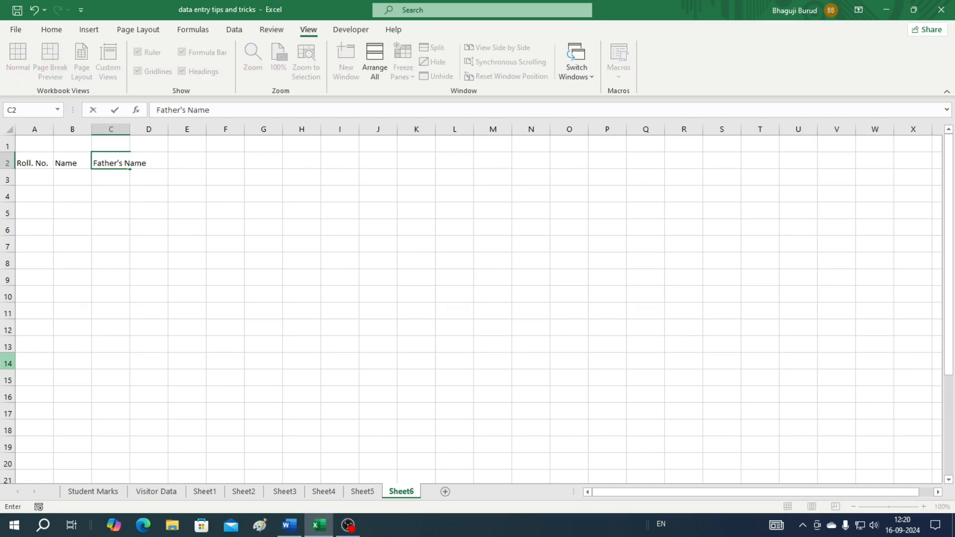
key("Tab")
type("Age")
key("Tab")
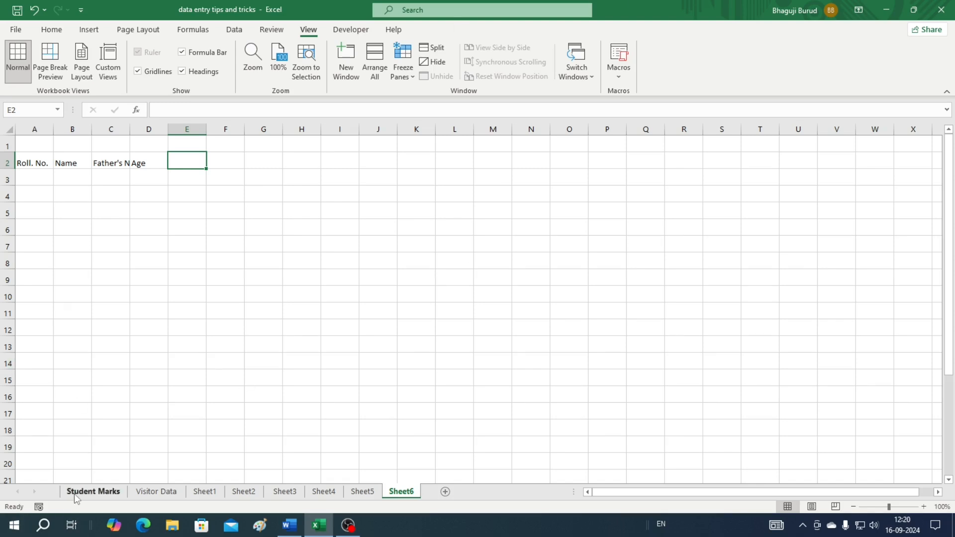
Add the subject headings Marathi, English, Maths and Science, then widen the Name column
left_click(289, 525)
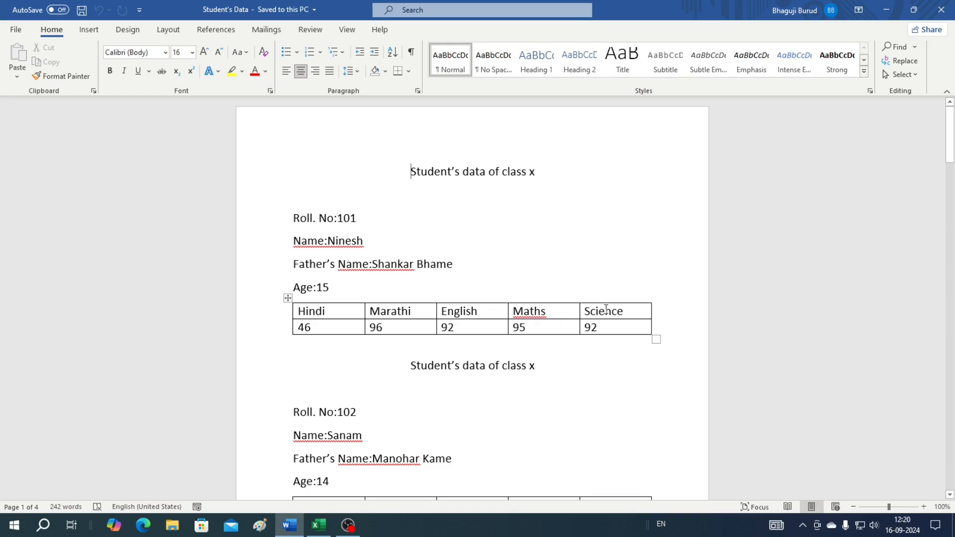
key("alt+Tab")
type("Marathi")
key("Tab")
type("English")
key("Tab")
type("Maths")
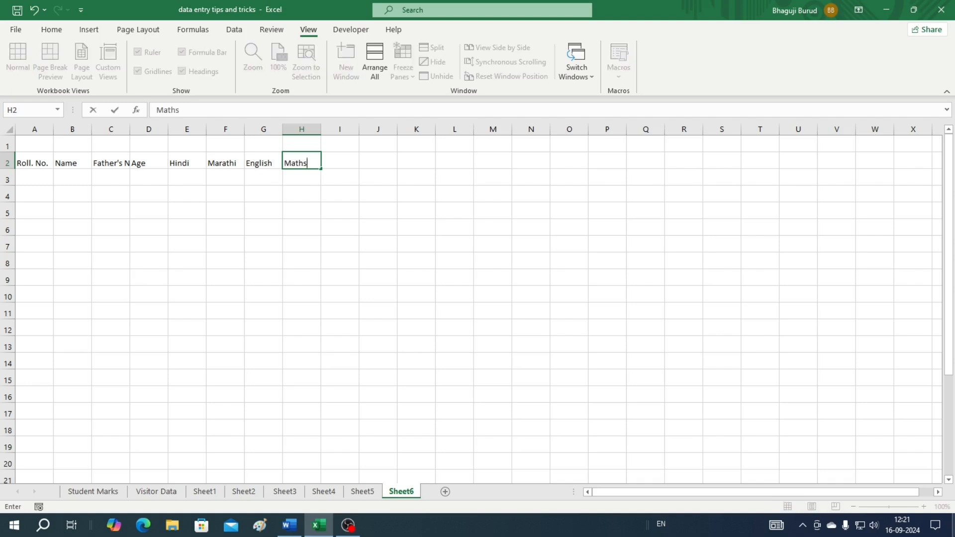
key("Tab")
type("Science")
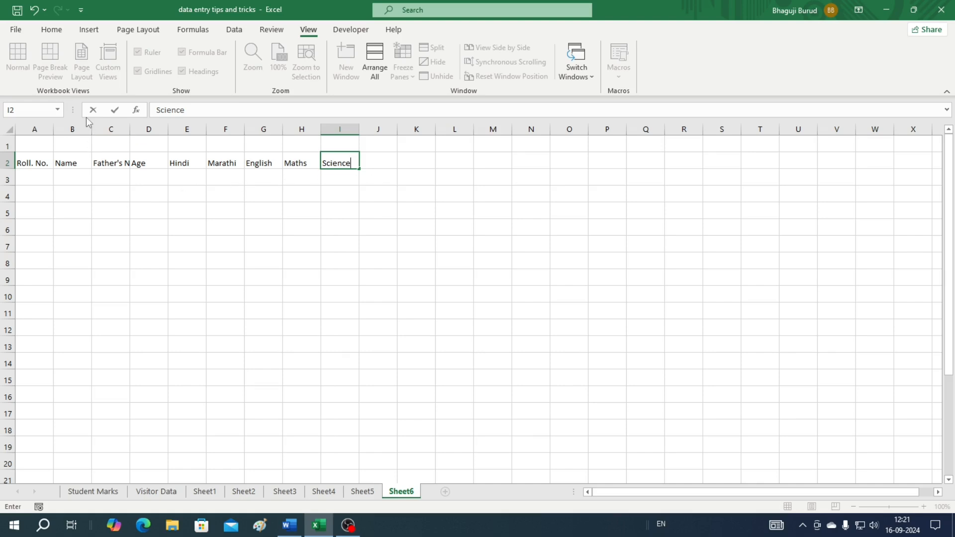
left_click(70, 198)
left_click_drag(90, 128, 189, 141)
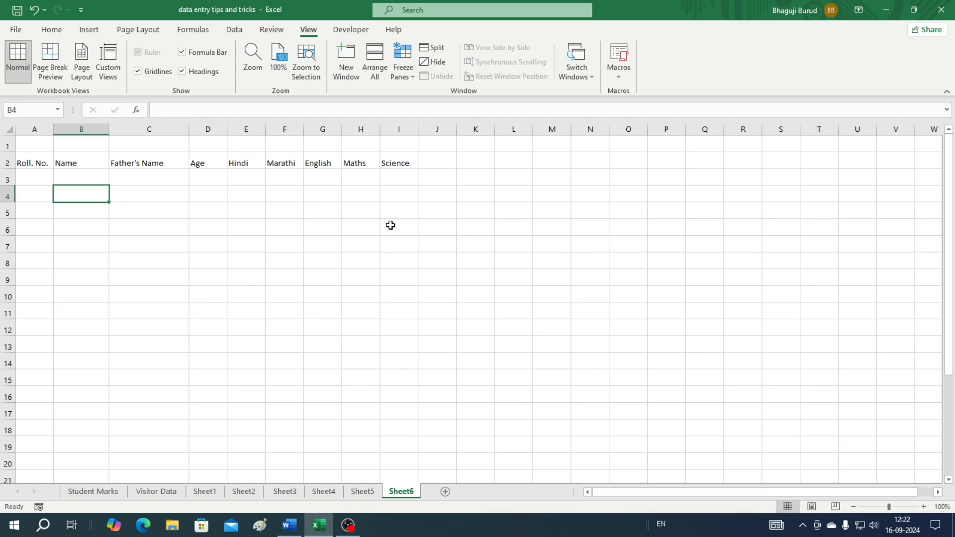
left_click(34, 178)
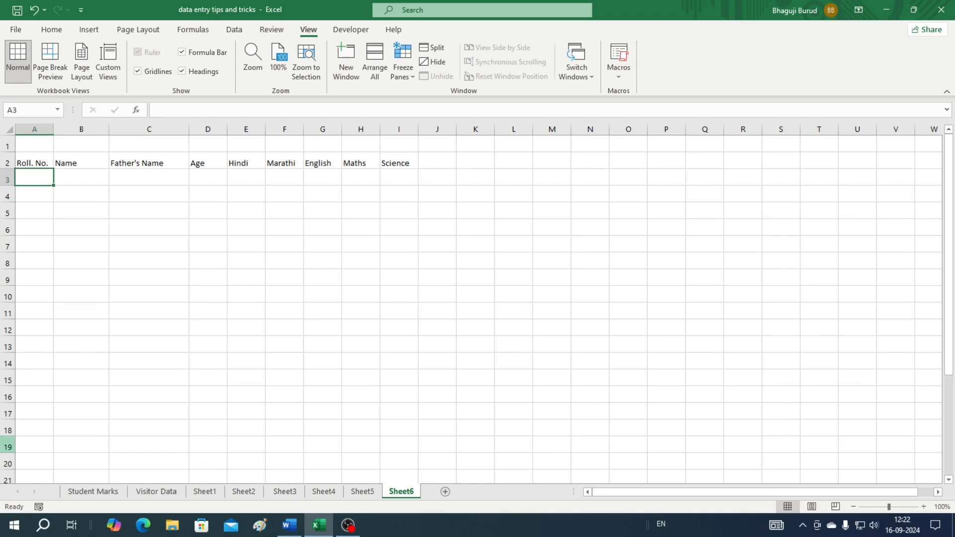
Using the Word record, enter roll 101 with the student's name and father's name in row 3
left_click(290, 525)
right_click(289, 526)
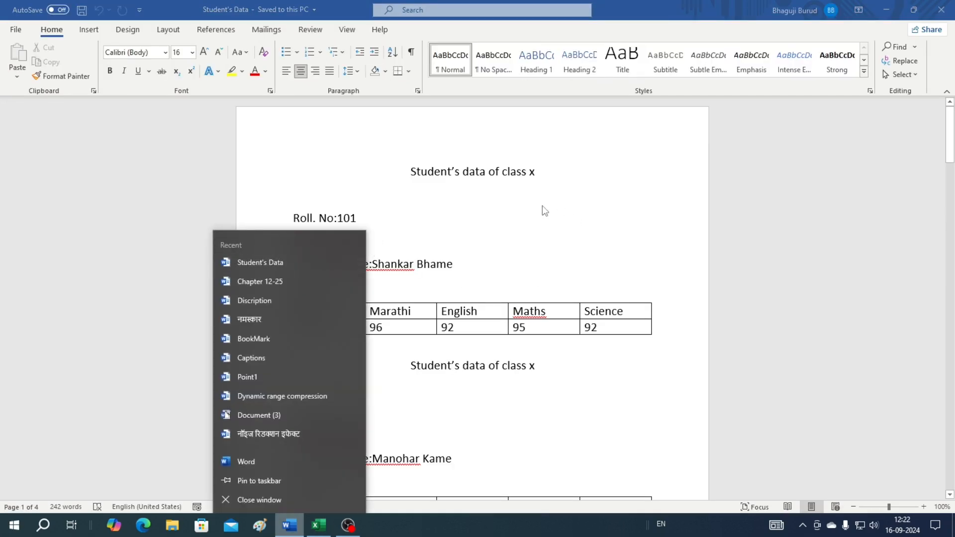
left_click(543, 217)
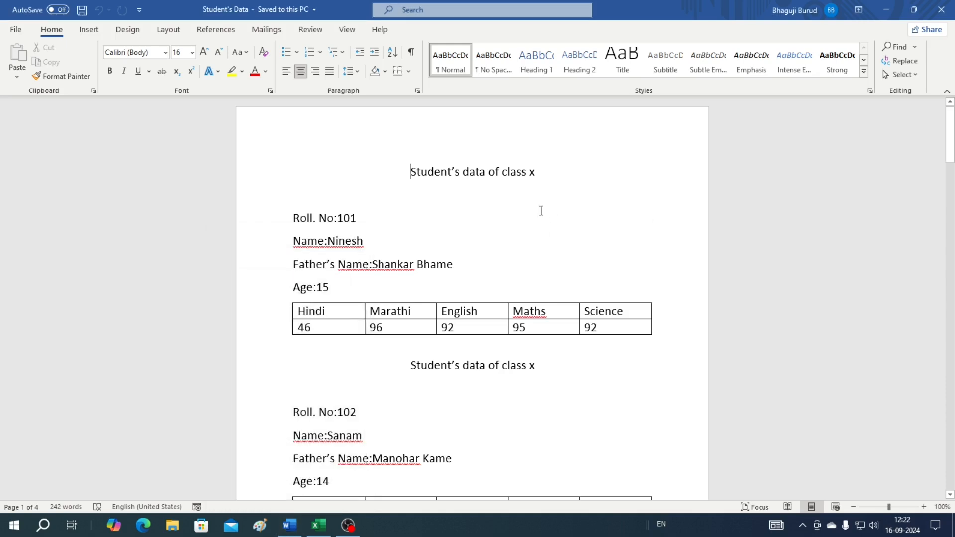
left_click(345, 242)
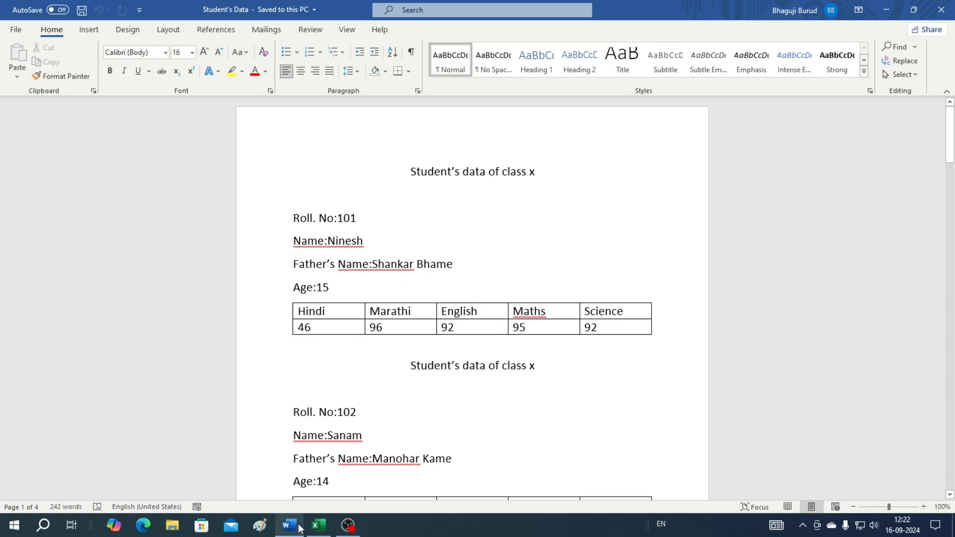
left_click(319, 525)
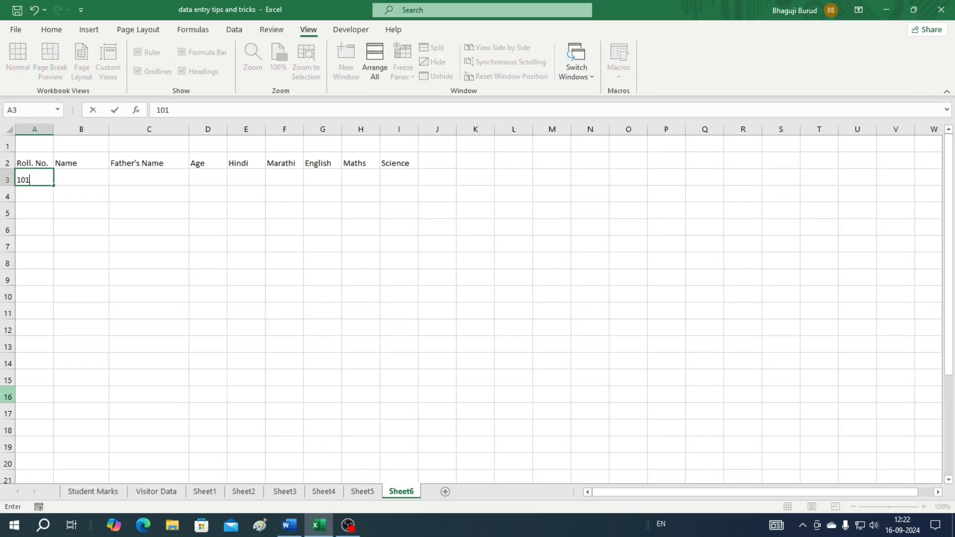
key("Tab")
type("Ni")
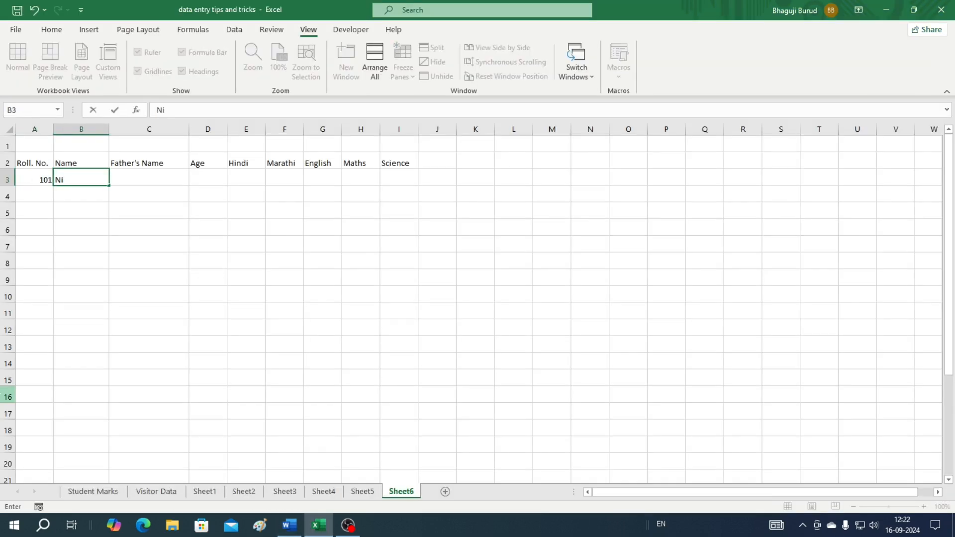
type("nesh")
key("Tab")
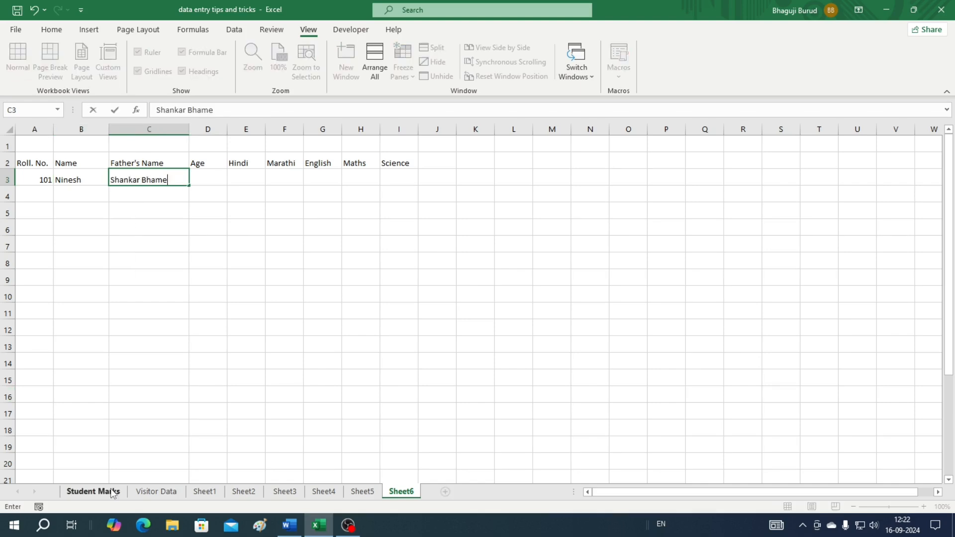
key("Tab")
Enter the first student's age as 15
key("alt+Tab")
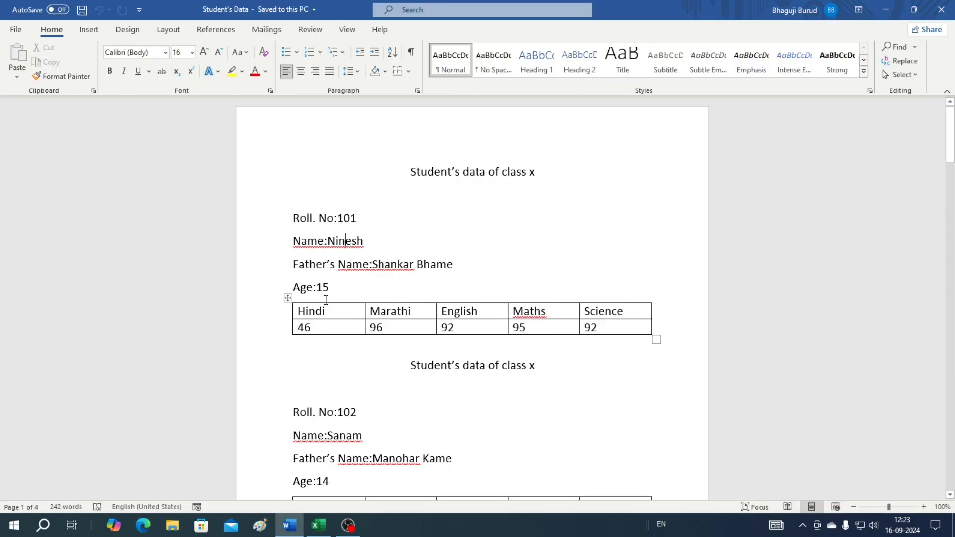
key("alt+Tab")
type("15")
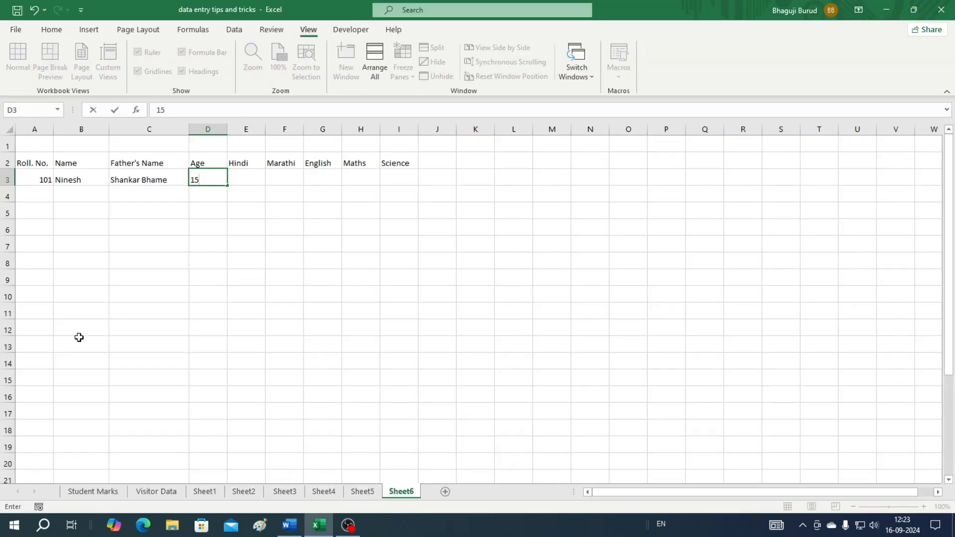
key("Tab")
left_click(288, 525)
key("alt+Tab")
Enter the first student's subject marks 46, 96, 92, 95 and 92
type("46")
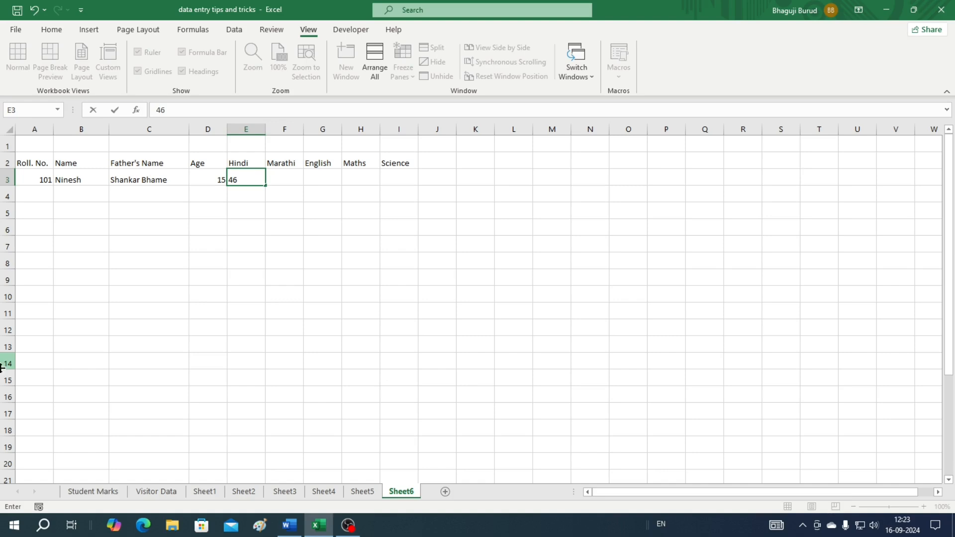
key("Tab")
type("96")
key("Tab")
type("92")
key("Tab")
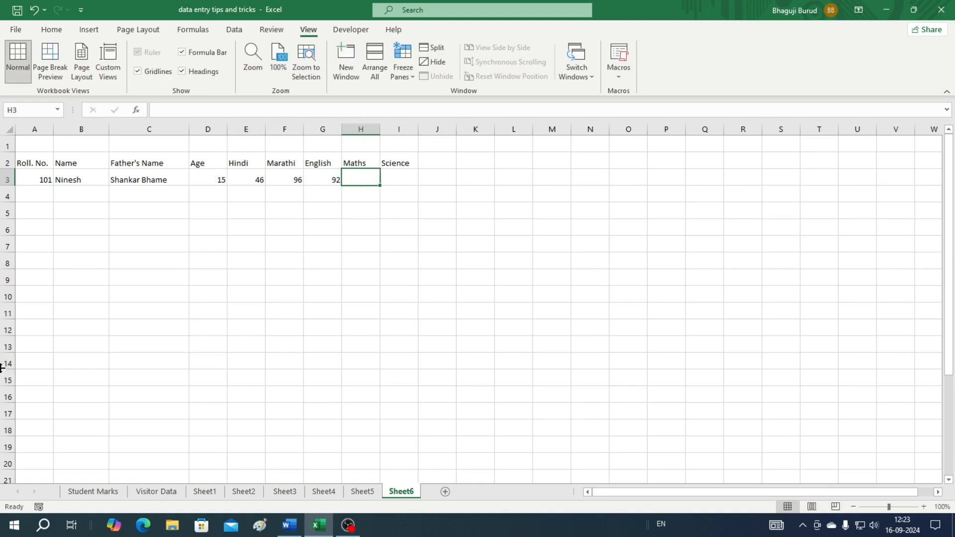
type("95")
key("Tab")
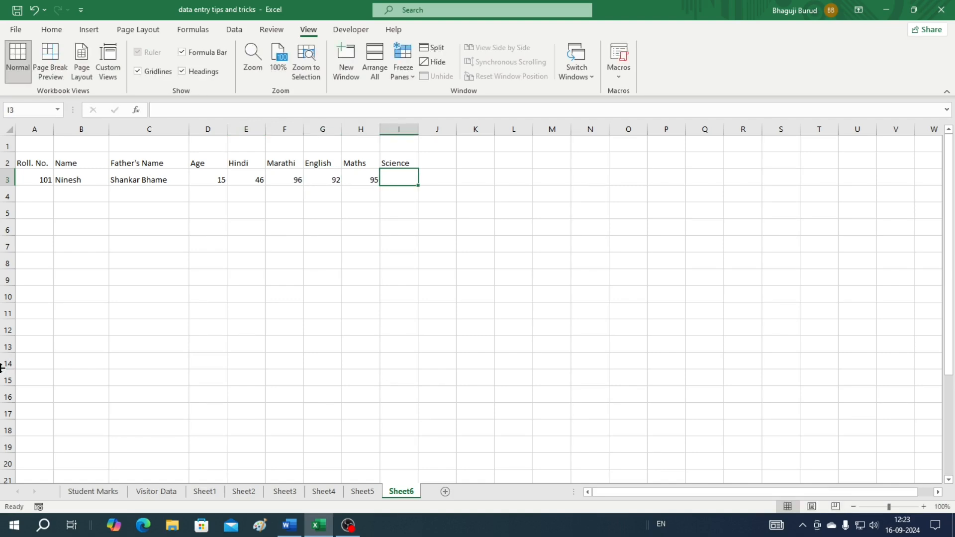
key("alt+Tab")
key("alt+Tab")
type("92")
key("Return")
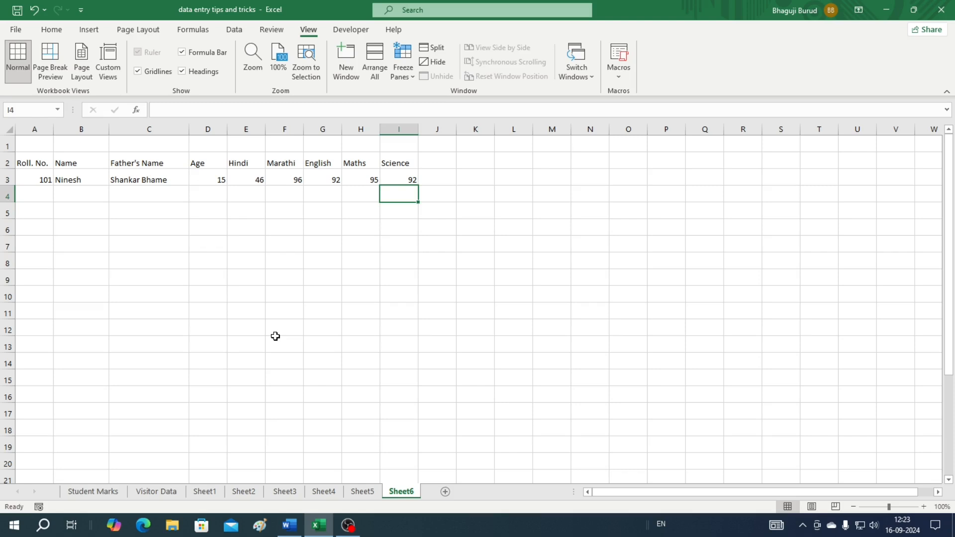
Start the next record with roll number 102 in A4
key("Left")
key("Left")
key("Left")
key("Left")
key("Left")
key("Left")
key("Left")
key("Left")
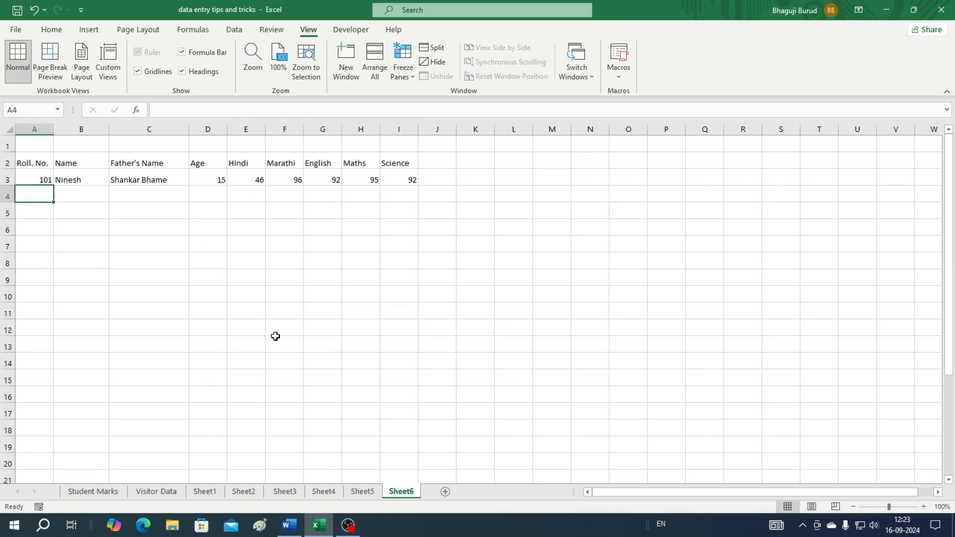
type("102")
key("Tab")
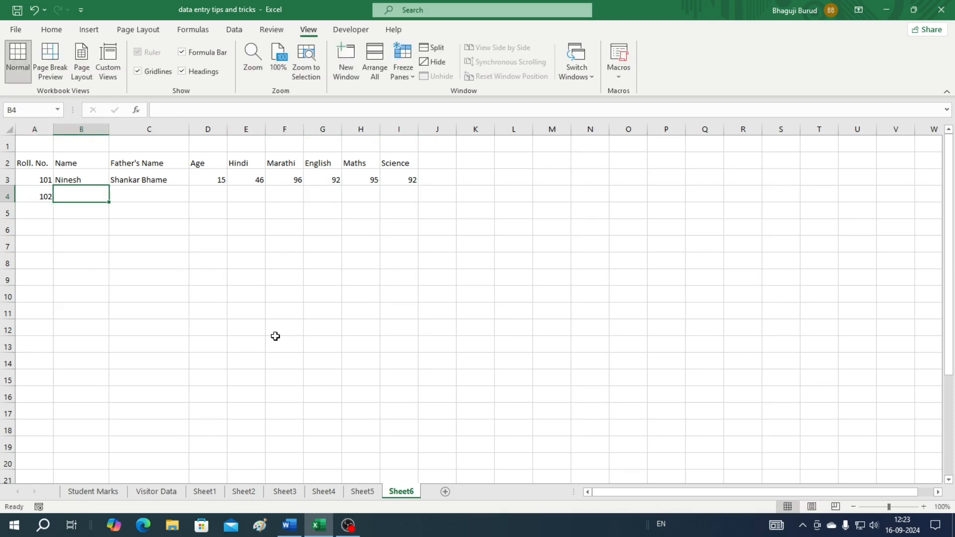
left_click(291, 531)
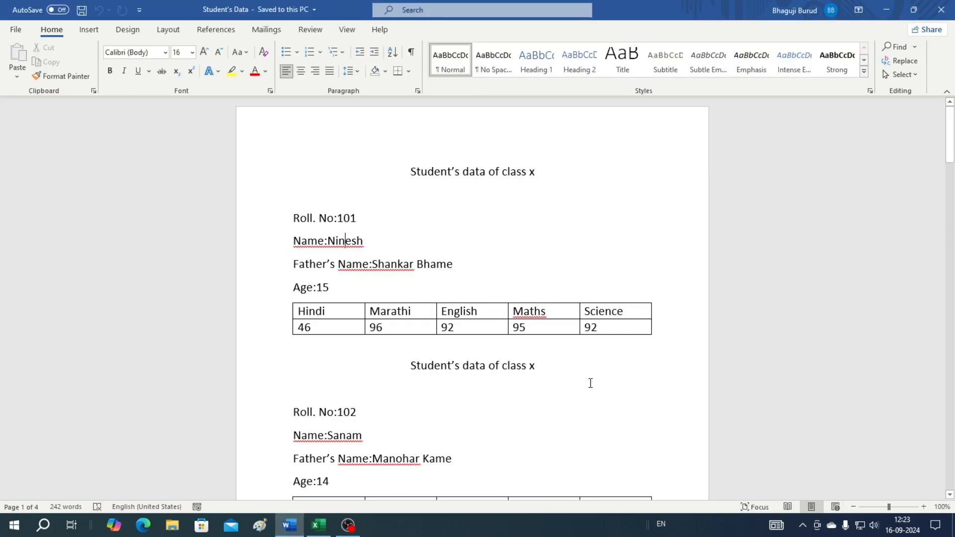
Enter the second student's name and father's name in row 4
scroll(590, 383, "down", 5)
scroll(590, 383, "down", 20)
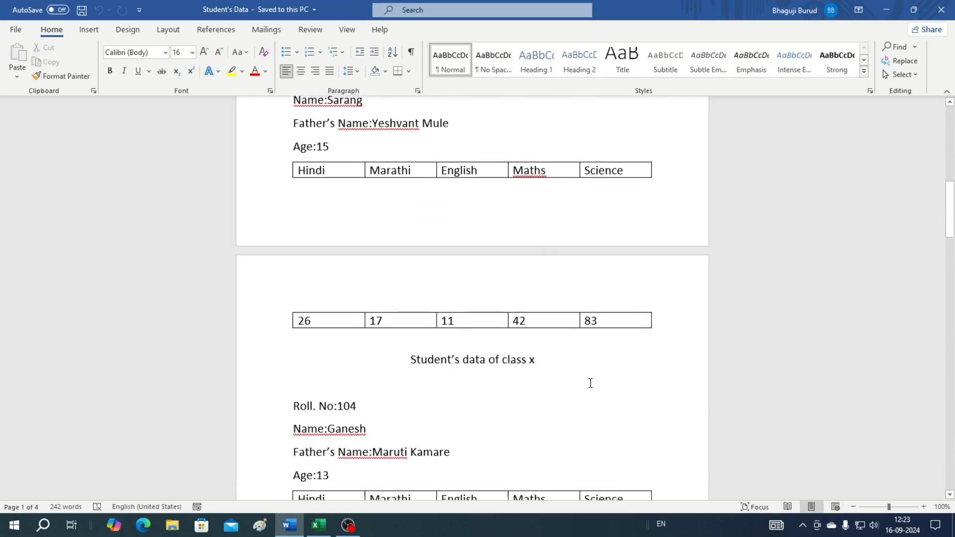
scroll(590, 383, "down", 18)
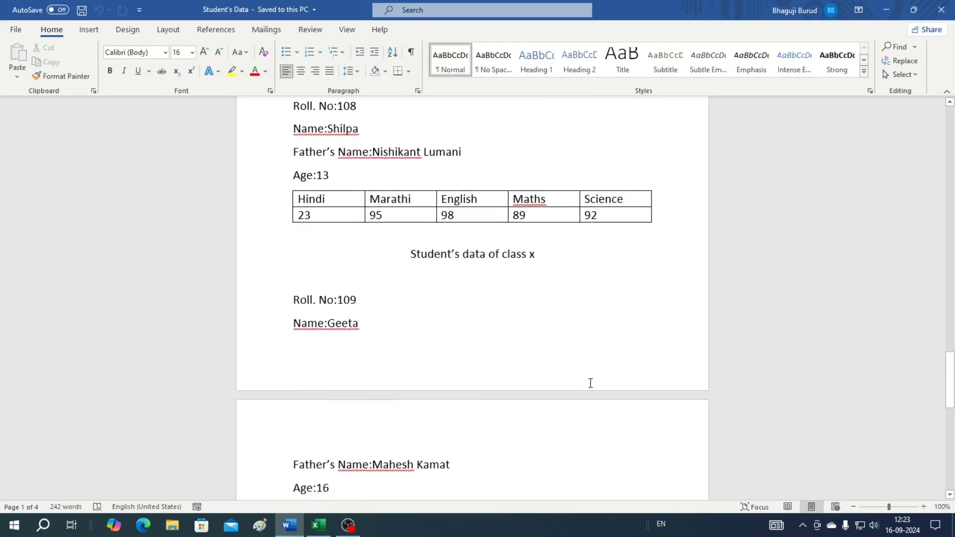
scroll(591, 383, "up", 12)
scroll(591, 383, "up", 20)
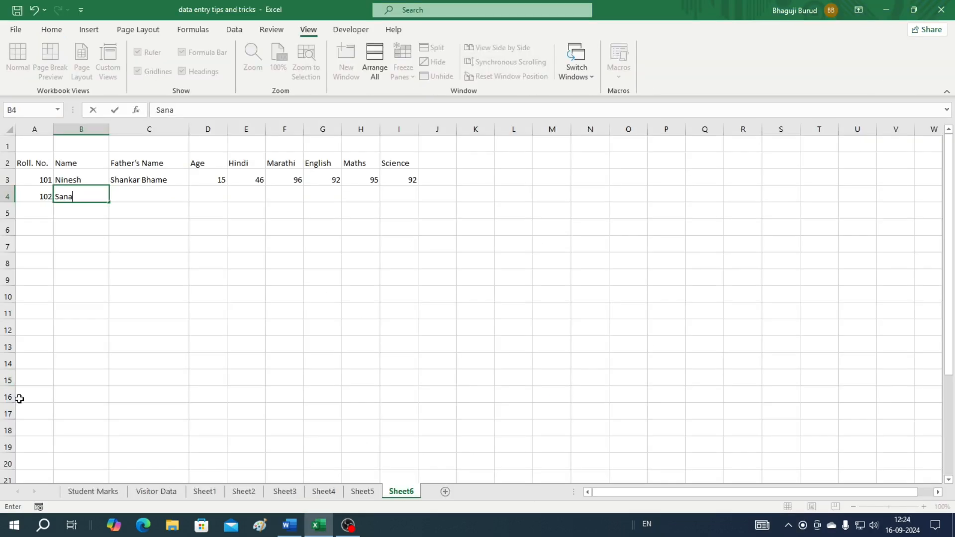
type("m")
key("Tab")
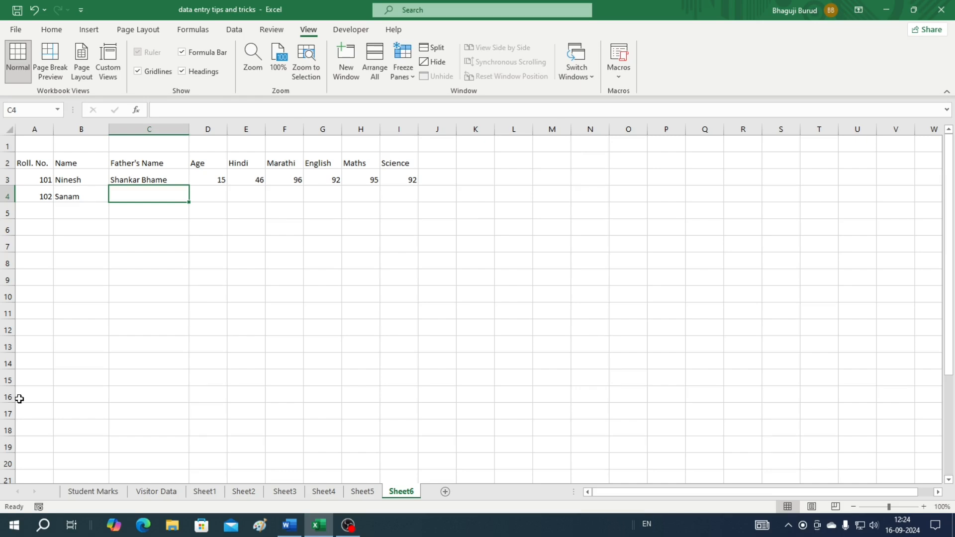
key("Tab")
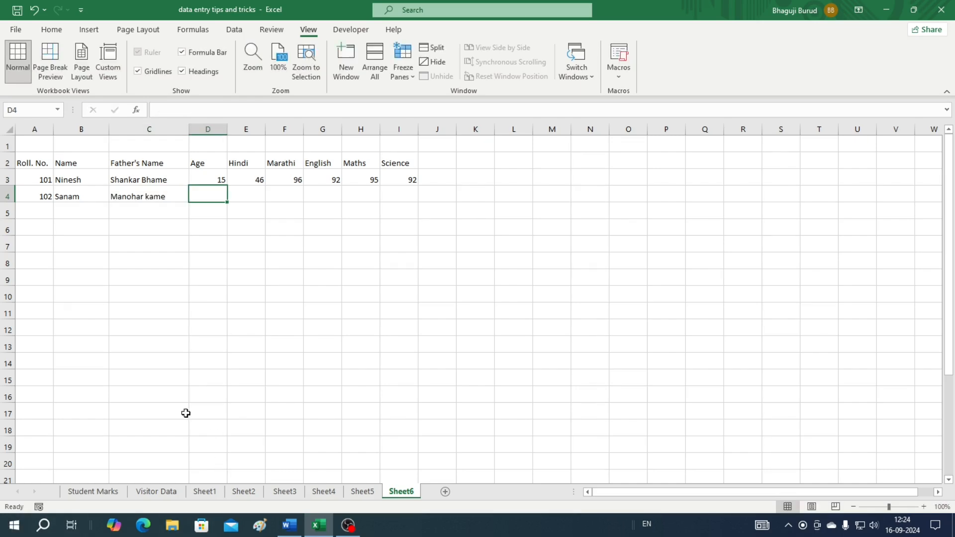
Enter the second student's age as 14
key("alt+Tab")
key("alt+Tab")
type("14")
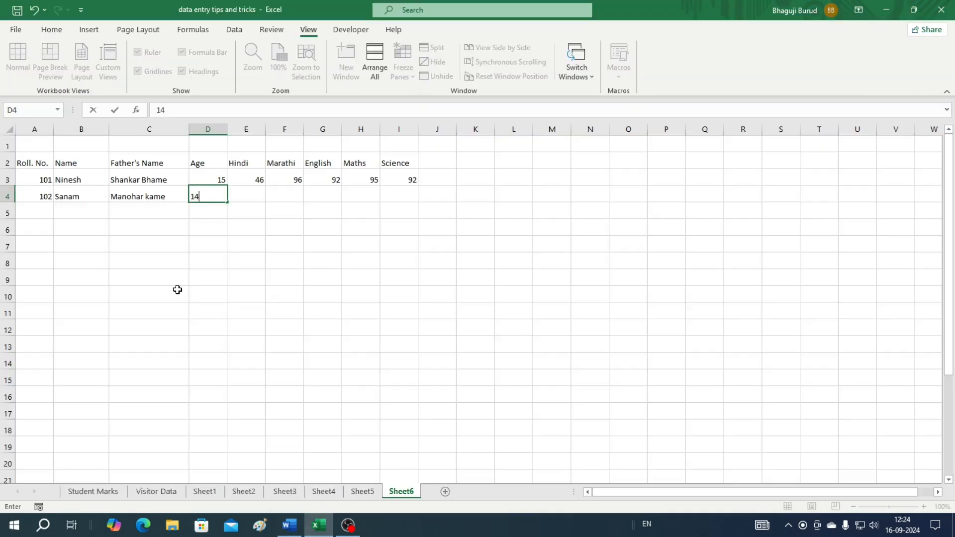
key("Tab")
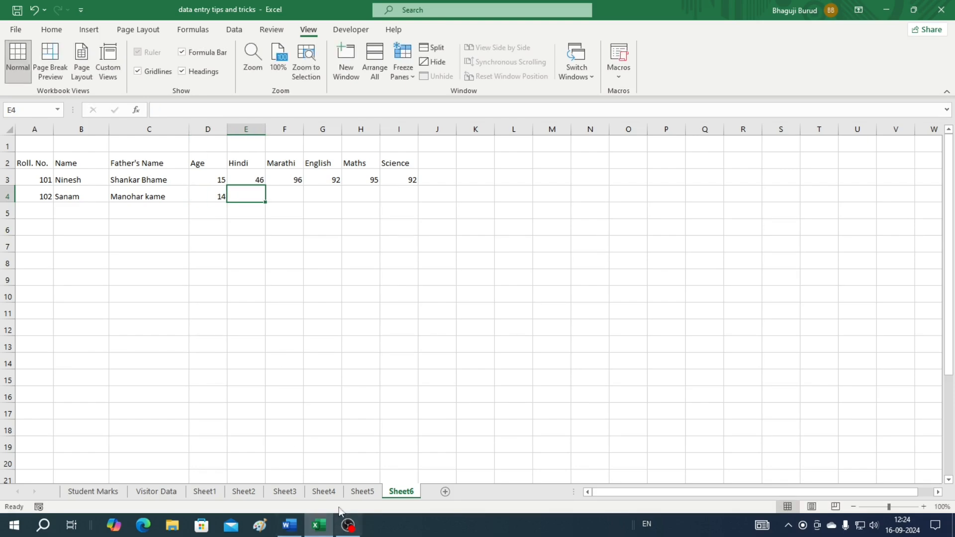
left_click(321, 530)
Enter the second student's marks 70, 38, 53, 32 and 79
type("70")
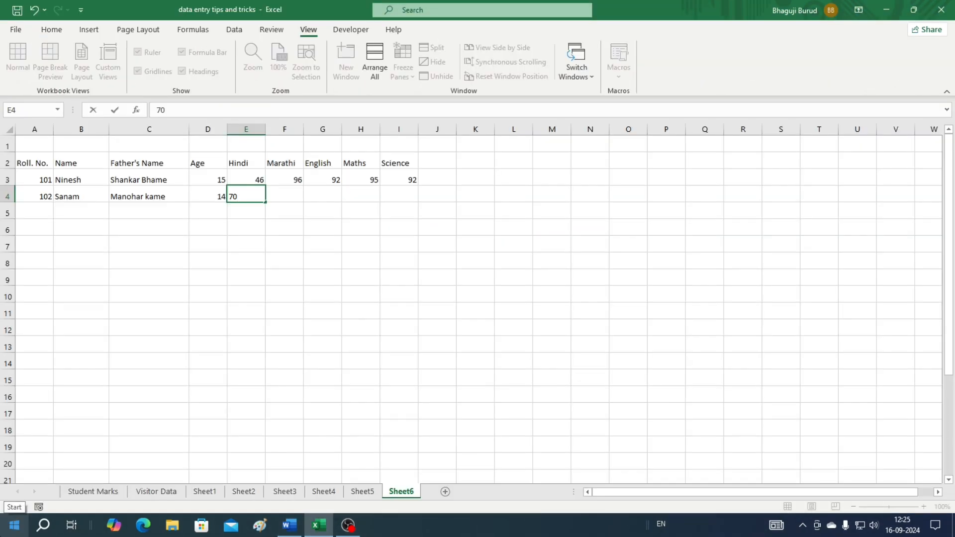
key("Tab")
type("38")
key("Tab")
type("53")
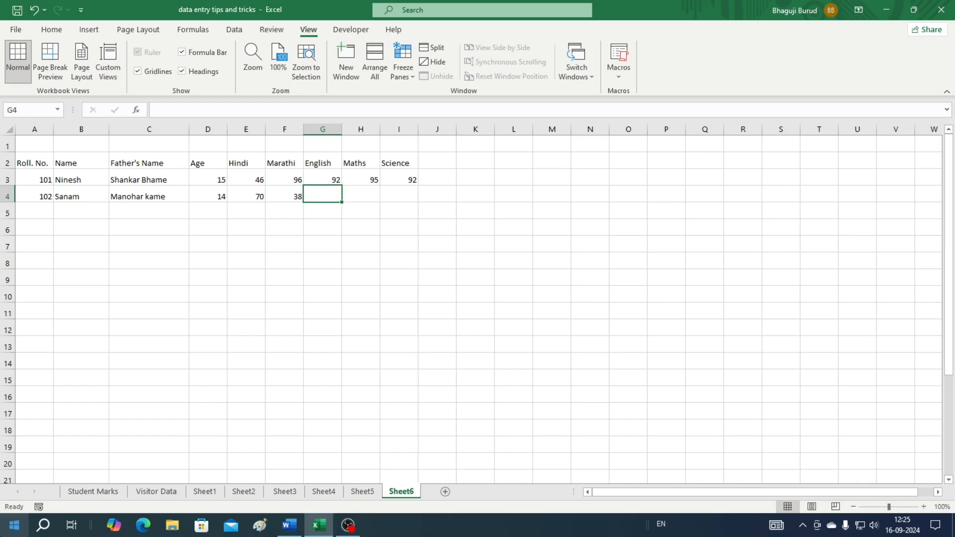
key("Tab")
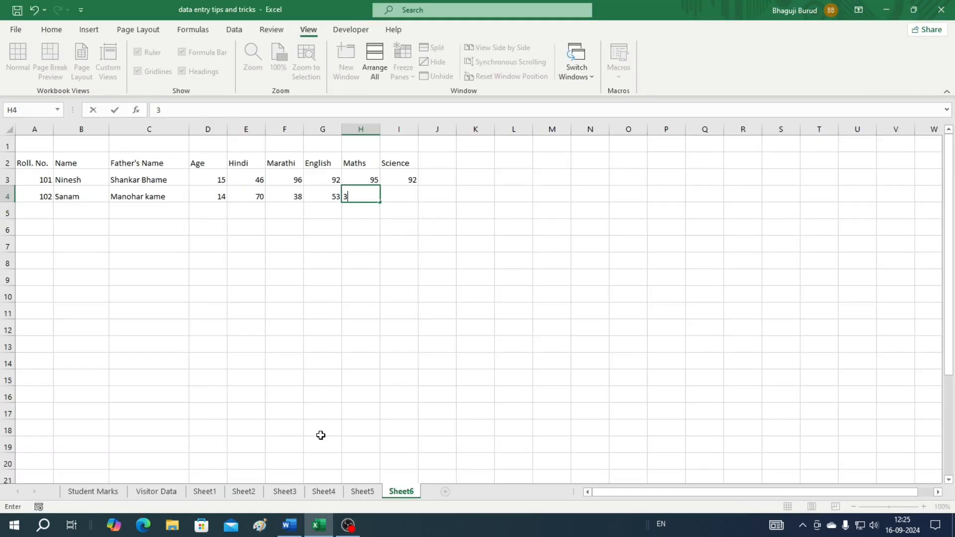
type("32")
key("Tab")
type("79")
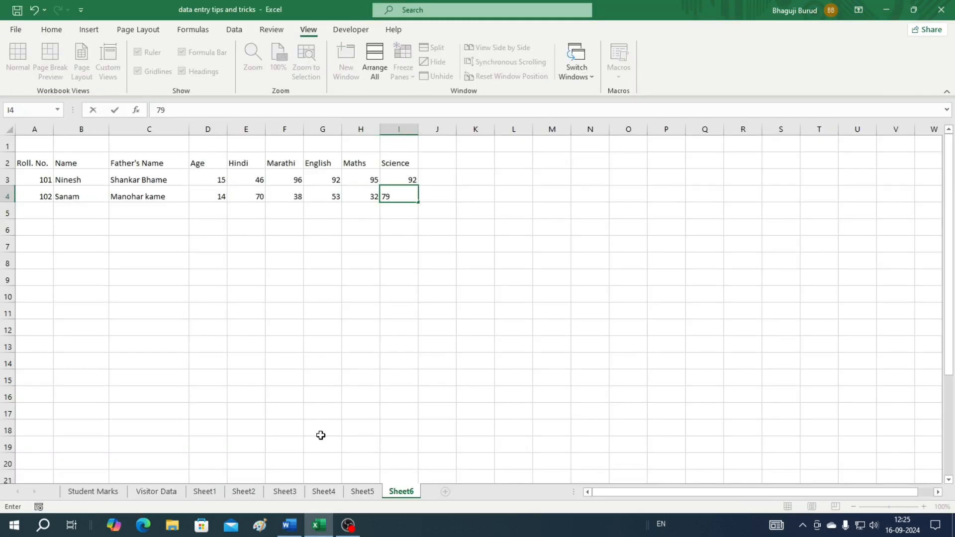
left_click(226, 338)
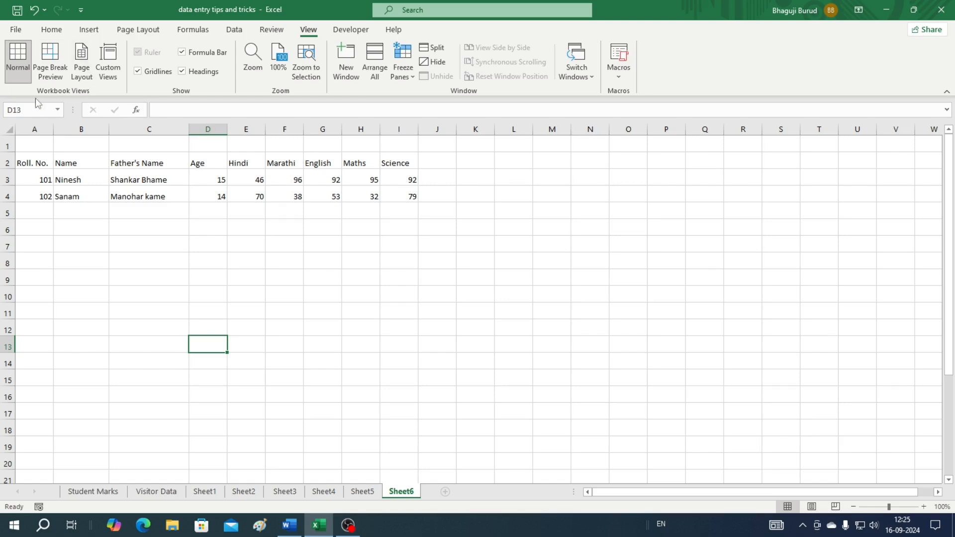
Centre-align every cell of the student table A2:I4
left_click(73, 167)
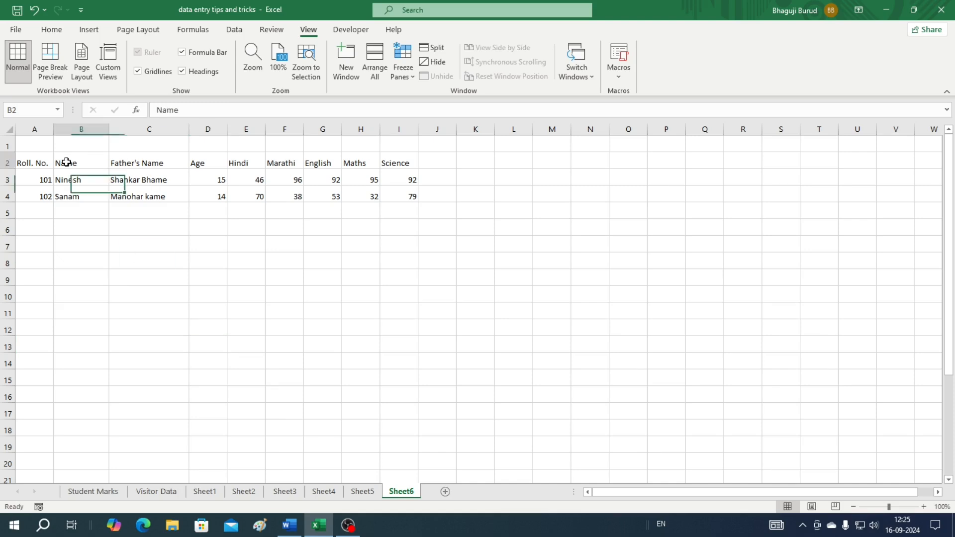
left_click(146, 158)
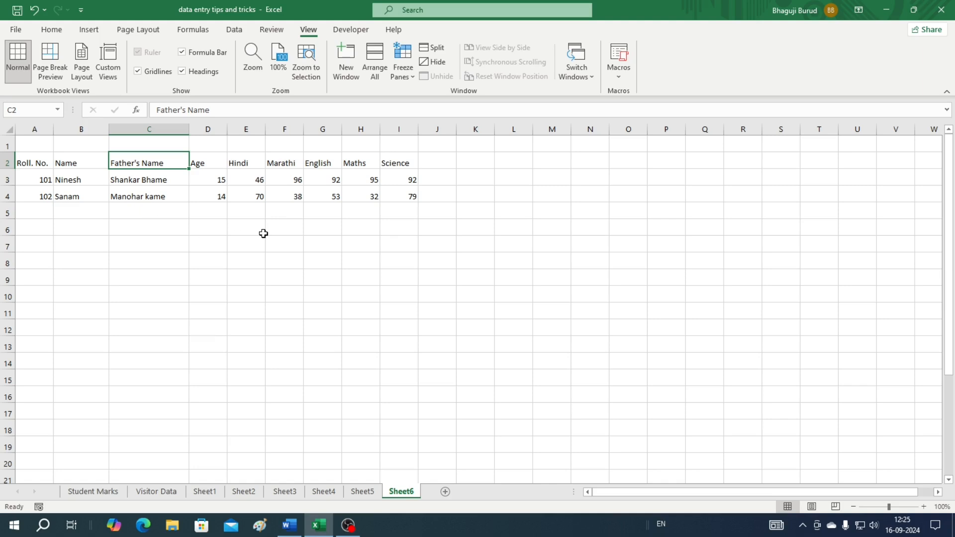
left_click(144, 249)
left_click_drag(18, 162, 412, 198)
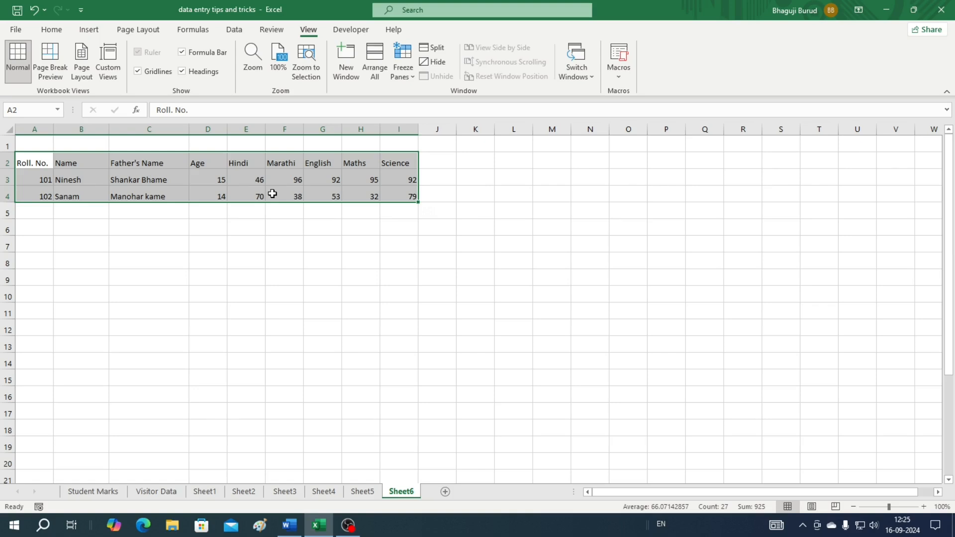
left_click(55, 32)
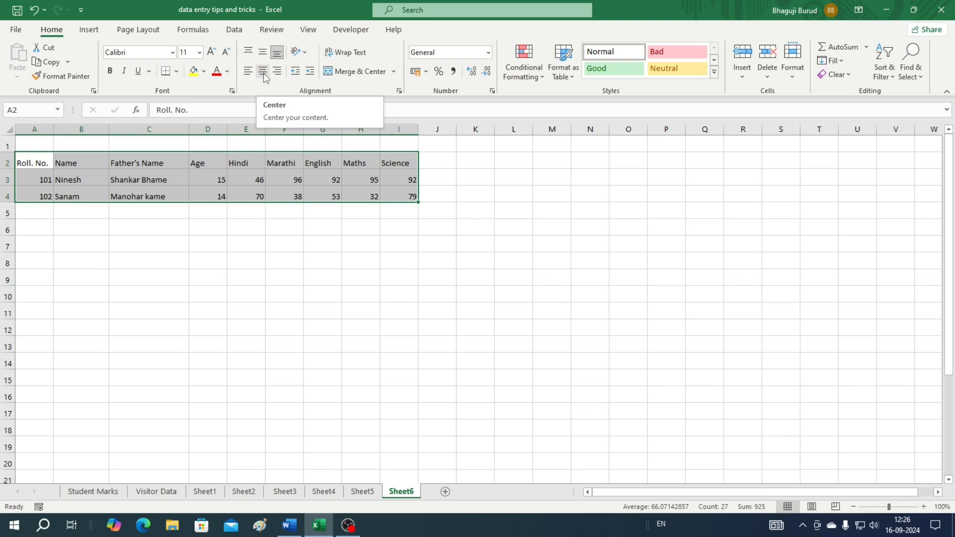
left_click(264, 77)
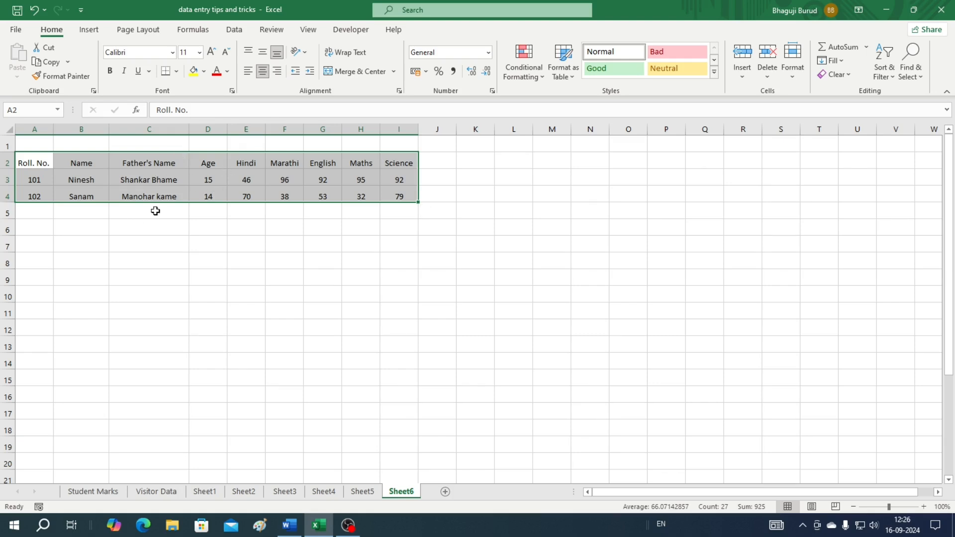
left_click_drag(226, 130, 227, 131)
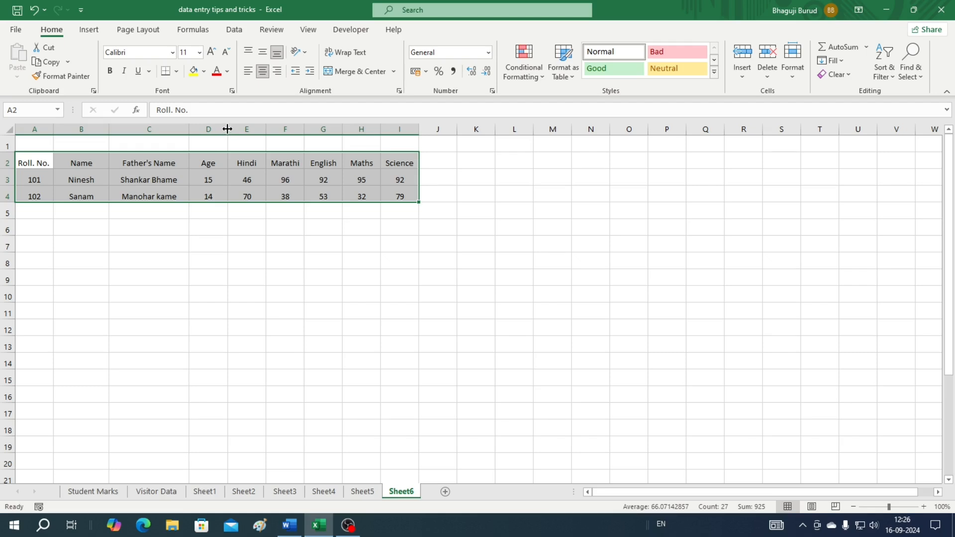
AutoFit column D (Age) to its contents, then select the header row A2:I2
double_click(228, 129)
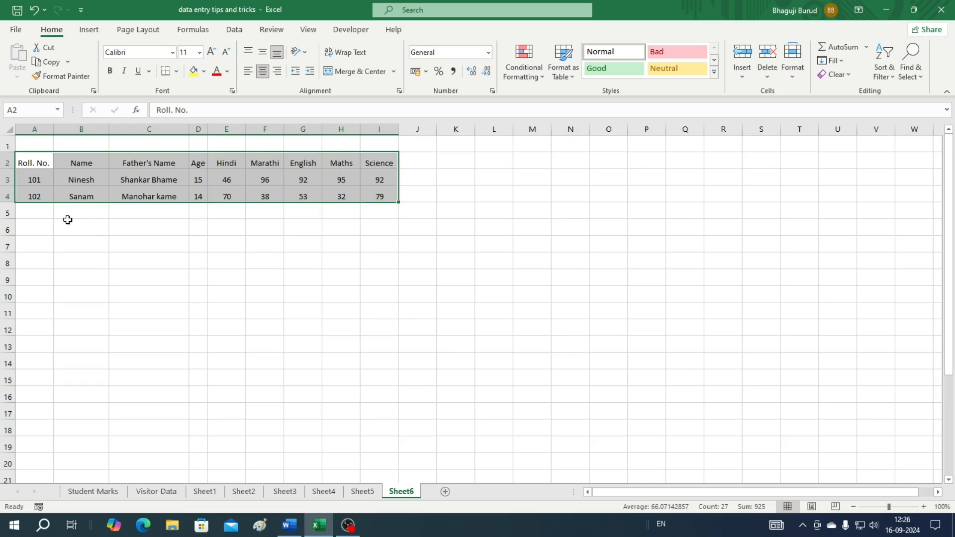
left_click(156, 261)
left_click_drag(24, 164, 374, 155)
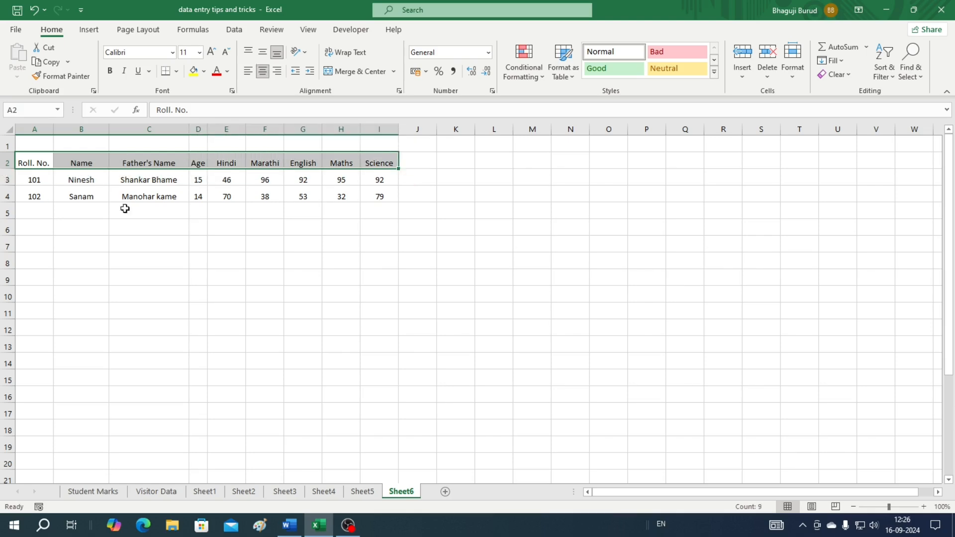
Give the header row A2:I2 a blue fill and bold text
left_click(204, 72)
left_click(267, 183)
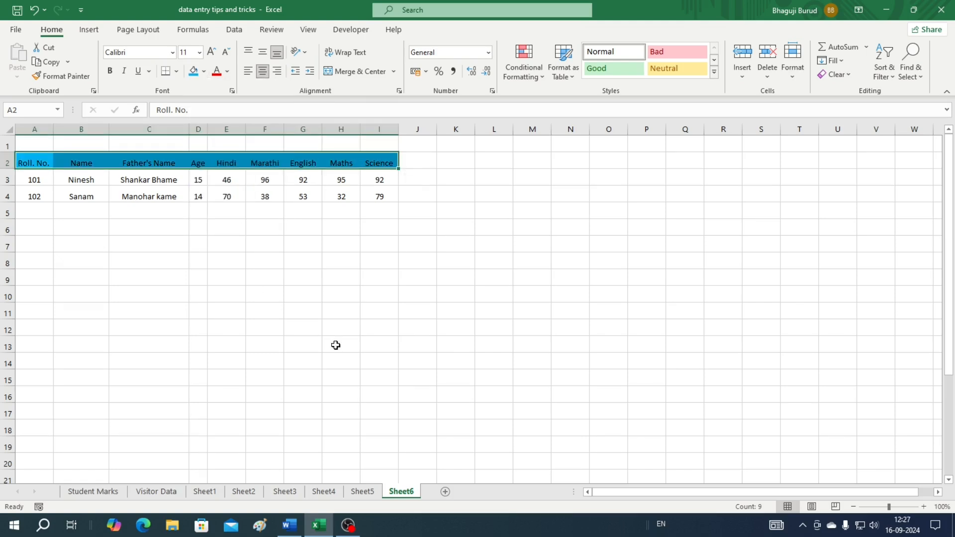
left_click(110, 71)
left_click(341, 394)
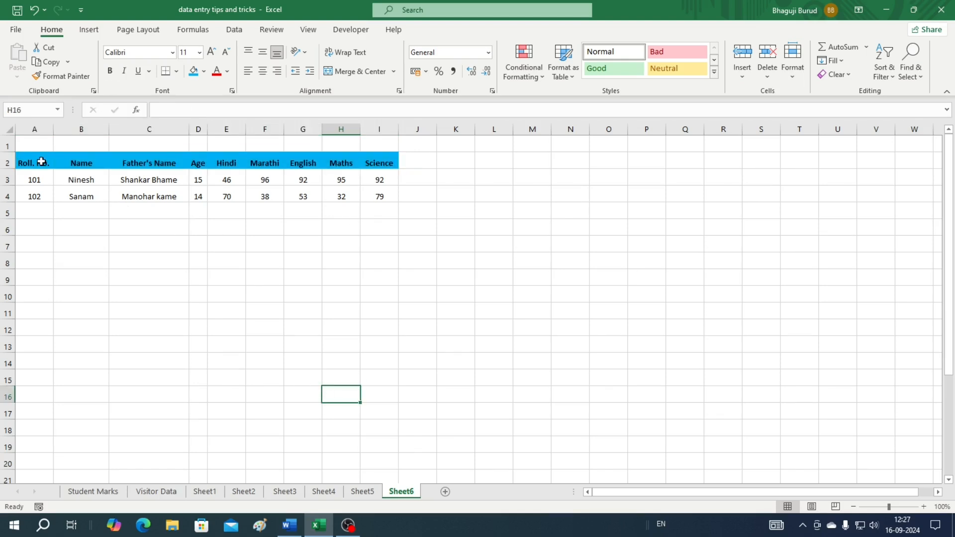
Apply All Borders to every cell of the table A2:I4
left_click_drag(40, 159, 375, 192)
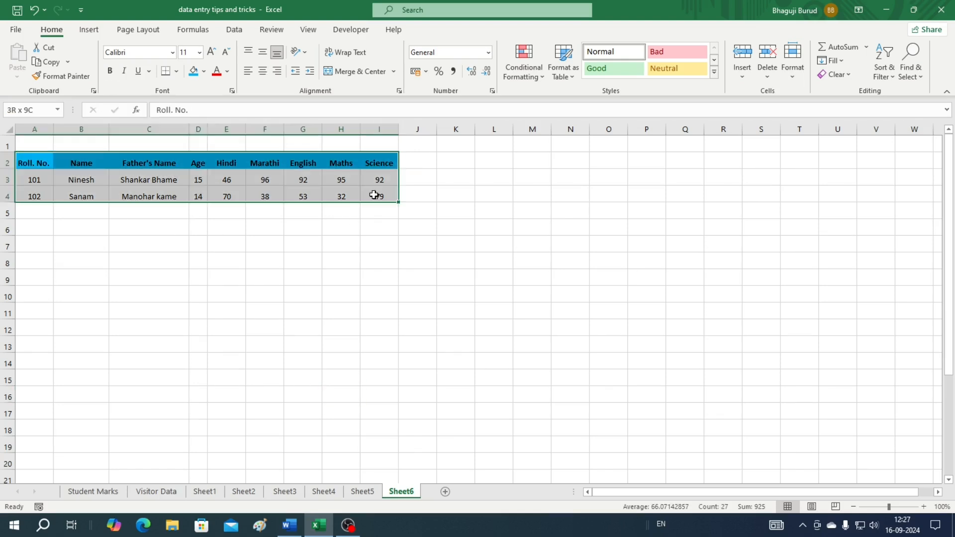
left_click(176, 71)
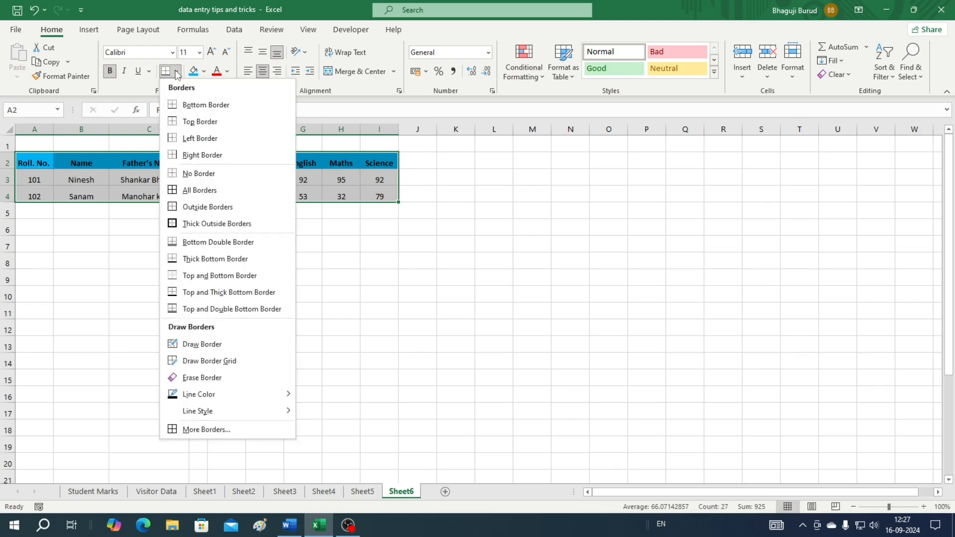
left_click(185, 189)
left_click(417, 311)
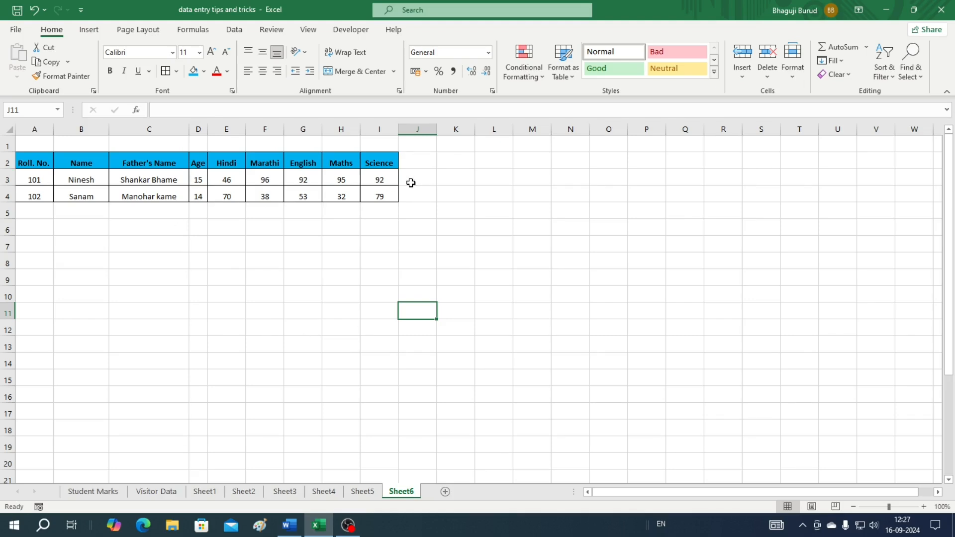
left_click(412, 161)
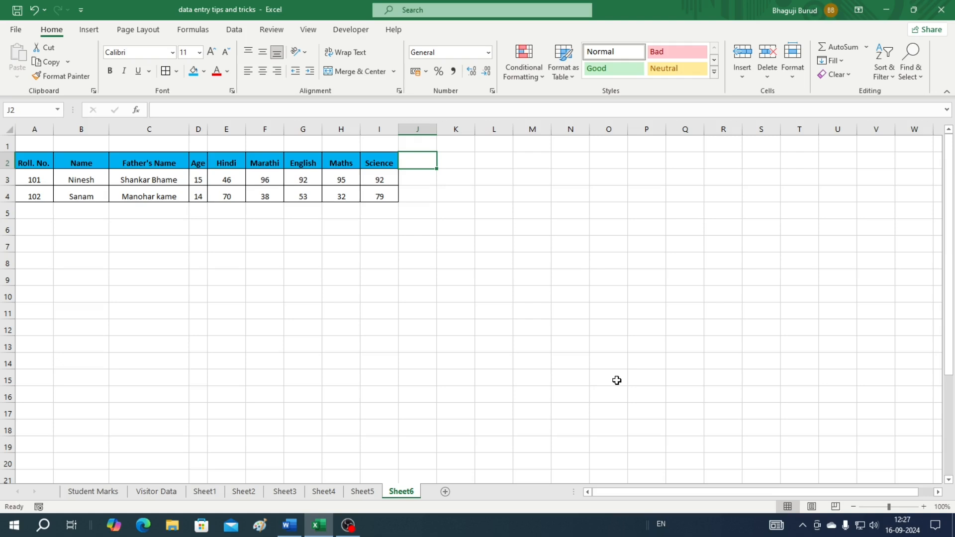
Add a 'Total' heading in J2 and enter =E3+F3+G3+H3+I3 in J3, giving 421
type("Total")
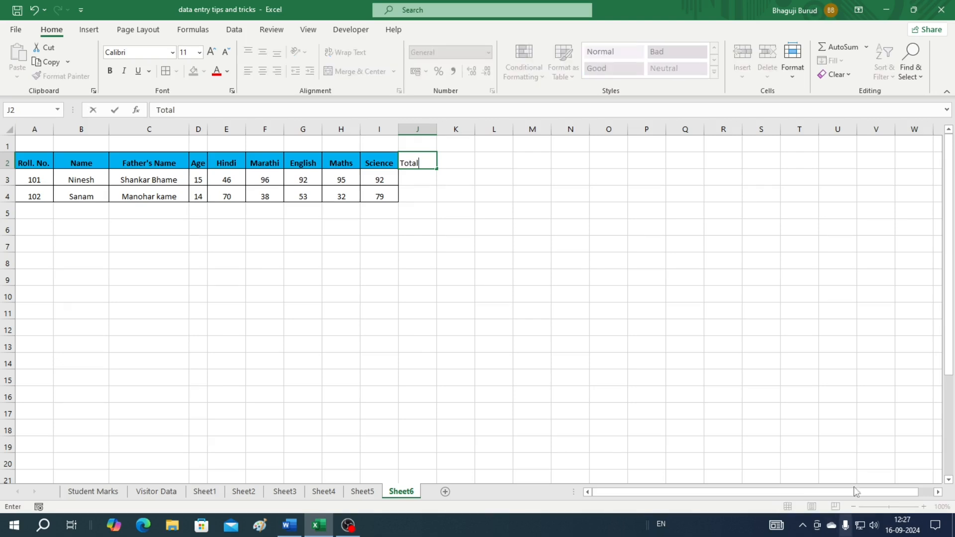
left_click_drag(493, 413, 487, 396)
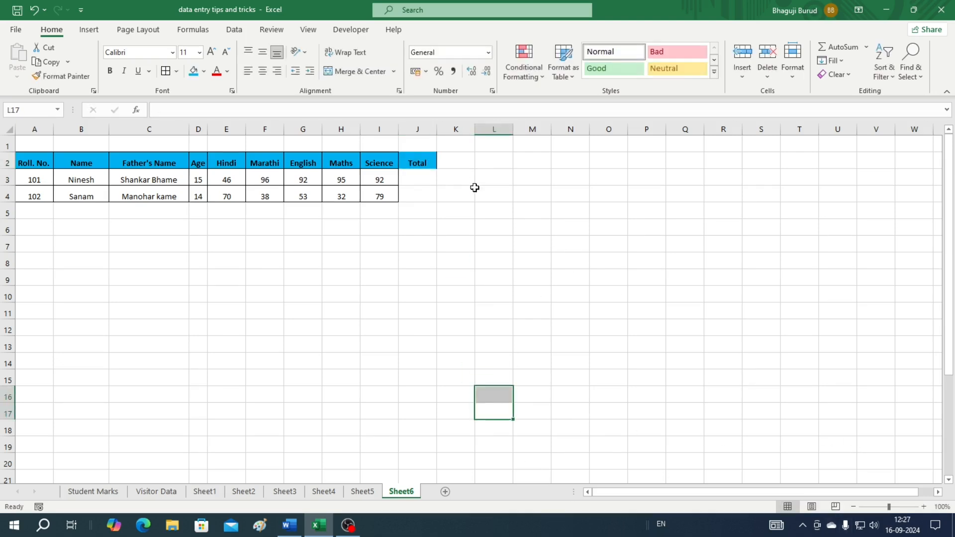
left_click(404, 180)
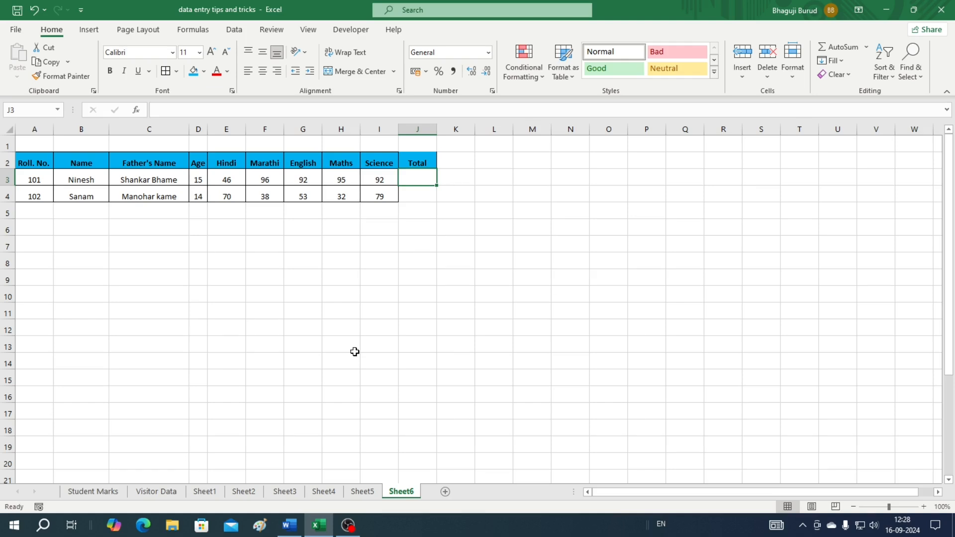
type("=")
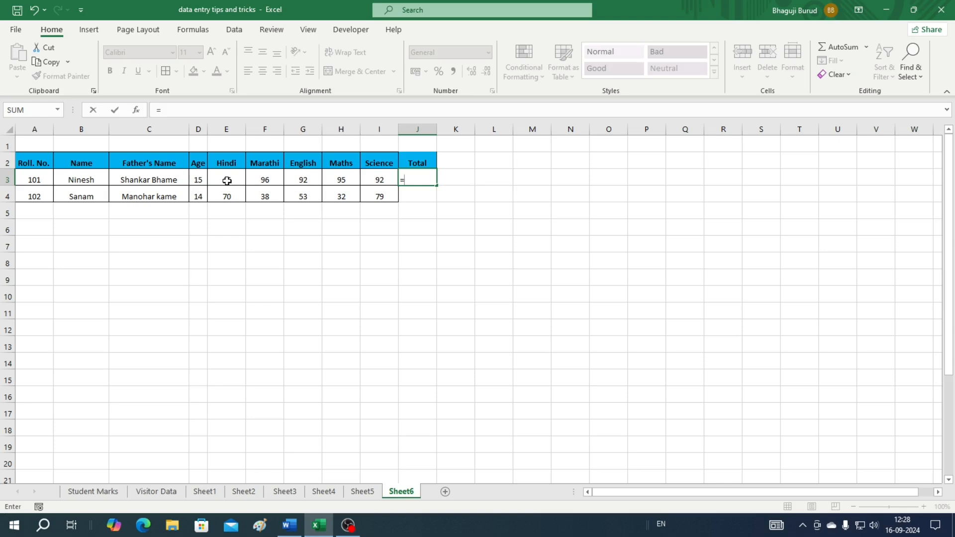
left_click(227, 180)
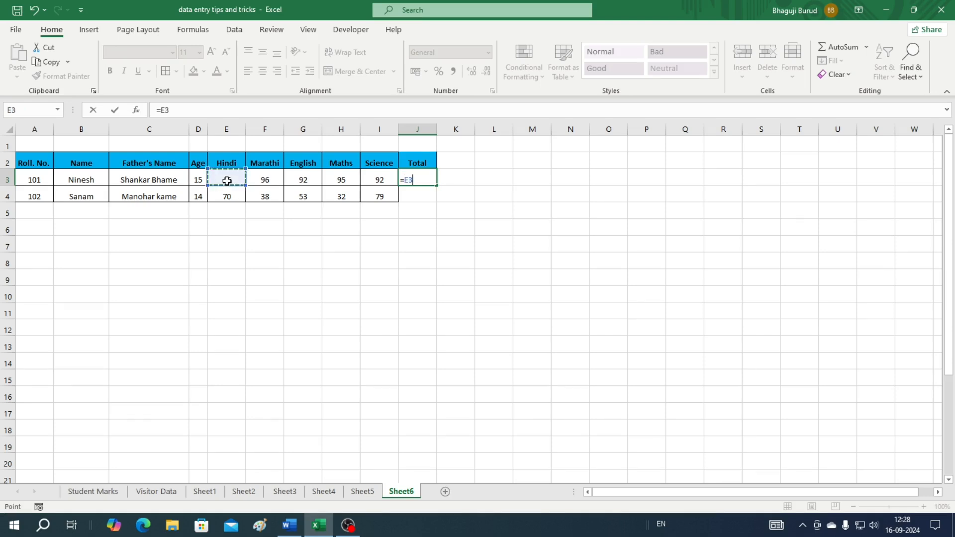
type("+")
left_click(265, 179)
type("+")
left_click(303, 180)
type("+")
left_click(338, 182)
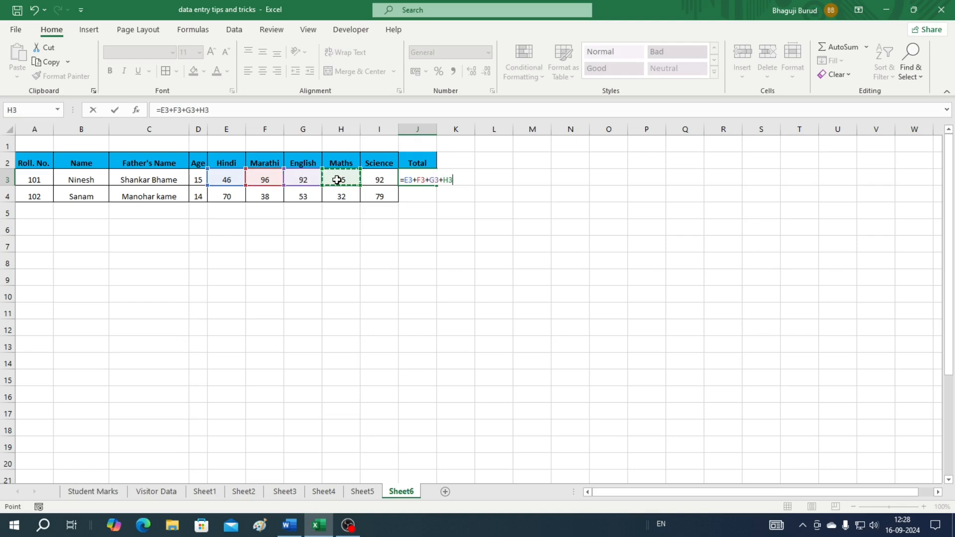
type("+")
left_click(375, 180)
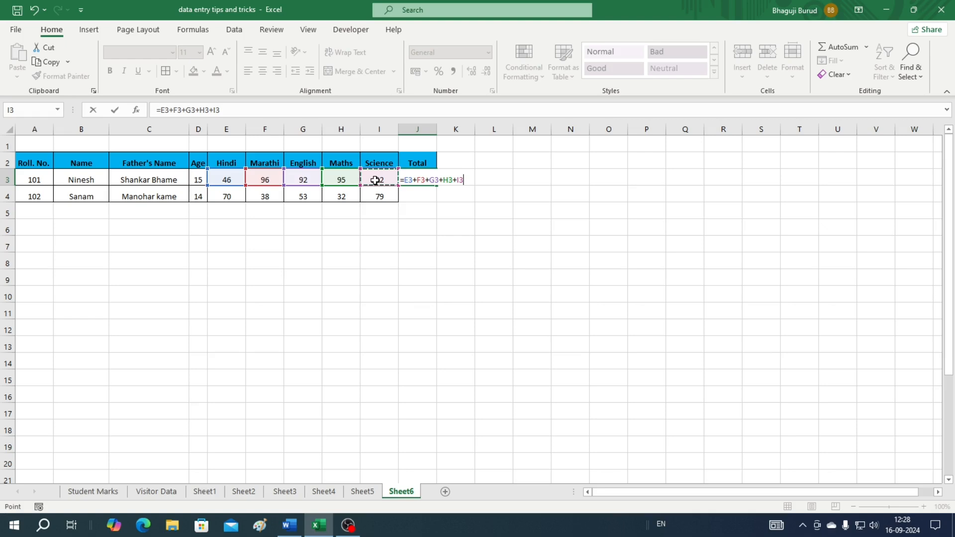
key("Return")
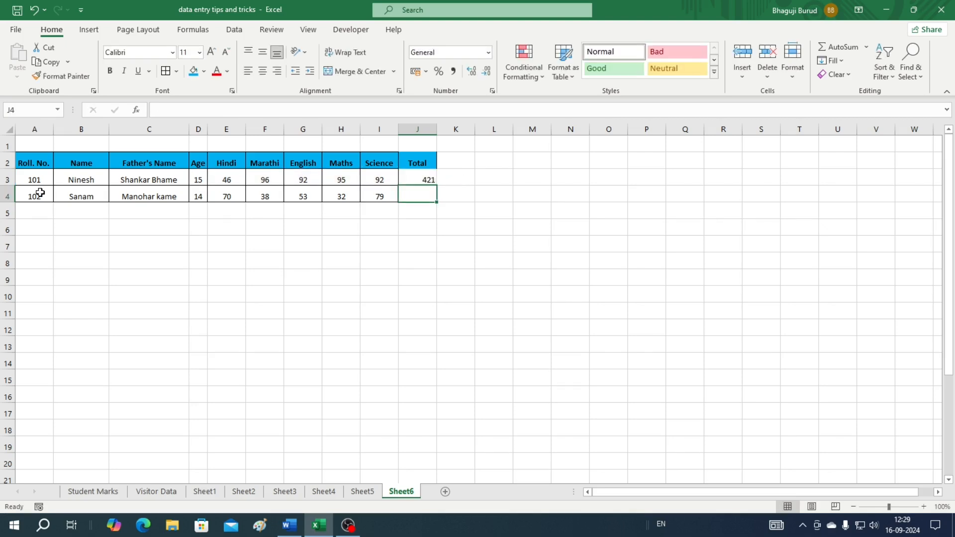
Fill the J3 Total formula down into J4, giving 272
left_click(415, 175)
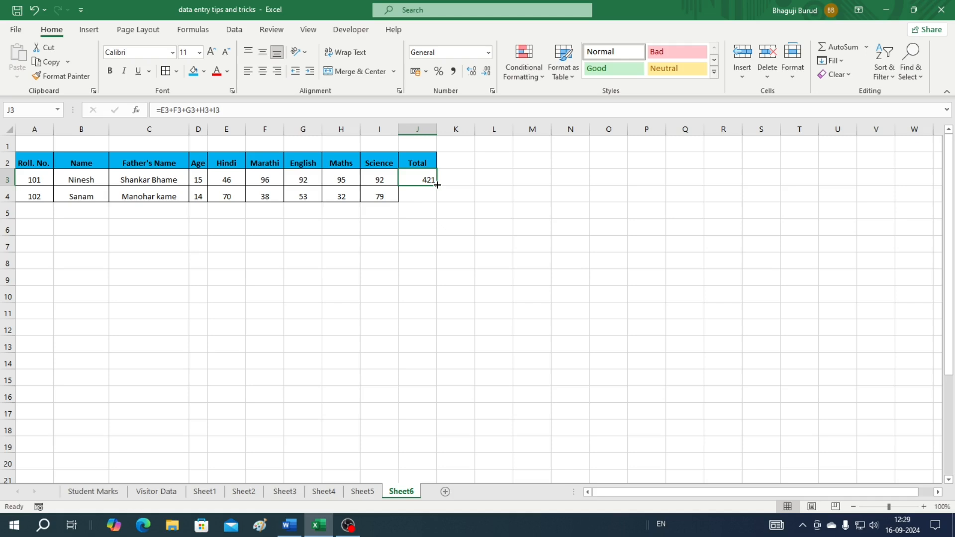
left_click_drag(437, 184, 437, 185)
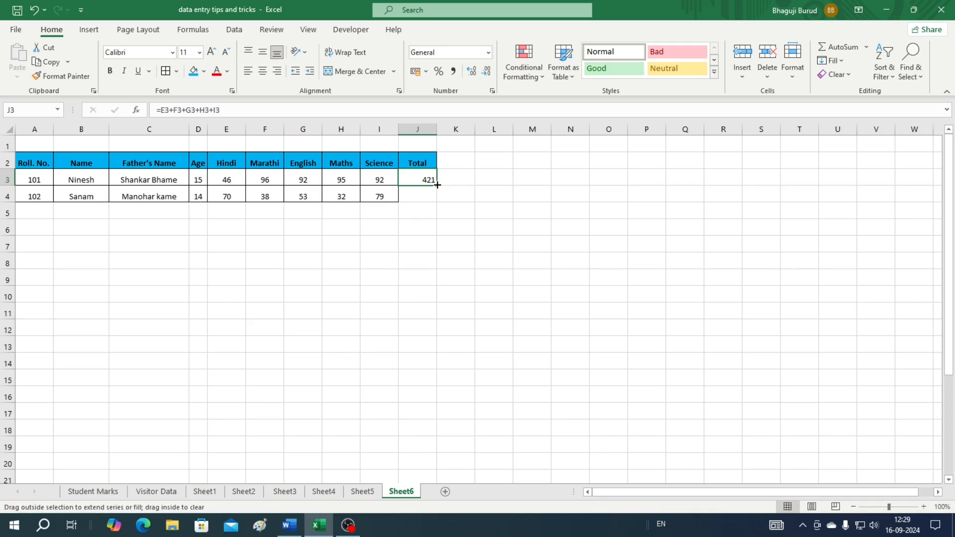
left_click_drag(437, 185, 438, 202)
left_click(467, 243)
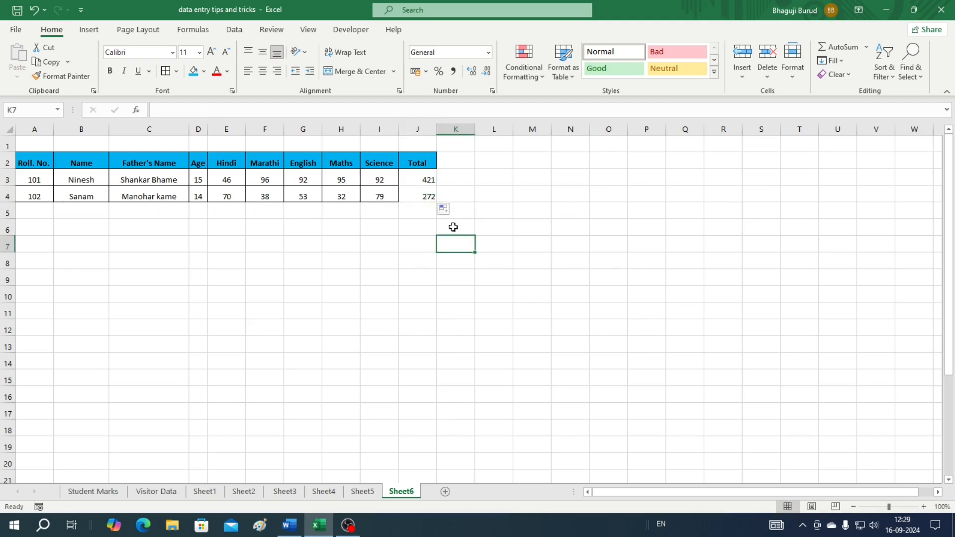
left_click(421, 198)
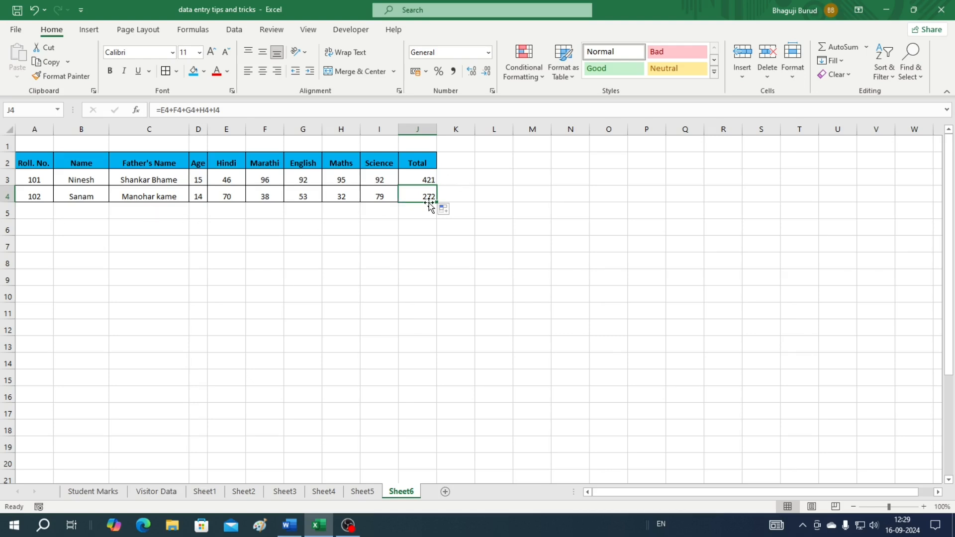
Select the Total header and both totals in J2:J4, then deselect them
left_click_drag(411, 160, 413, 193)
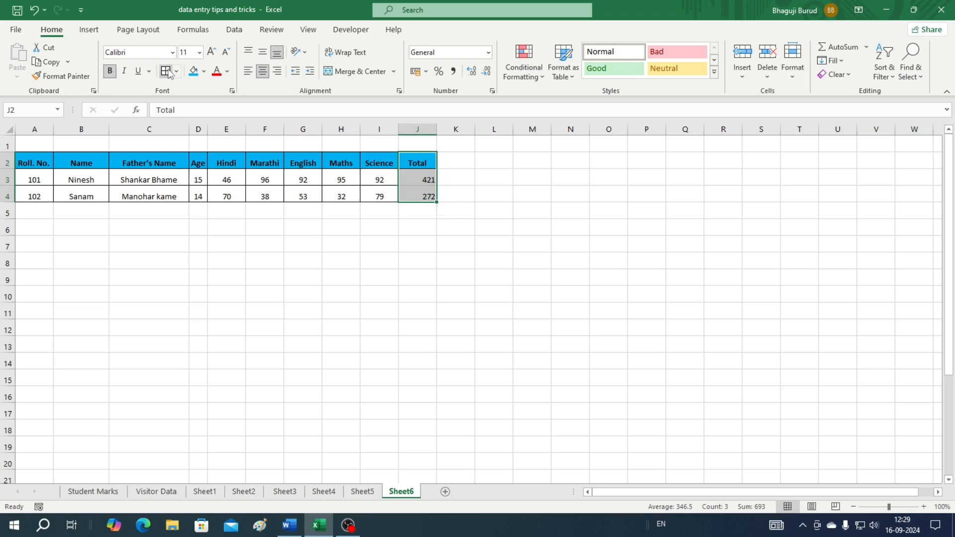
left_click(486, 294)
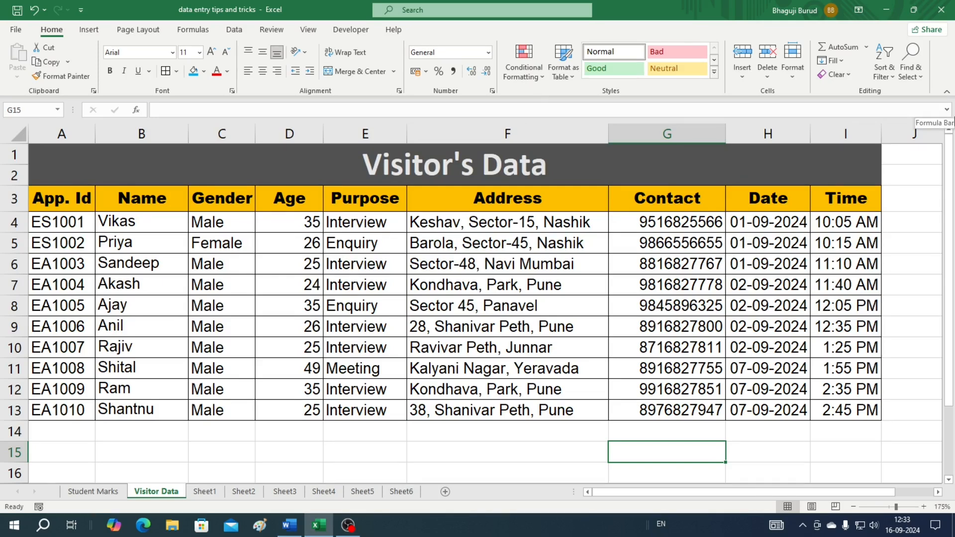
Insert a new blank worksheet and enter row 3 headers starting at A3, including Date
left_click(445, 491)
left_click(23, 152)
left_click(18, 139)
left_click(23, 153)
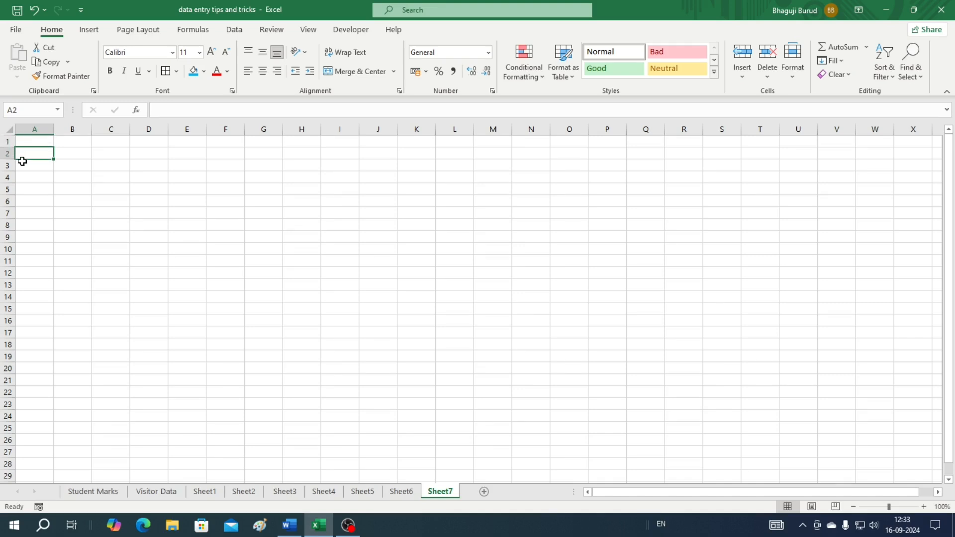
left_click(23, 168)
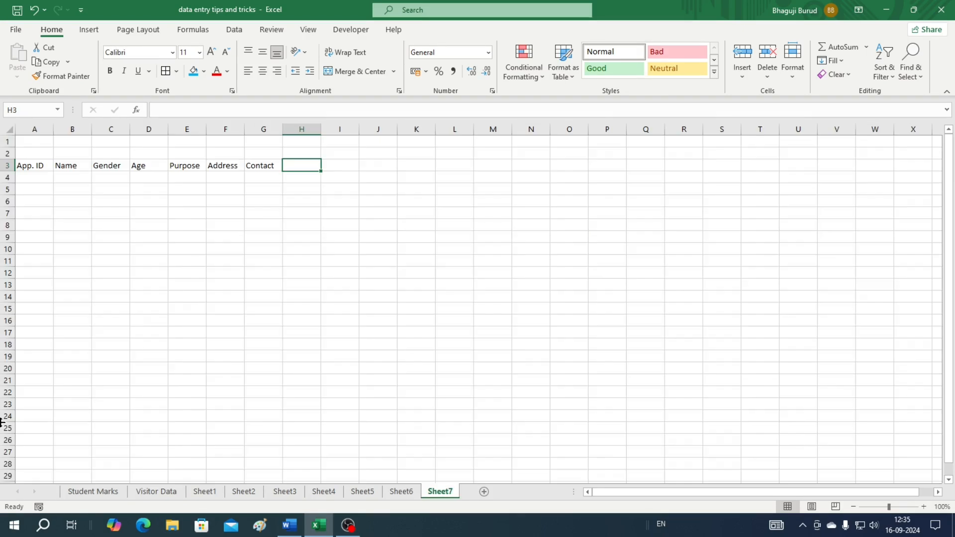
type("Date")
key("Tab")
Add the Time heading, then give A3:I3 a gold fill, bold text and a larger font
type("Time")
left_click_drag(30, 166, 347, 172)
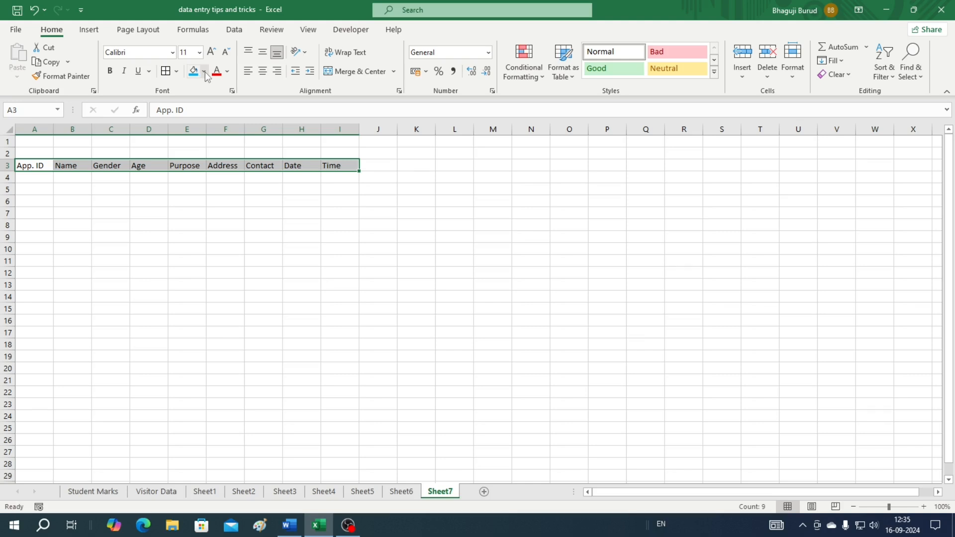
left_click(204, 73)
left_click(209, 181)
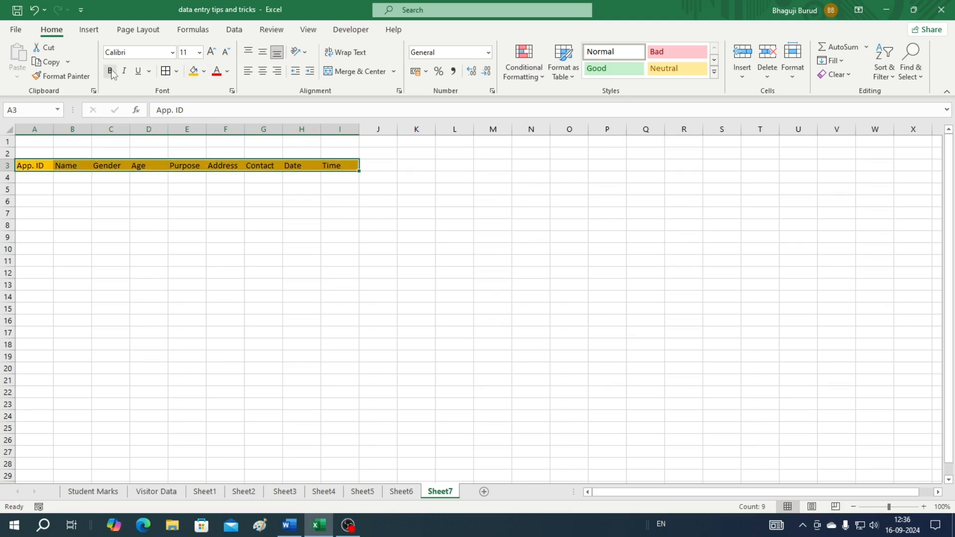
left_click(110, 73)
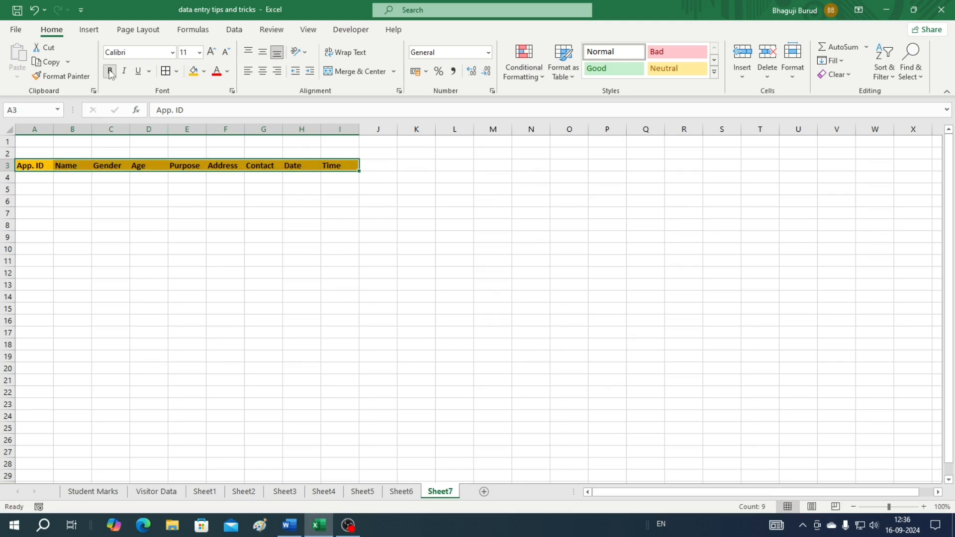
left_click(212, 52)
left_click(211, 52)
left_click(211, 52)
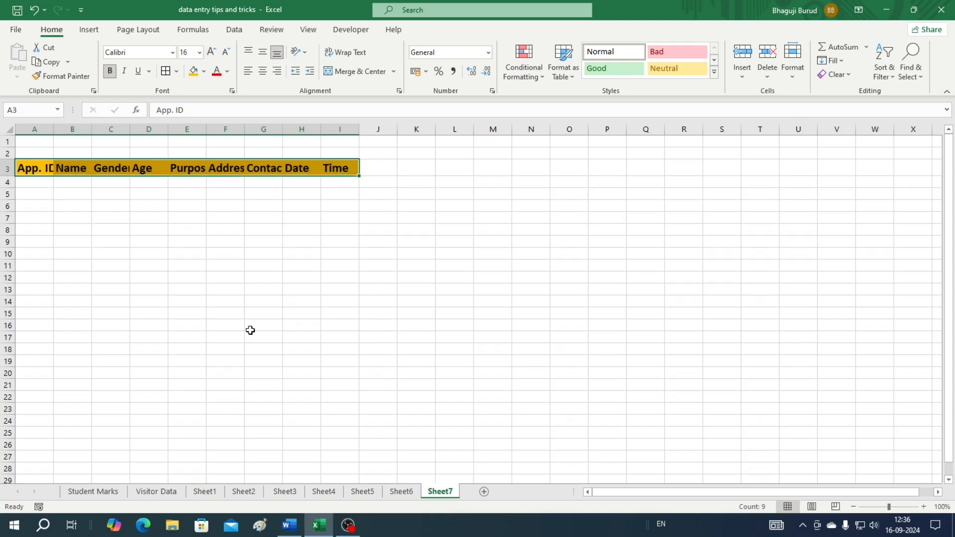
left_click(301, 289)
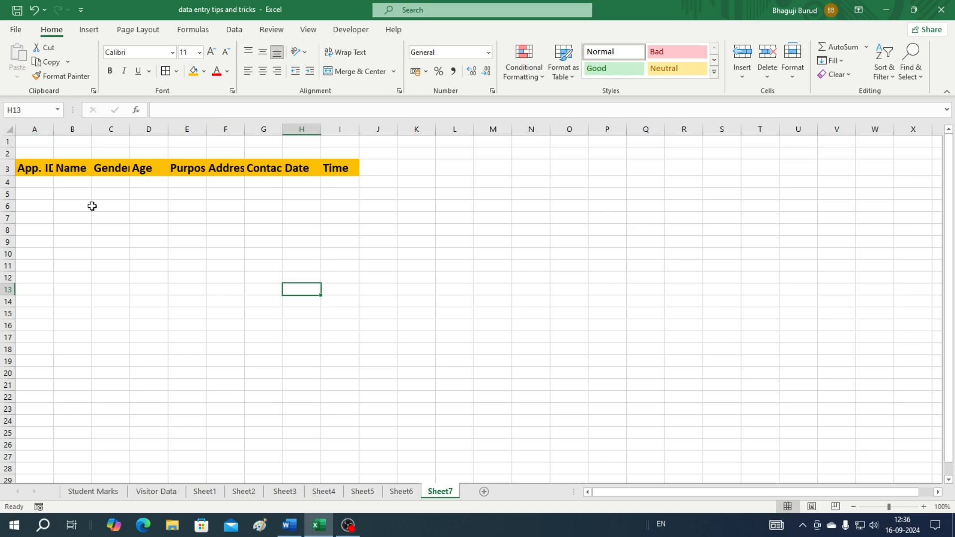
AutoFit columns A through I so every heading from App. ID to Time shows in full
left_click_drag(36, 129, 332, 131)
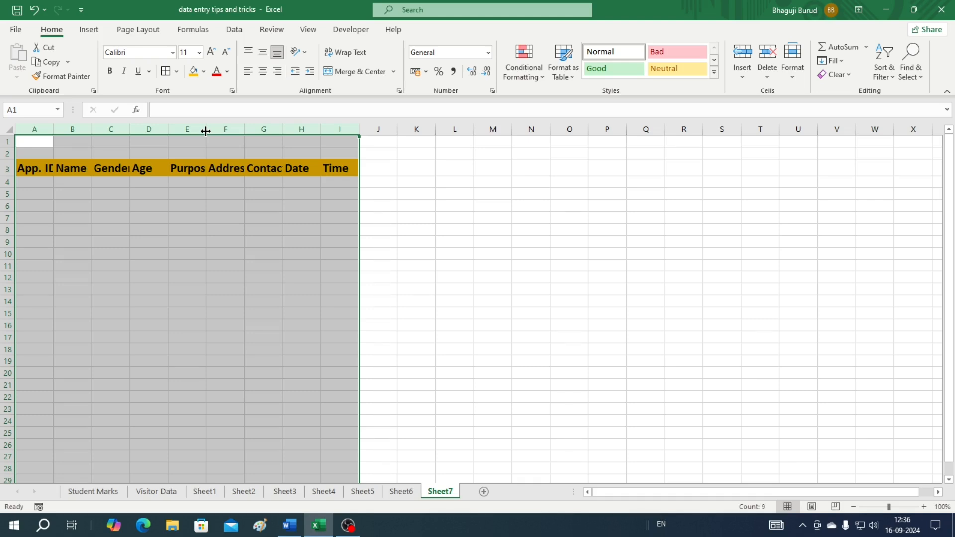
double_click(205, 131)
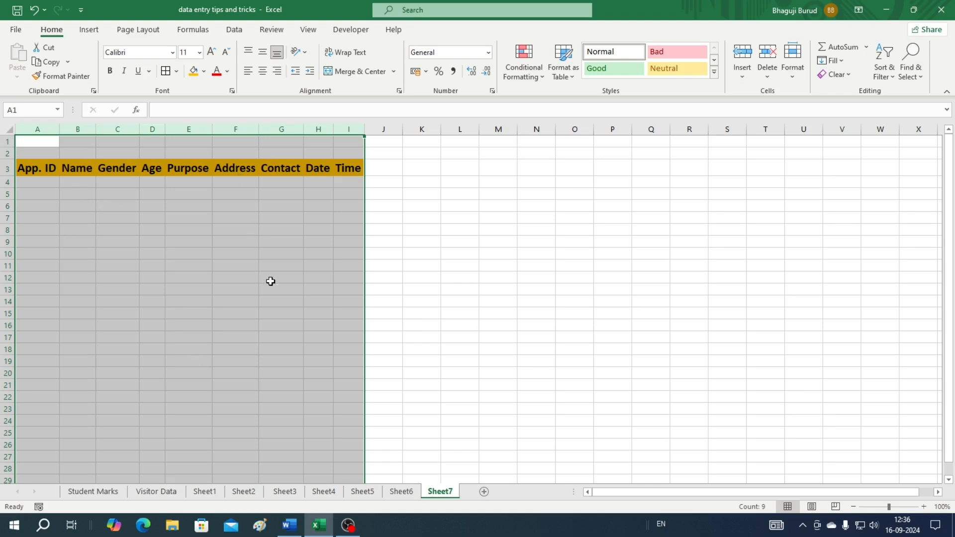
left_click(415, 291)
left_click_drag(28, 171, 353, 171)
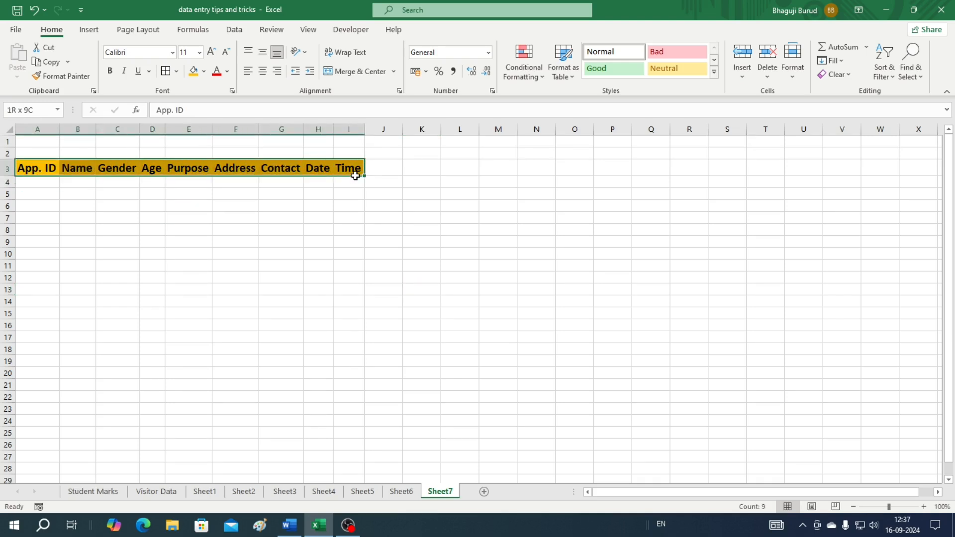
left_click(27, 185)
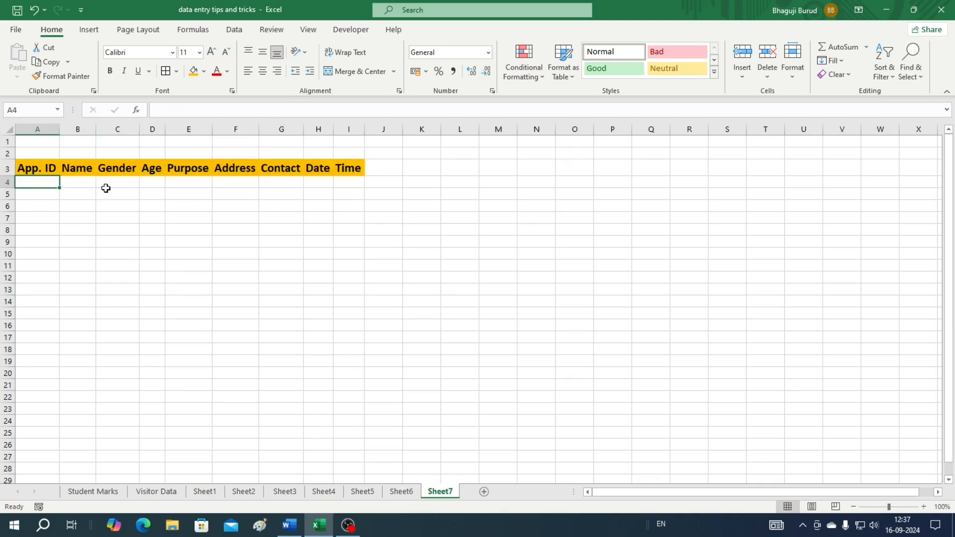
left_click(80, 185)
left_click(189, 183)
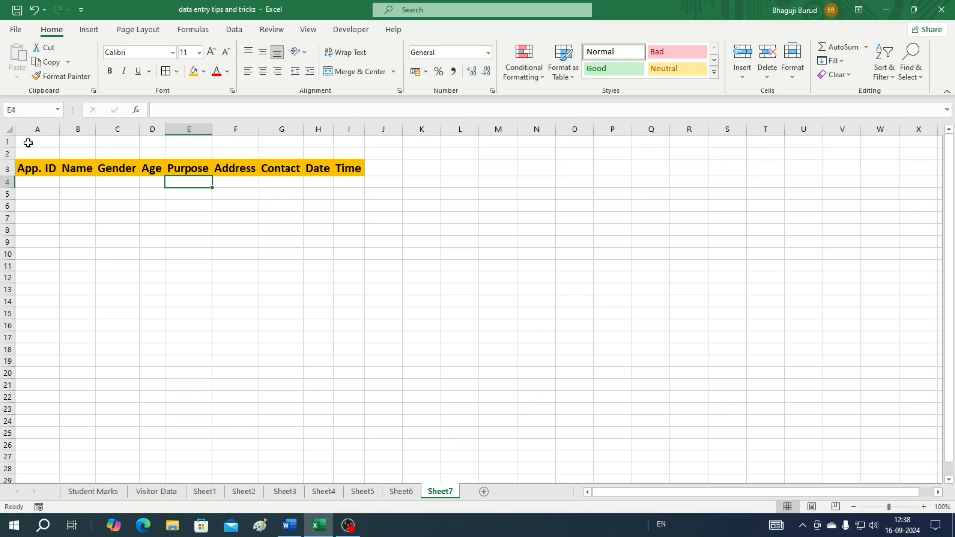
left_click_drag(28, 143, 350, 149)
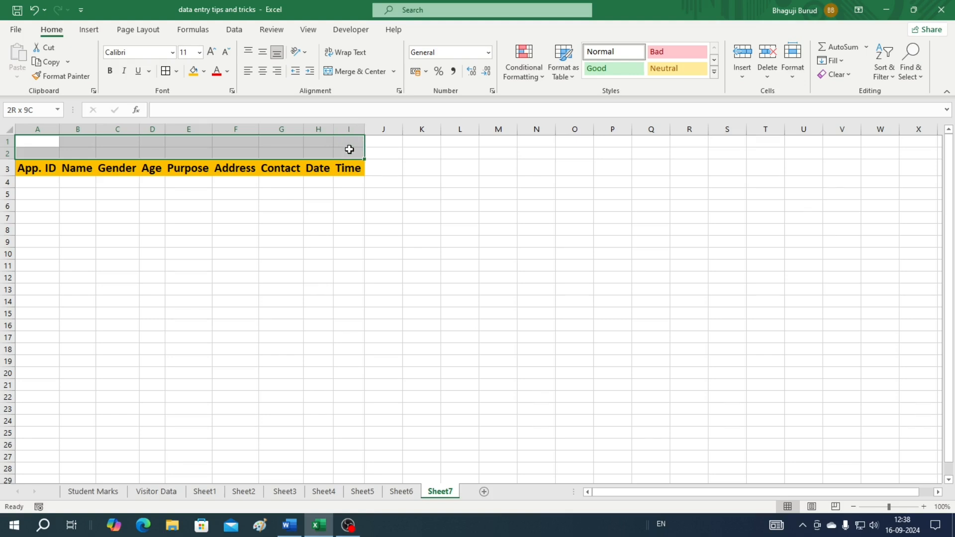
Merge A1:I2 into one centred cell and enter the title 'Visitor's Data'
left_click_drag(350, 149, 349, 149)
left_click(363, 72)
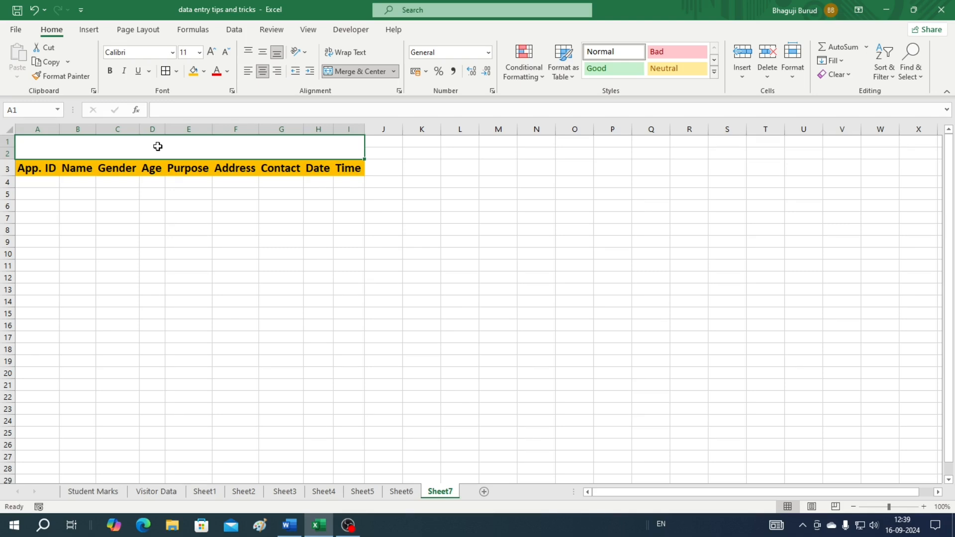
type("Visitor's Data")
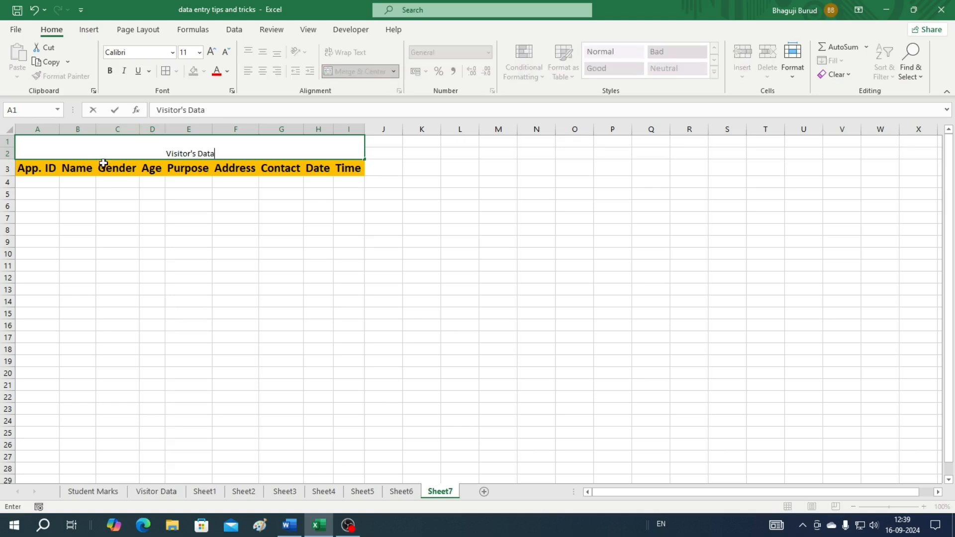
left_click(236, 255)
Enlarge the Visitor's Data title to 24 points and make it bold
left_click(220, 144)
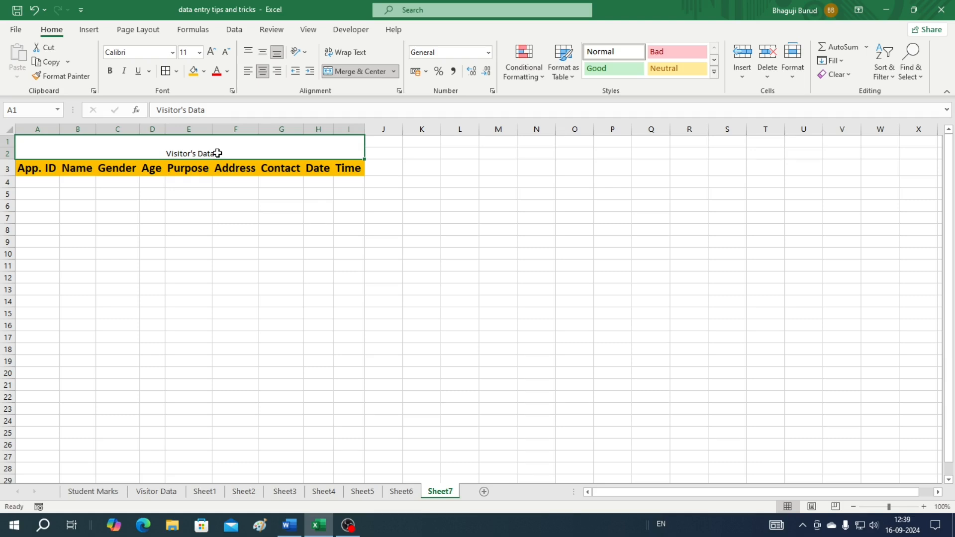
double_click(214, 155)
left_click_drag(215, 154, 167, 154)
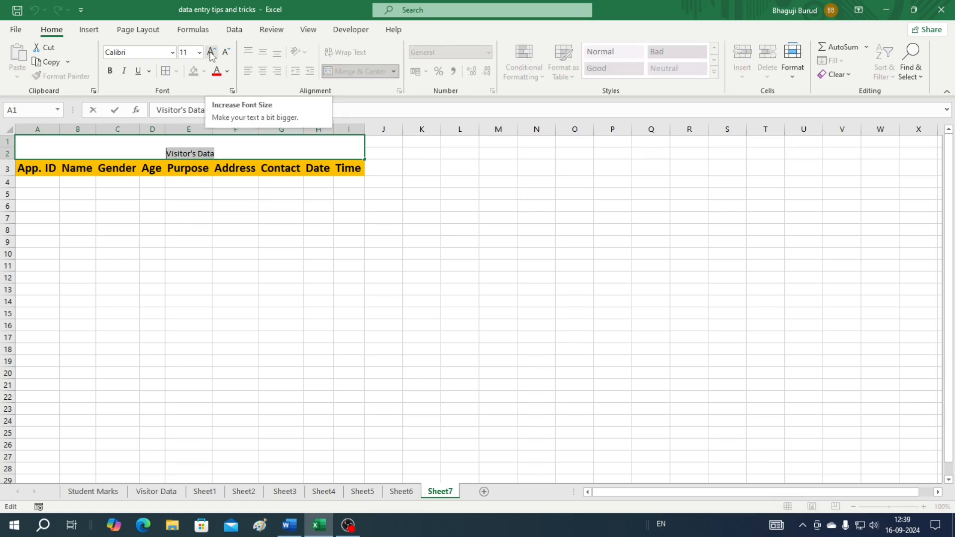
left_click(211, 52)
left_click(212, 52)
left_click(211, 52)
left_click(211, 52)
left_click(212, 52)
left_click(211, 52)
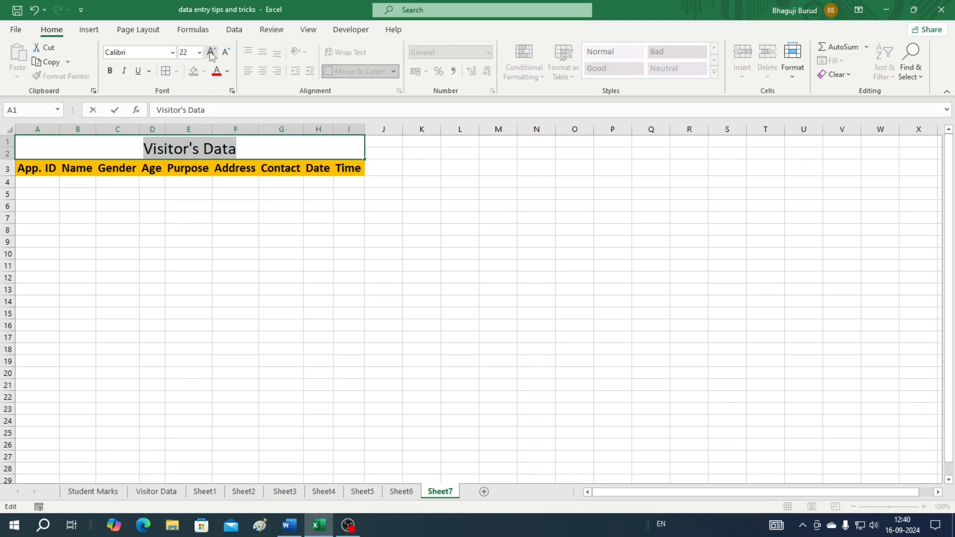
left_click(211, 53)
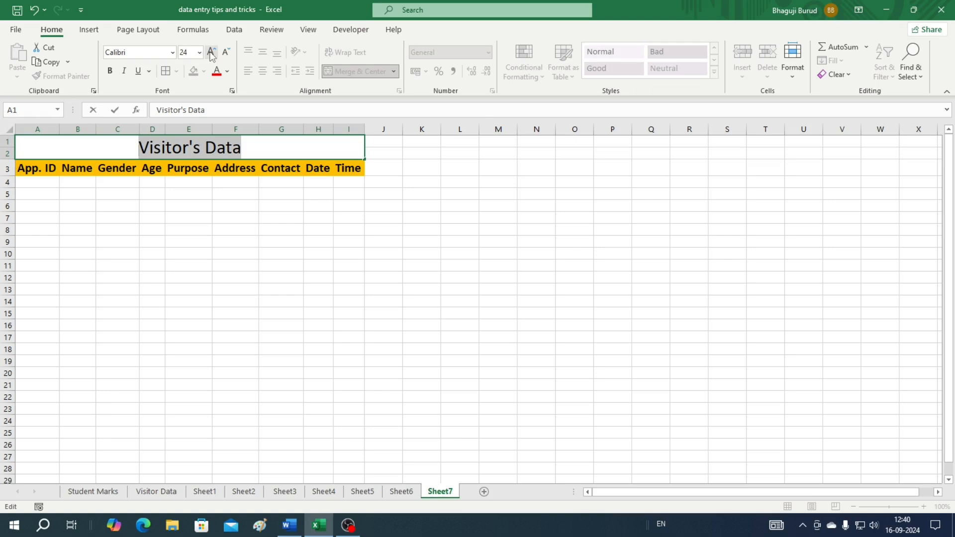
left_click(110, 75)
left_click(67, 154)
left_click(68, 150)
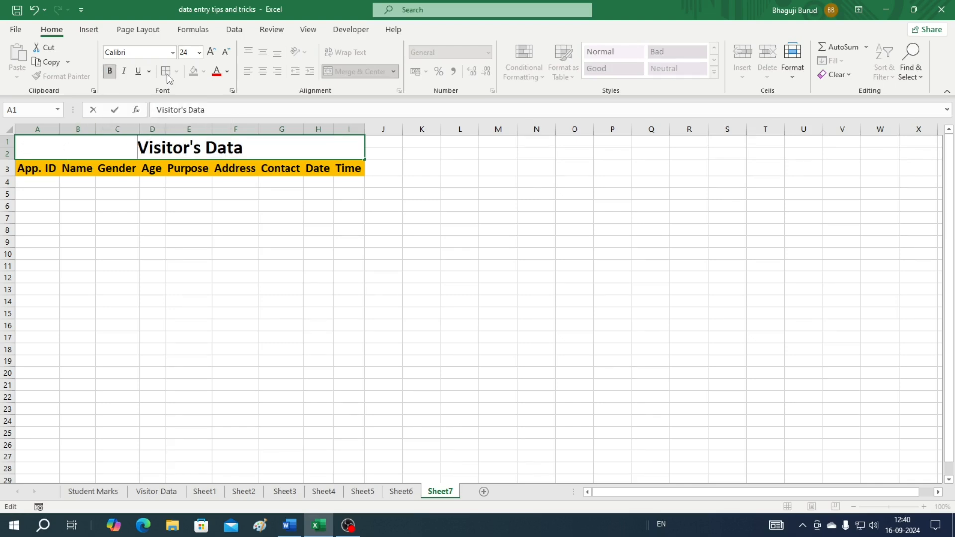
left_click(415, 260)
Turn the title text white, then select from the title down into the table rows
left_click(222, 148)
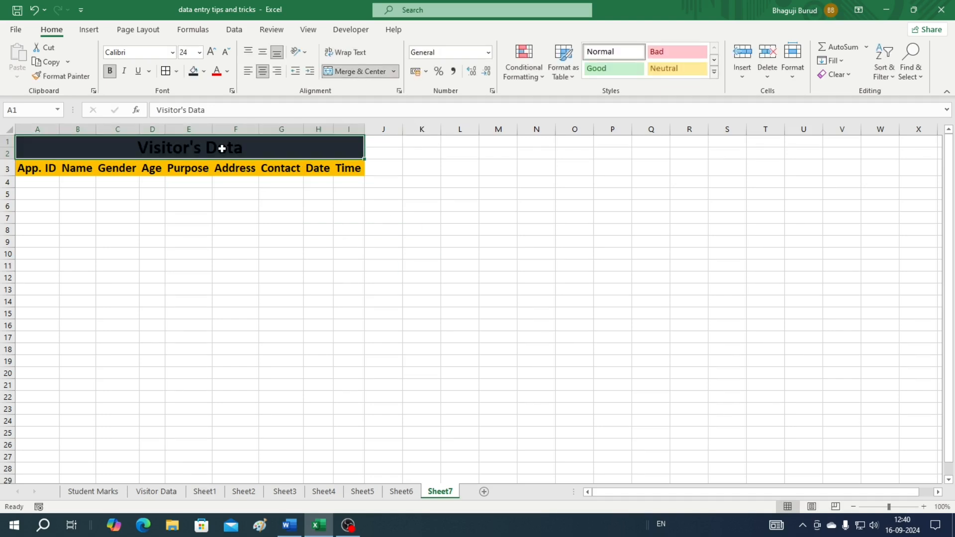
double_click(137, 146)
left_click_drag(138, 147, 244, 148)
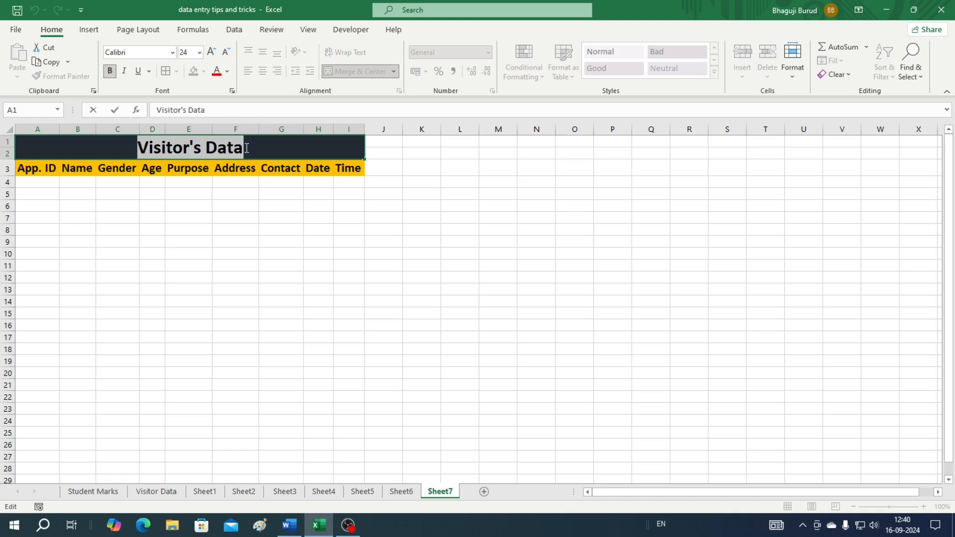
left_click(228, 74)
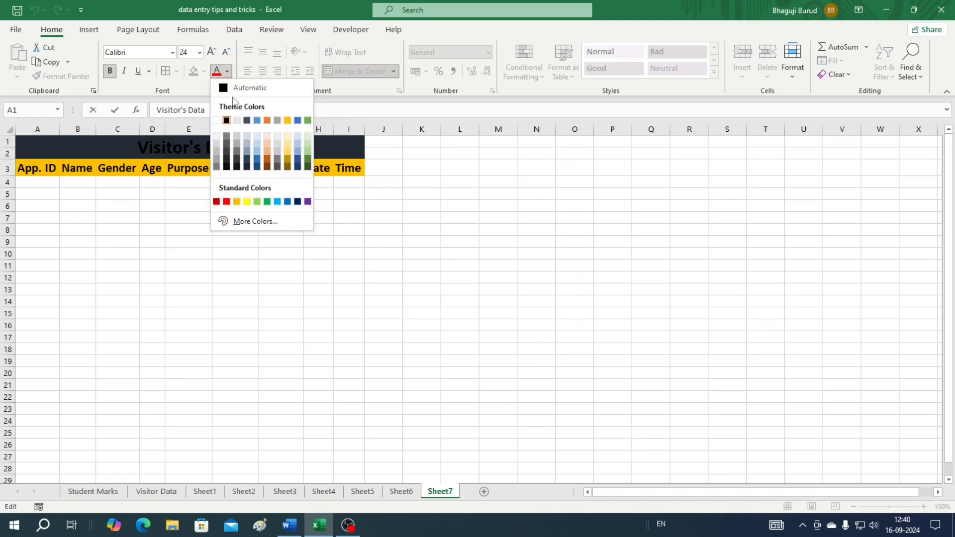
left_click(217, 121)
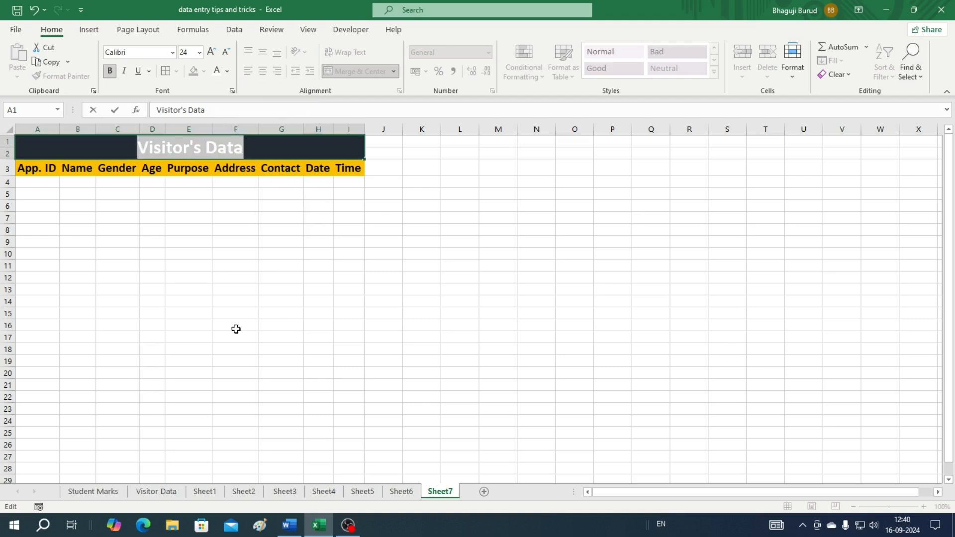
left_click(349, 325)
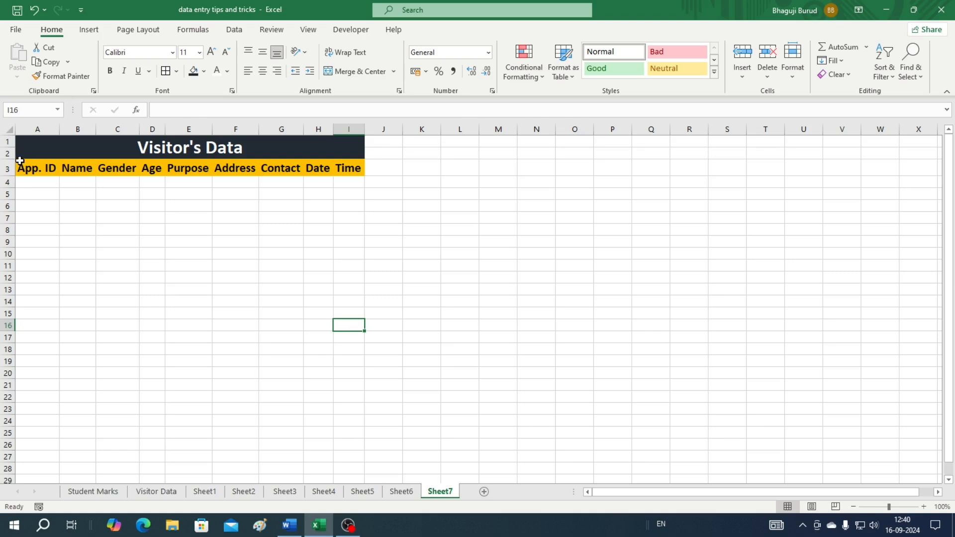
left_click(28, 146)
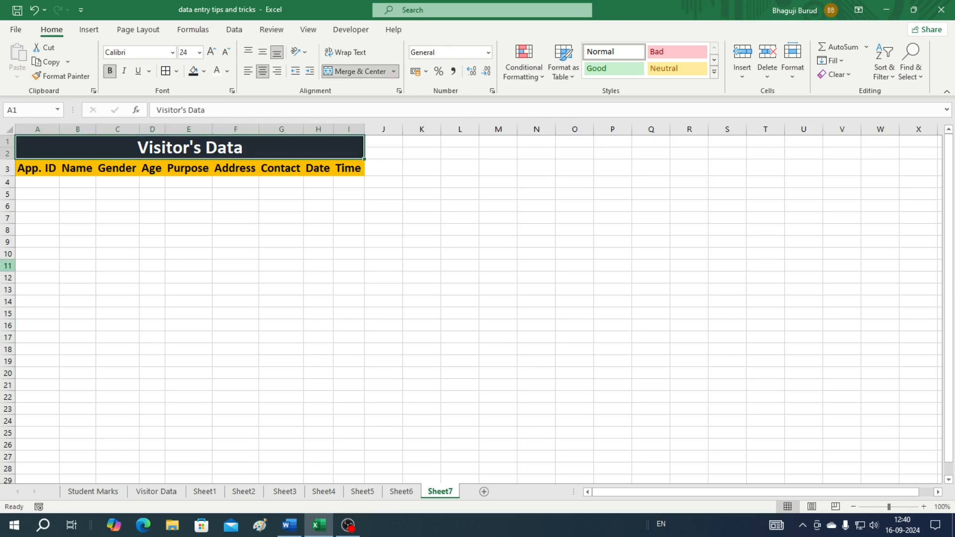
key("shift+Down")
key("shift+Down")
key("shift+Down")
key("shift+Down")
key("shift+Down")
key("shift+Down")
key("shift+Down")
key("shift+Down")
key("shift+Down")
key("shift+Down")
key("shift+Down")
key("shift+Down")
key("shift+Down")
key("shift+Down")
key("shift+Down")
key("shift+Down")
key("shift+Down")
key("shift+Down")
key("shift+Down")
key("shift+Down")
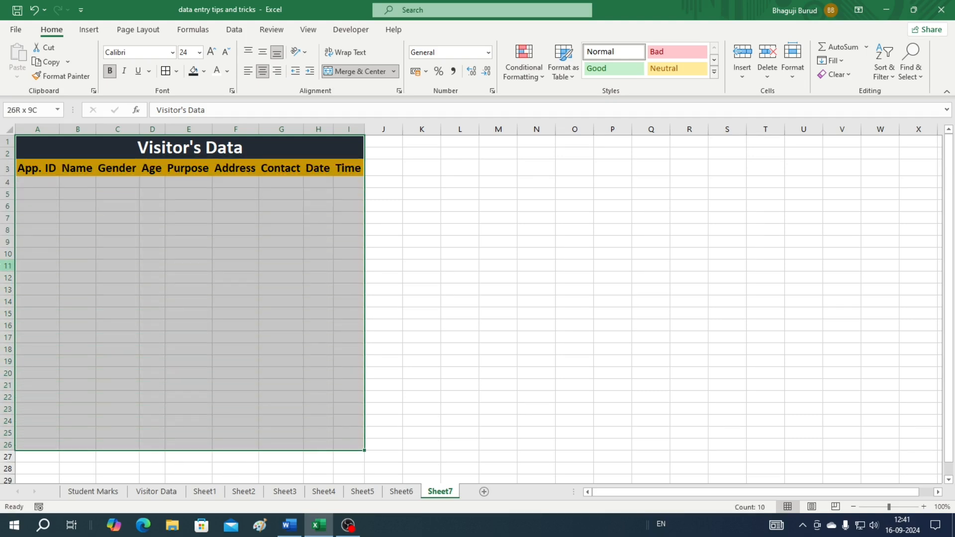
Apply All Borders to the table range A1:I20
key("shift+Up")
key("shift+Up")
key("shift+Up")
key("shift+Up")
key("shift+Up")
key("shift+Up")
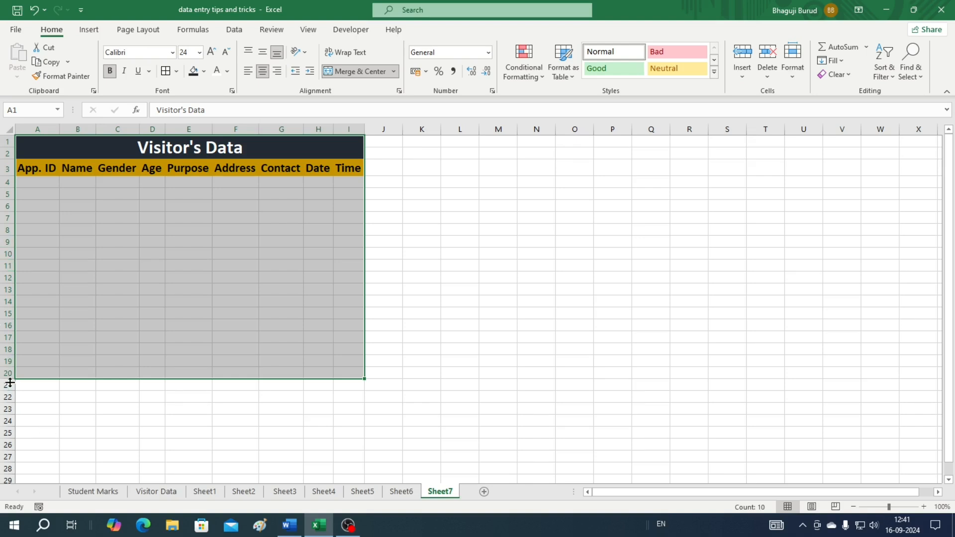
left_click(167, 72)
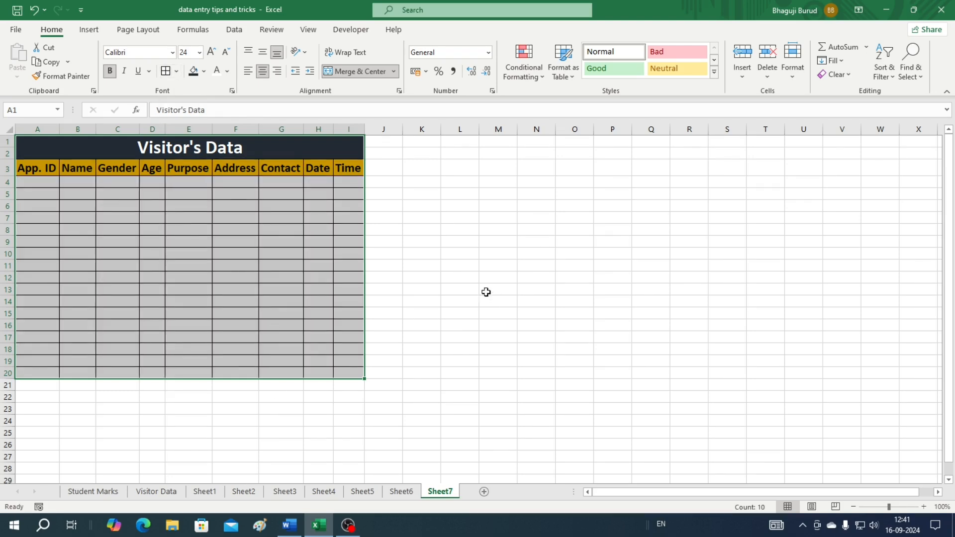
left_click(457, 245)
Widen the Name, Address and Date columns to fit their contents
left_click_drag(96, 130, 115, 135)
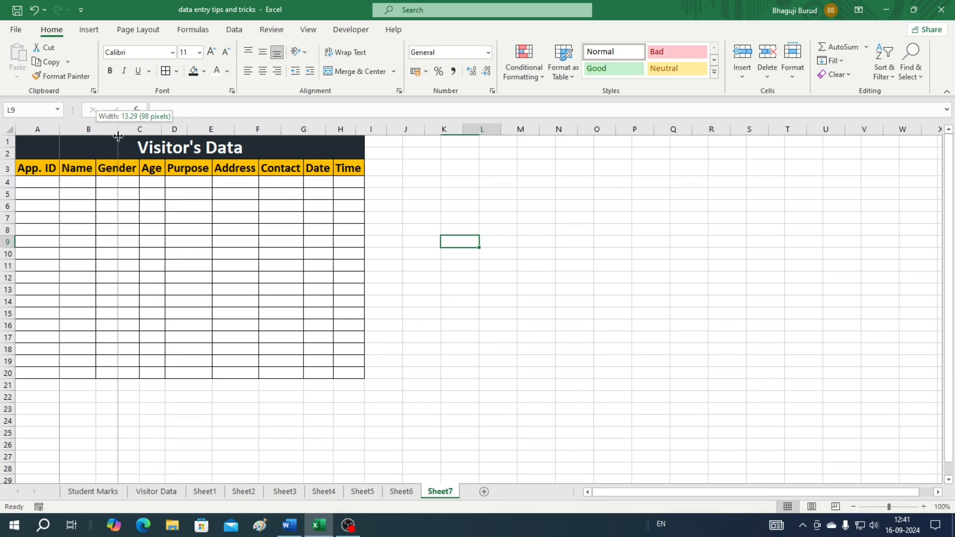
left_click_drag(118, 135, 122, 130)
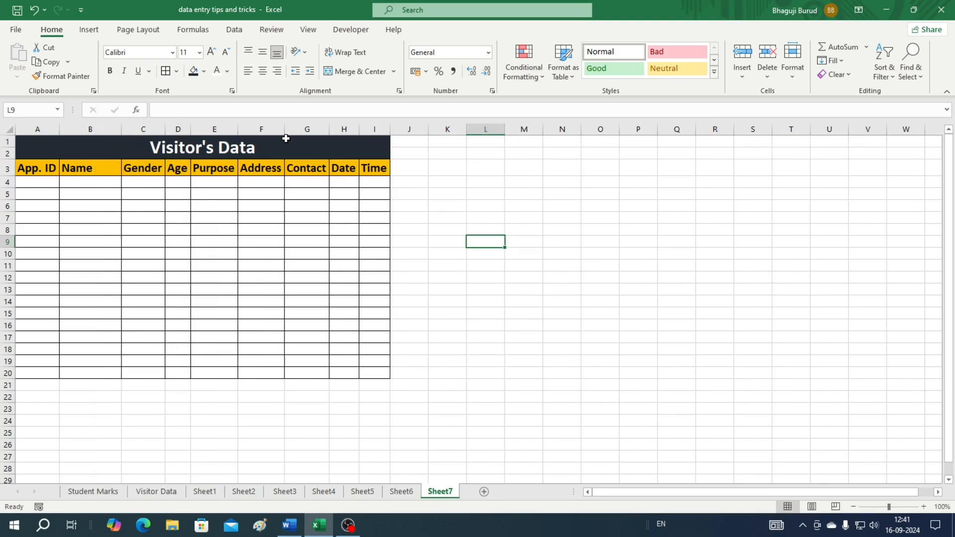
left_click_drag(284, 131, 329, 139)
left_click_drag(403, 129, 425, 136)
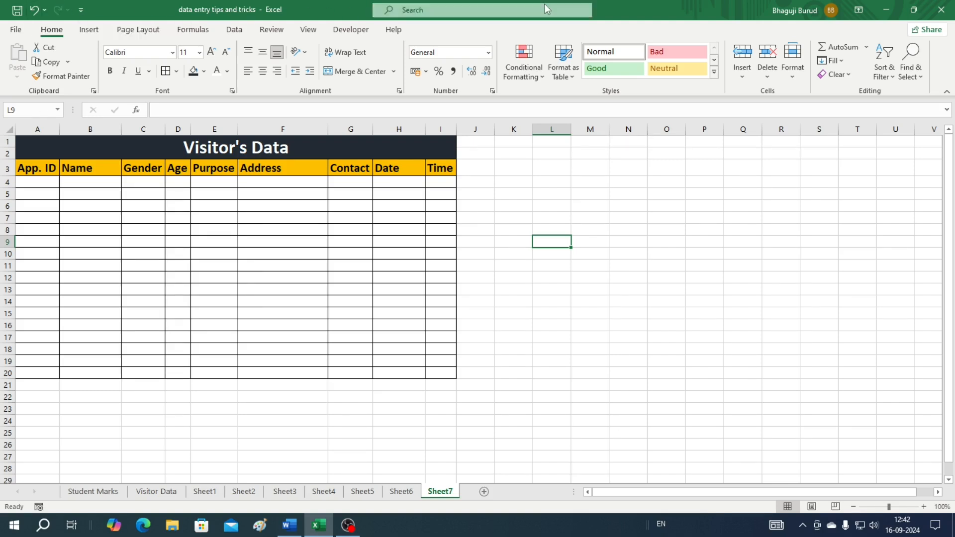
Open the Quick Access Toolbar's More Commands page and expand the 'Choose commands from' list
left_click(81, 10)
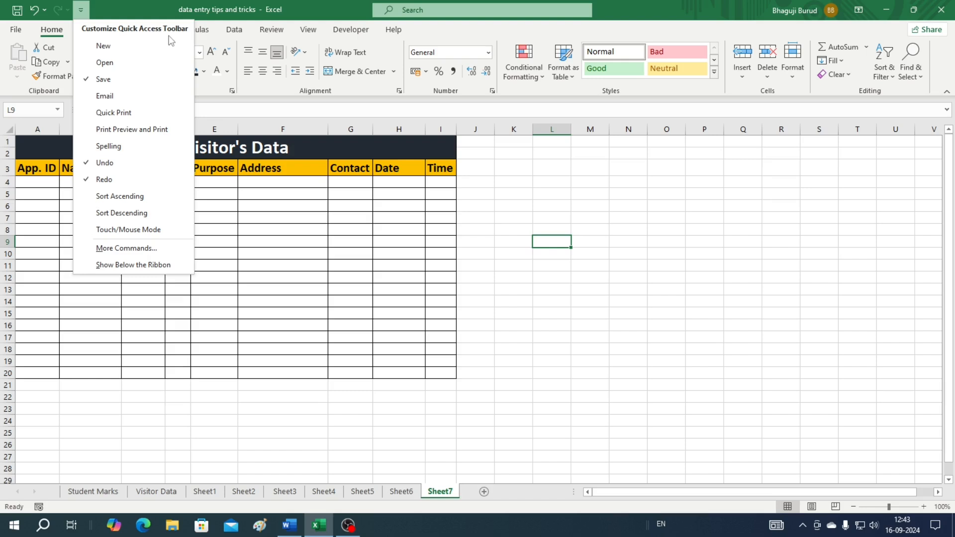
left_click(135, 249)
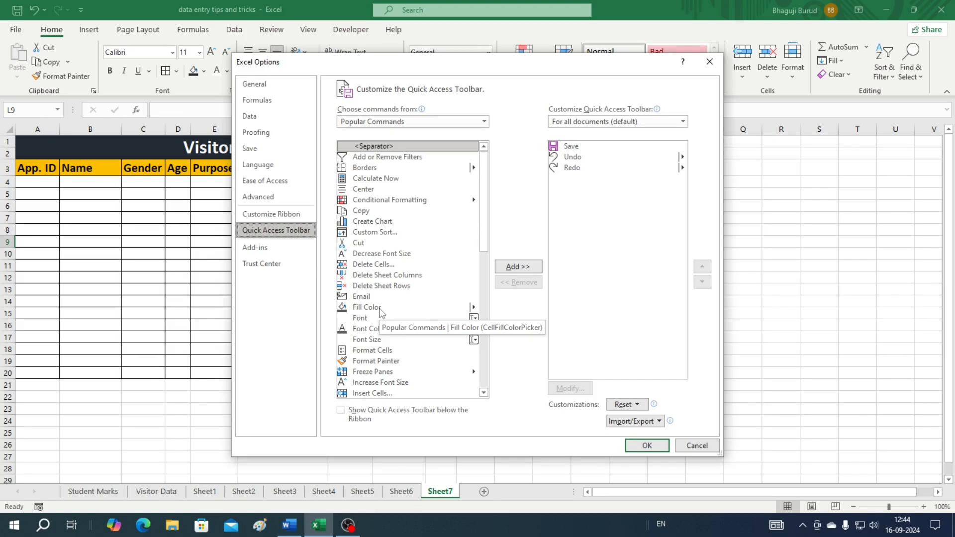
scroll(381, 312, "down", 2)
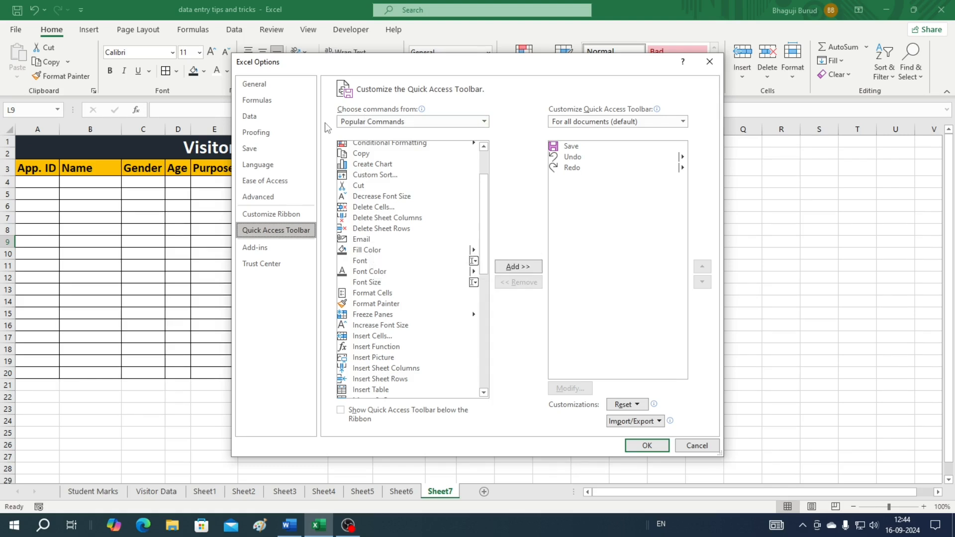
left_click(484, 122)
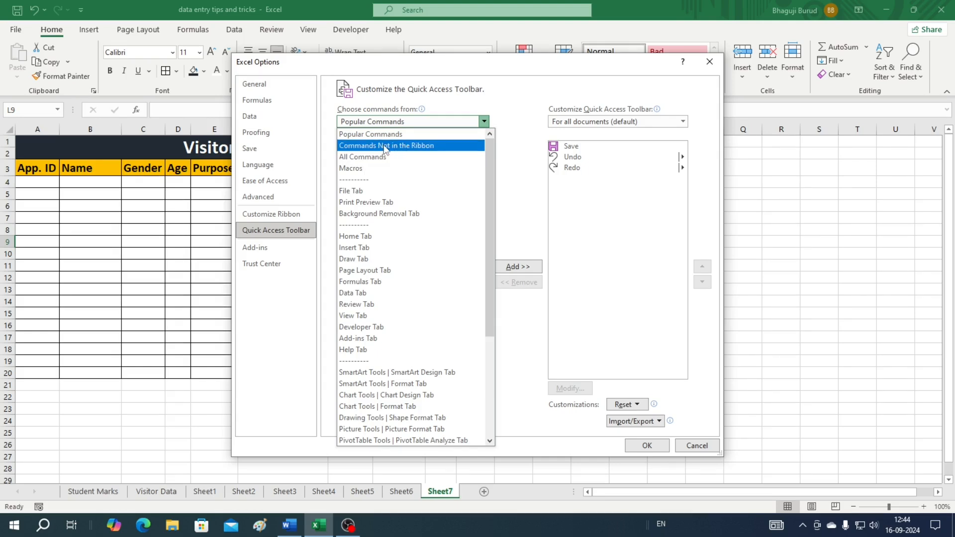
Add Form... from Commands Not in the Ribbon to the Quick Access Toolbar and confirm with OK
left_click(415, 148)
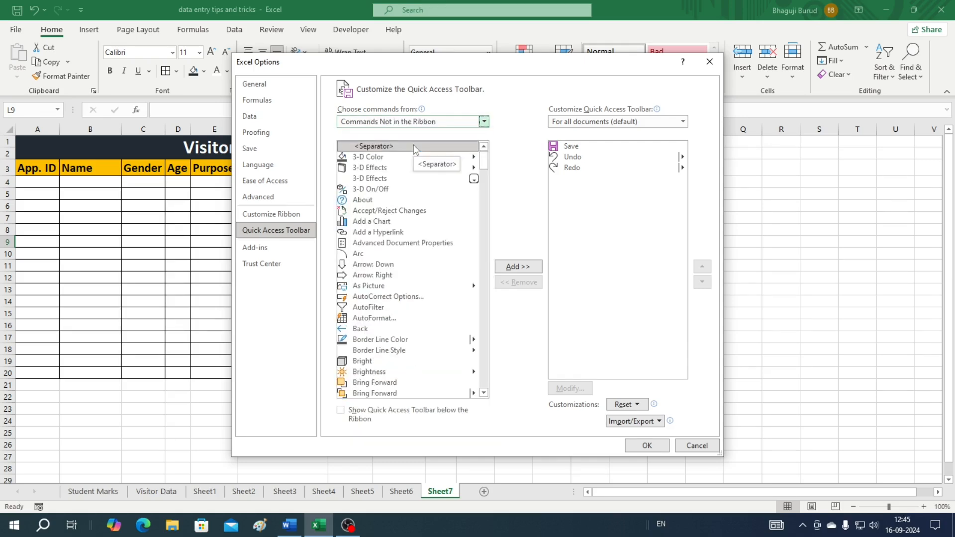
scroll(415, 147, "down", 20)
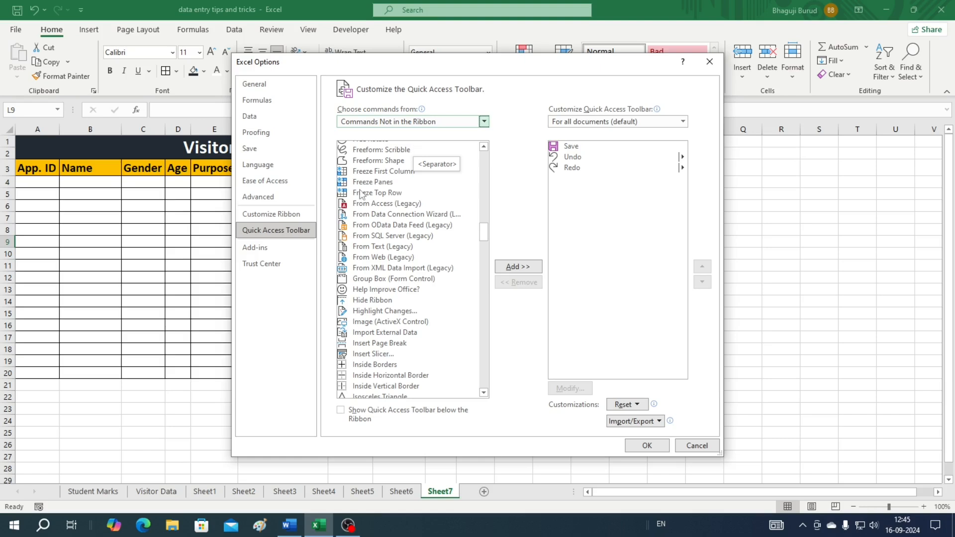
scroll(377, 211, "up", 2)
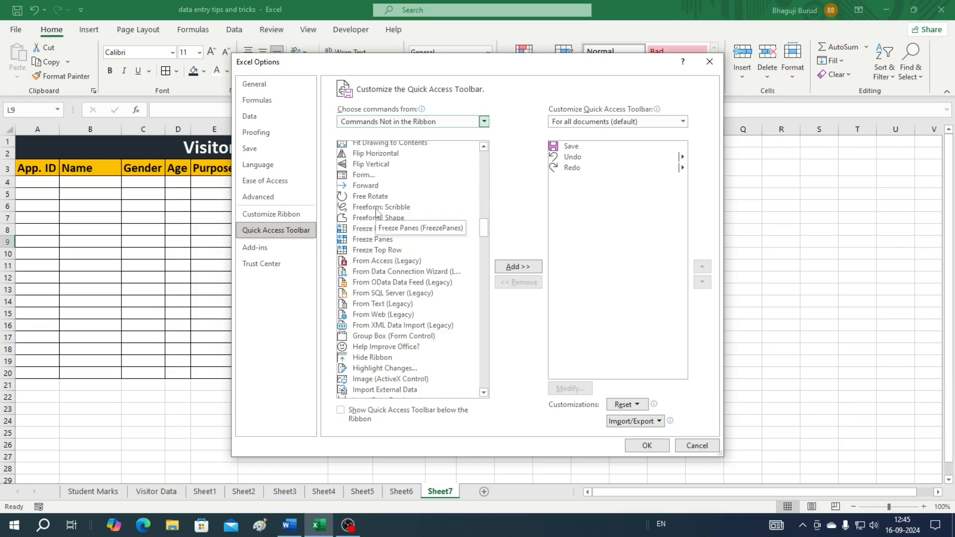
scroll(368, 240, "up", 2)
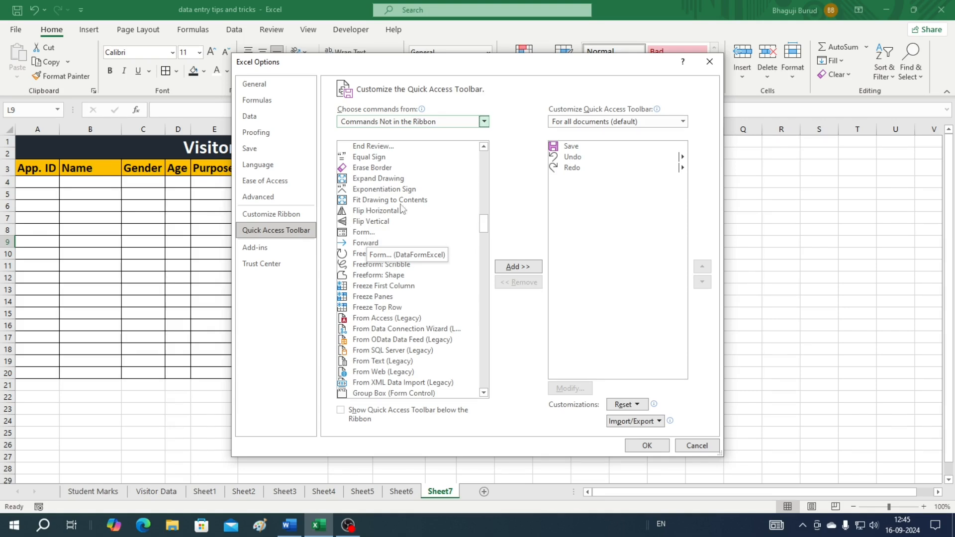
left_click(361, 232)
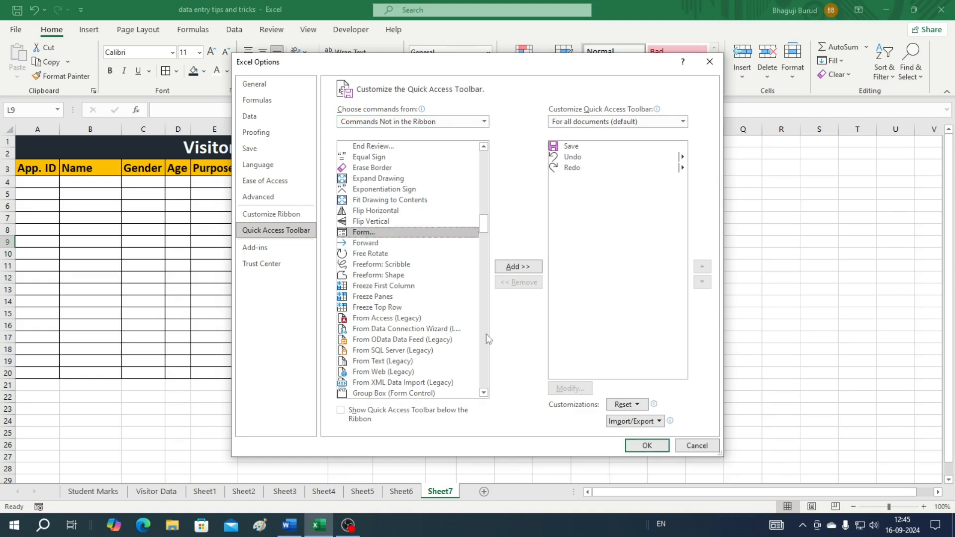
left_click(513, 269)
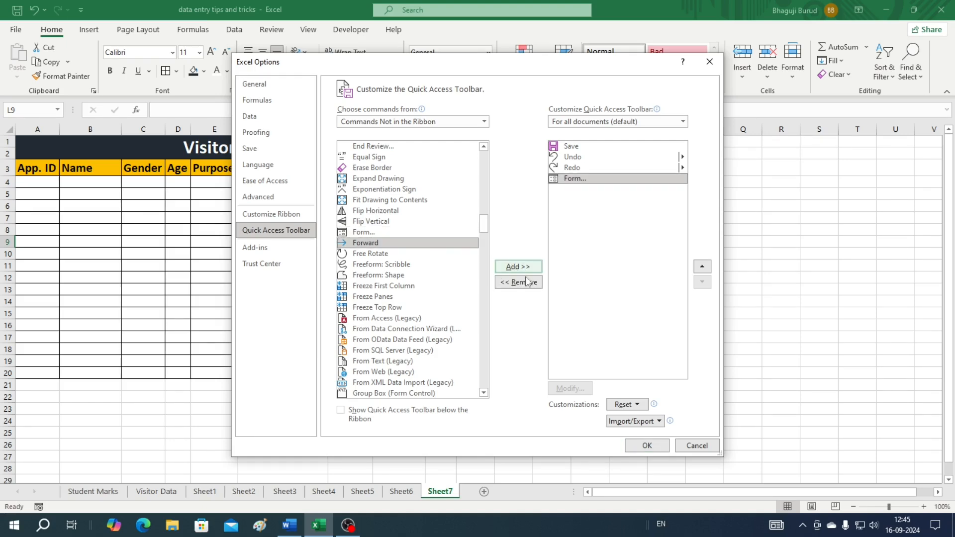
left_click(647, 446)
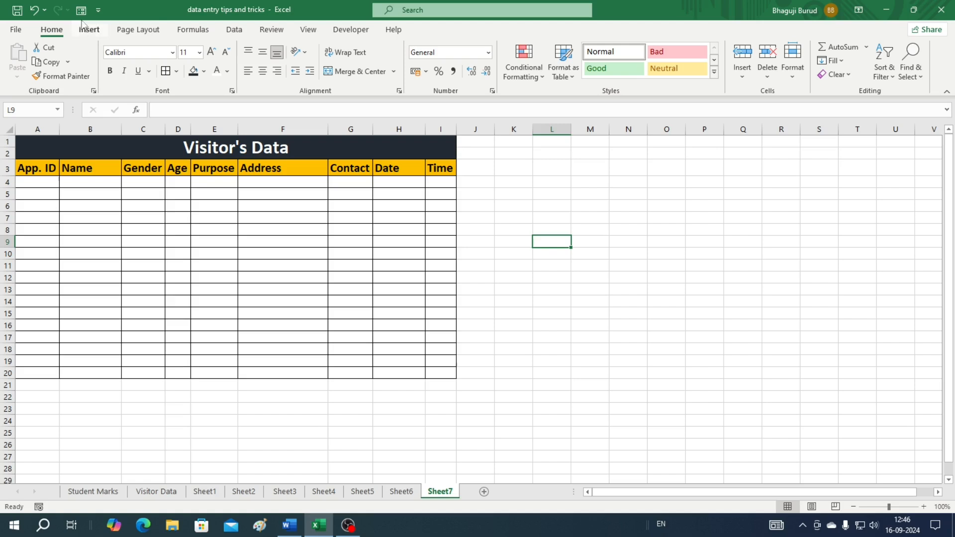
left_click(29, 171)
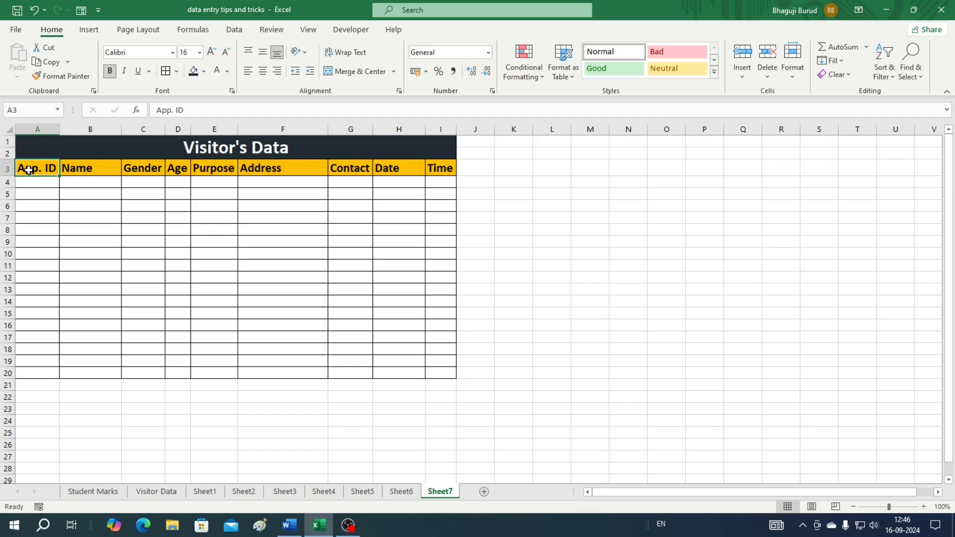
Select header row A3:I3 and launch Form, accepting the header row as field labels
key("shift+Right")
key("shift+Right")
key("shift+Right")
key("shift+Right")
key("shift+Right")
key("shift+Right")
key("shift+Right")
key("shift+Right")
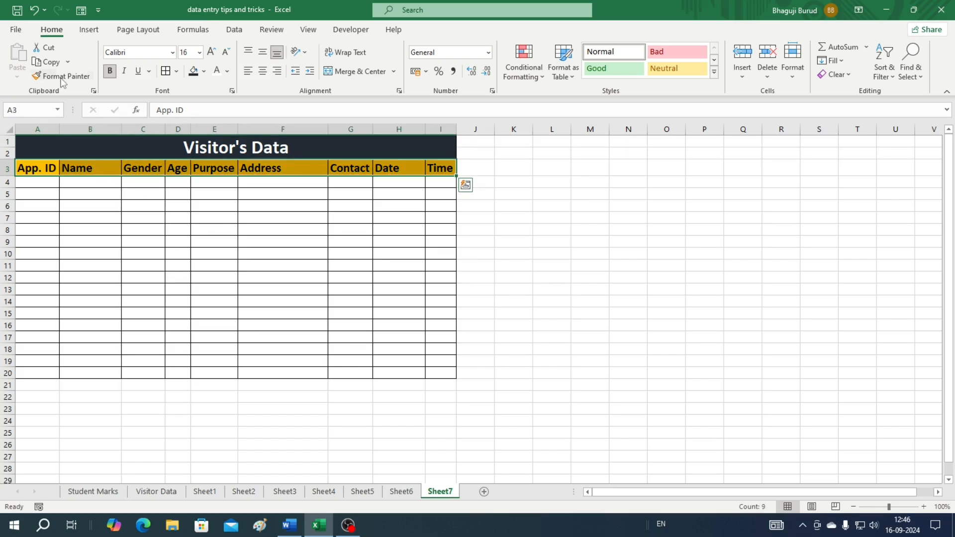
left_click(81, 11)
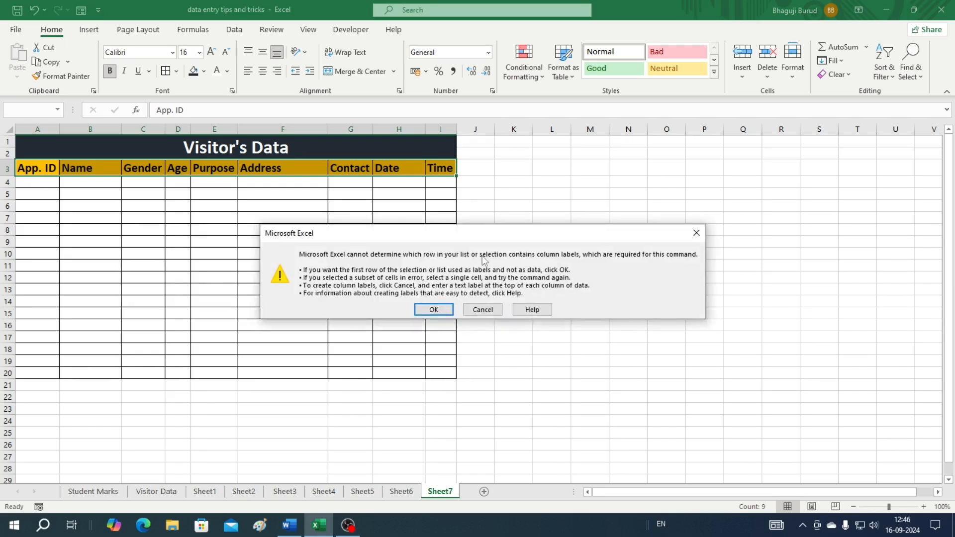
left_click(436, 313)
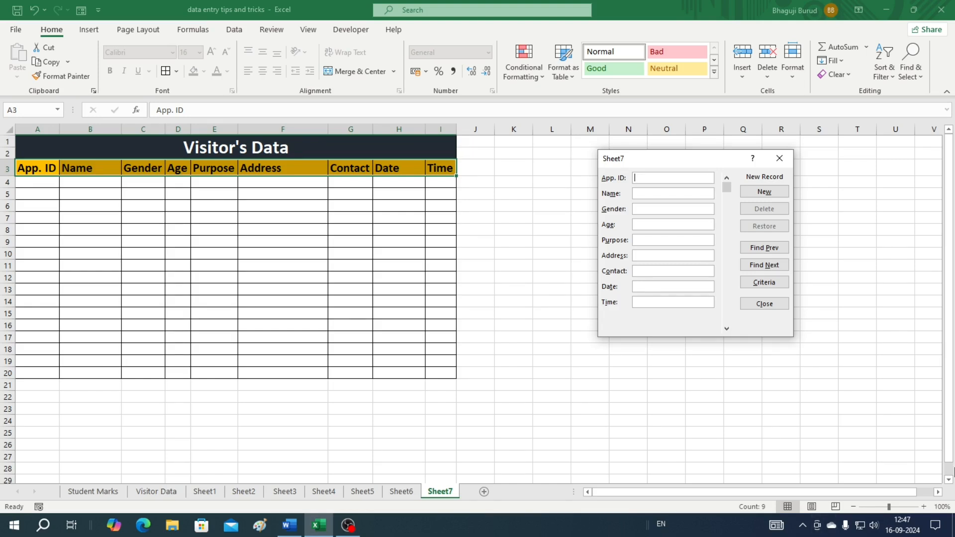
Enter the first visitor (Male, 35, Interview, 01/09/2024, 10.15) with ID, name, address and contact, and add it
type("E")
type("S")
type("1001")
type("Shankar")
key("Tab")
type("Male")
type("35")
type("Interview")
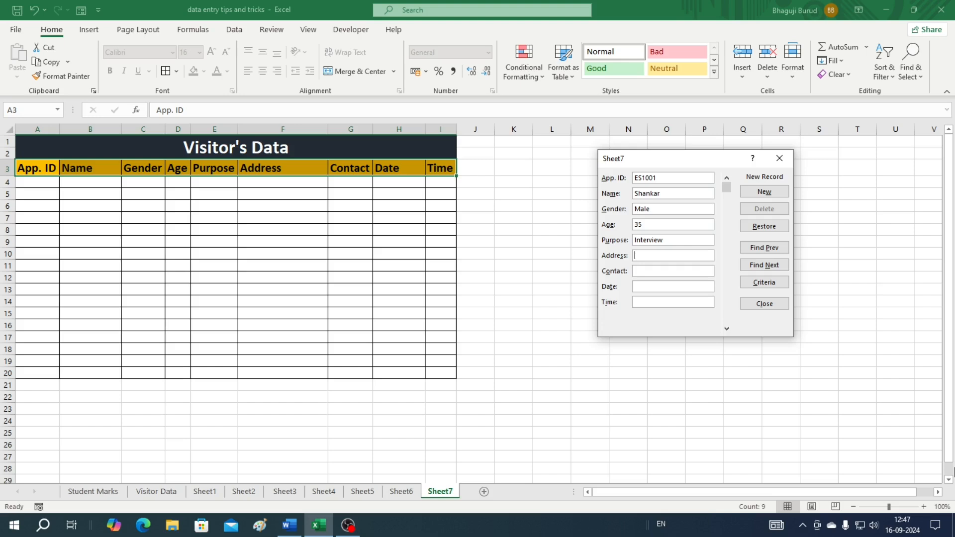
key("Tab")
key("Tab")
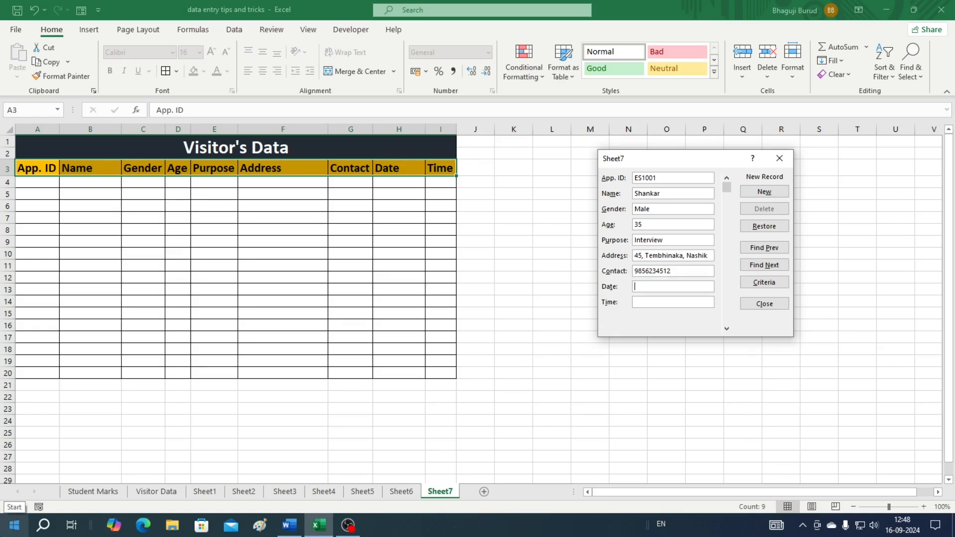
type("01/09/2024")
key("Tab")
type("10.15")
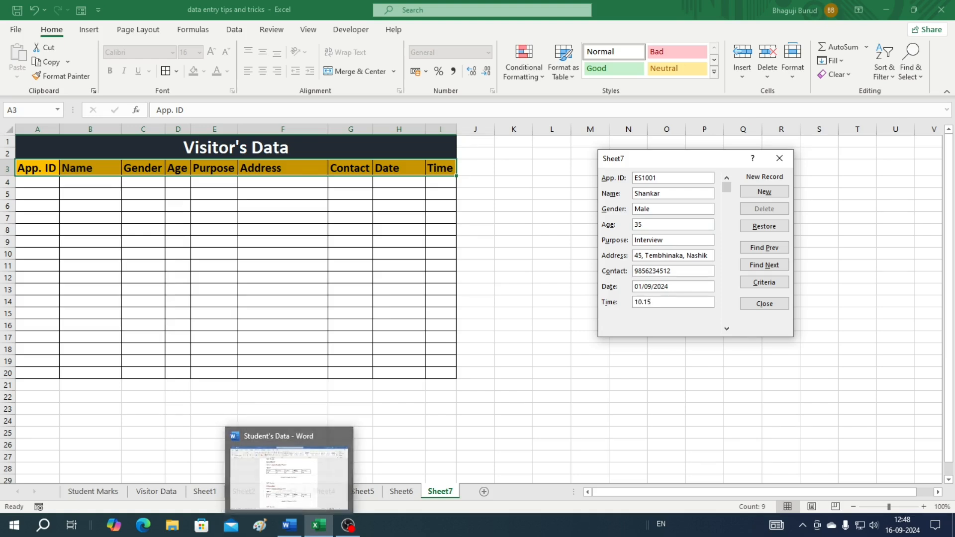
left_click(763, 193)
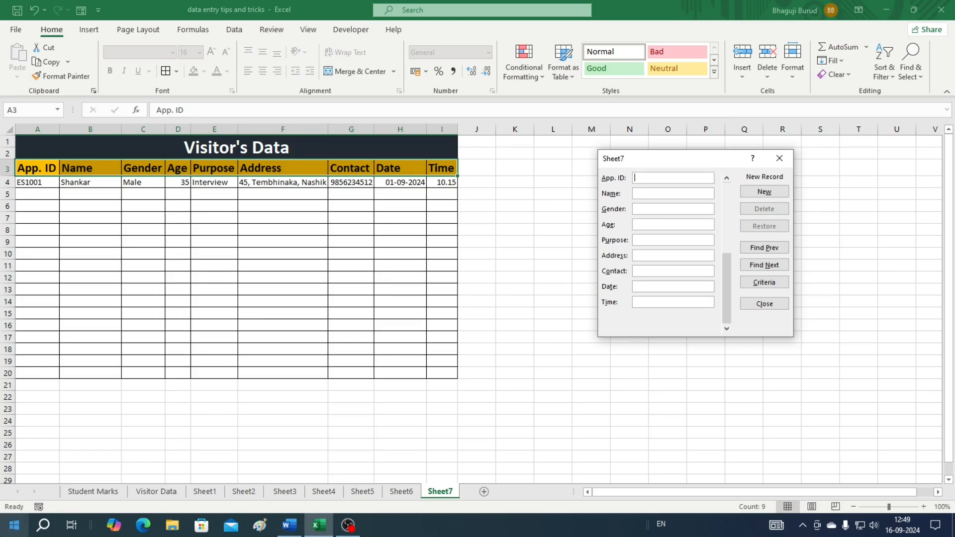
Enter the second visitor's ID, name, Meeting, contact, 01/09/2024 and 11.25, save it, and close the form
type("ES1002")
key("Tab")
type("Ganesh")
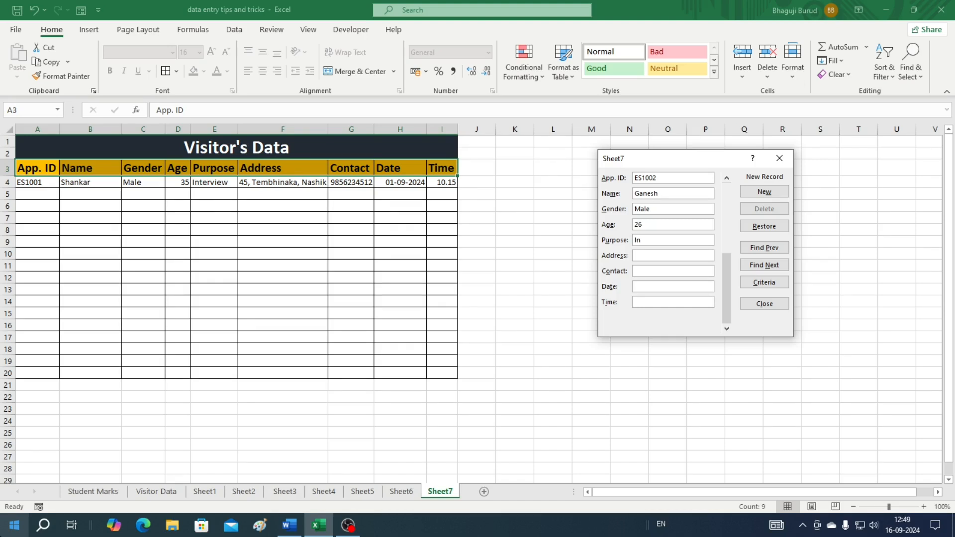
type("Meeting")
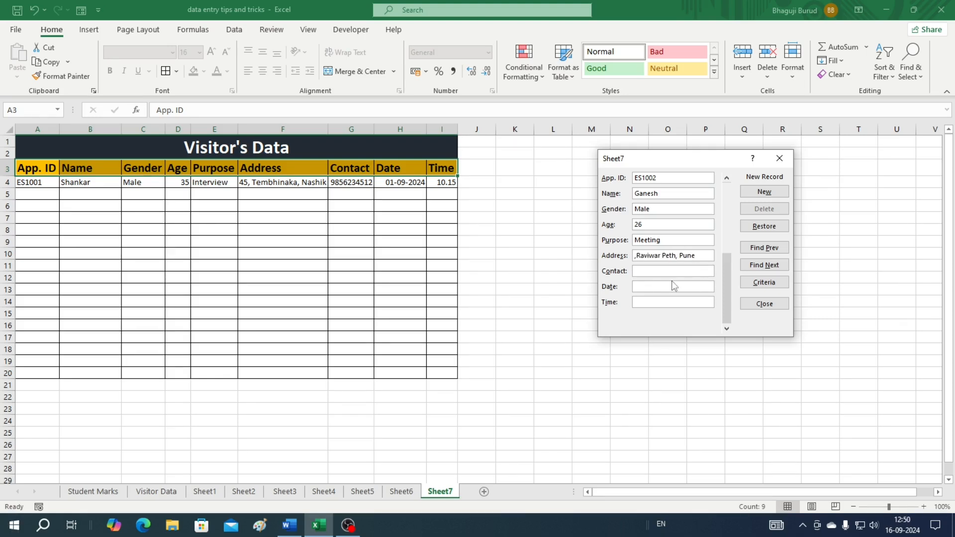
left_click(648, 271)
key("Tab")
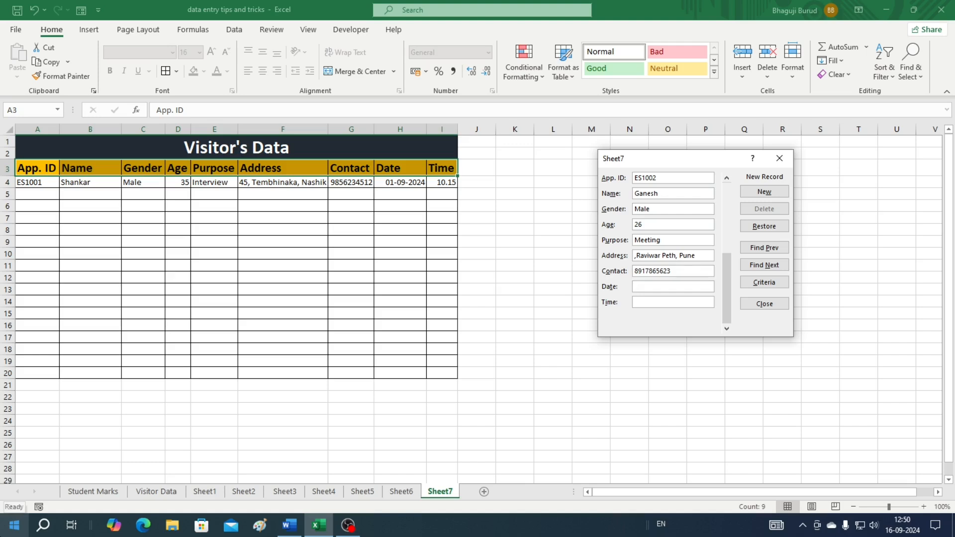
type("01/09/2024")
key("Tab")
type("11.25")
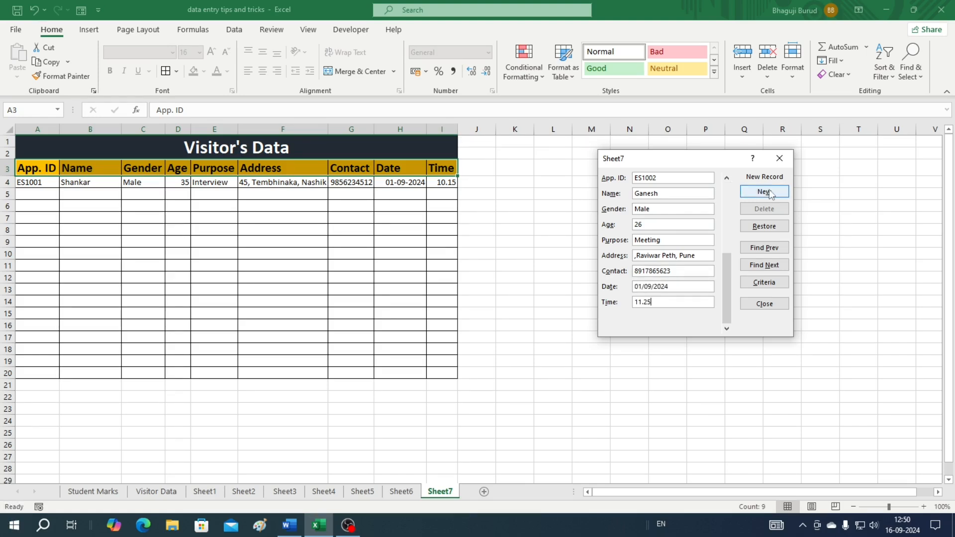
left_click(769, 193)
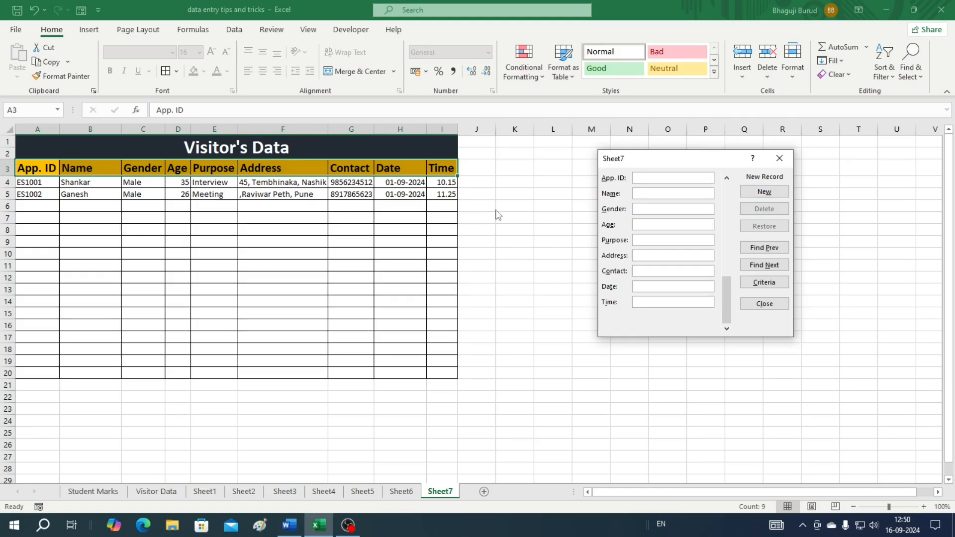
left_click(766, 303)
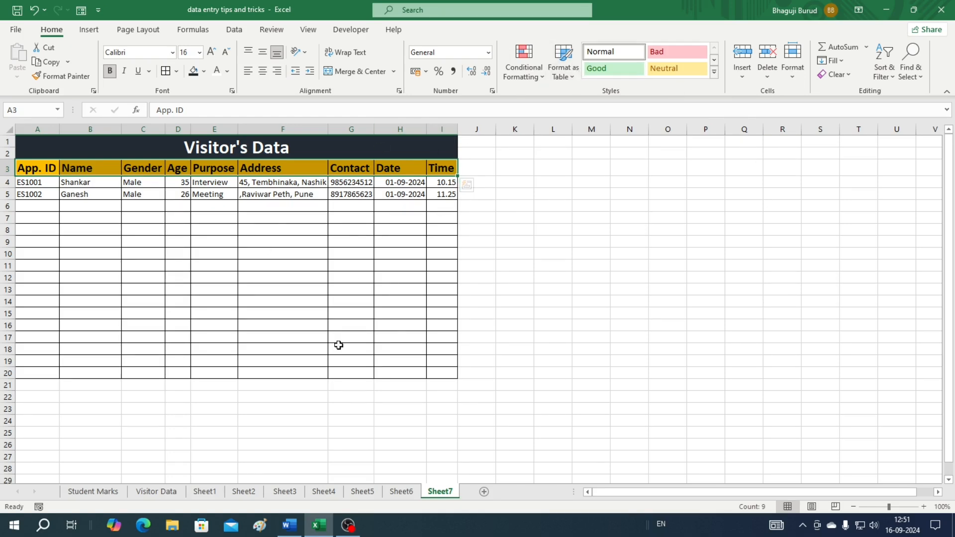
Format cells I4:I20 on Sheet7 with the Time number format
left_click(152, 492)
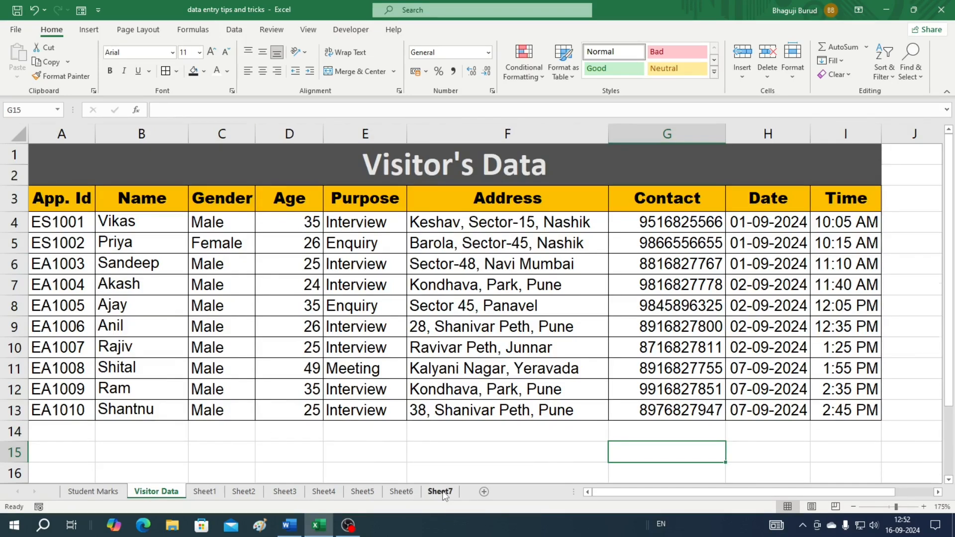
left_click(440, 492)
left_click(513, 166)
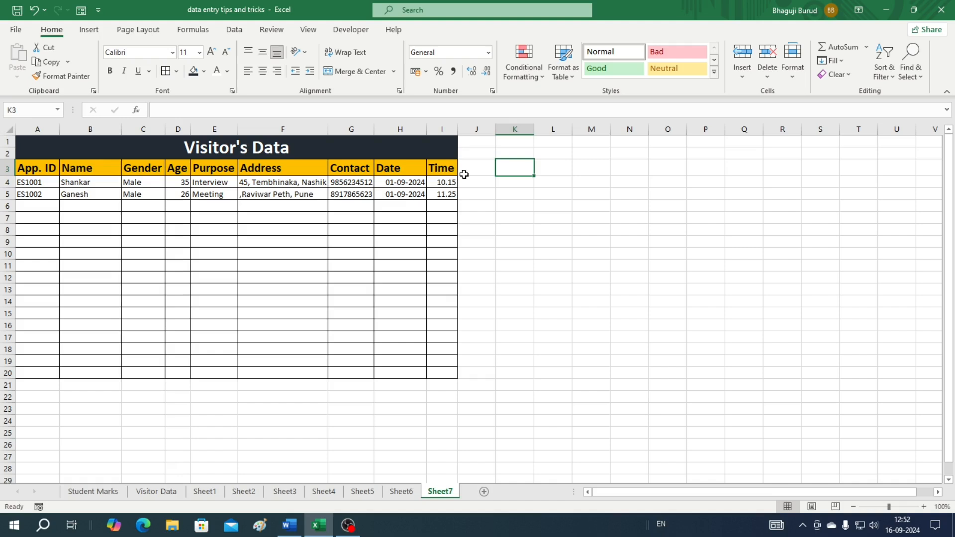
left_click(438, 182)
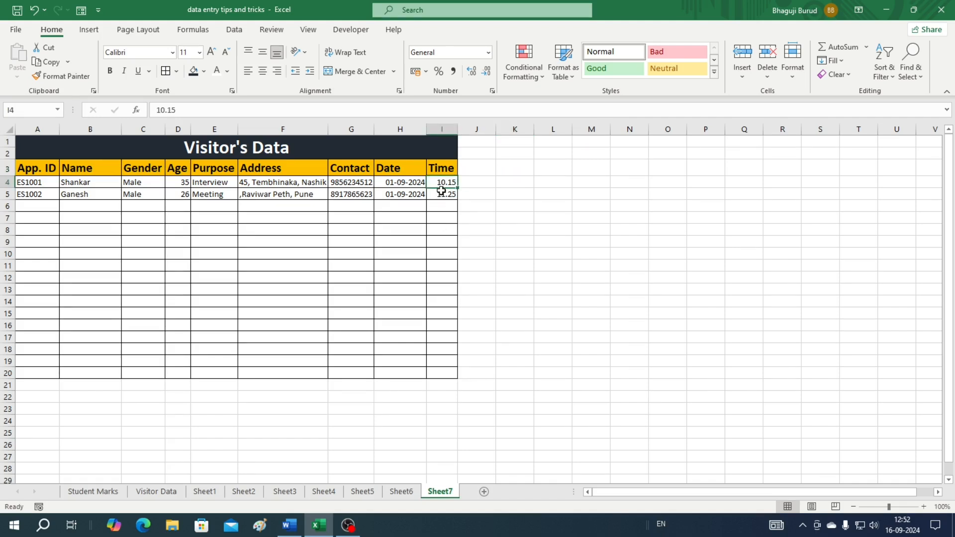
left_click_drag(442, 182, 441, 373)
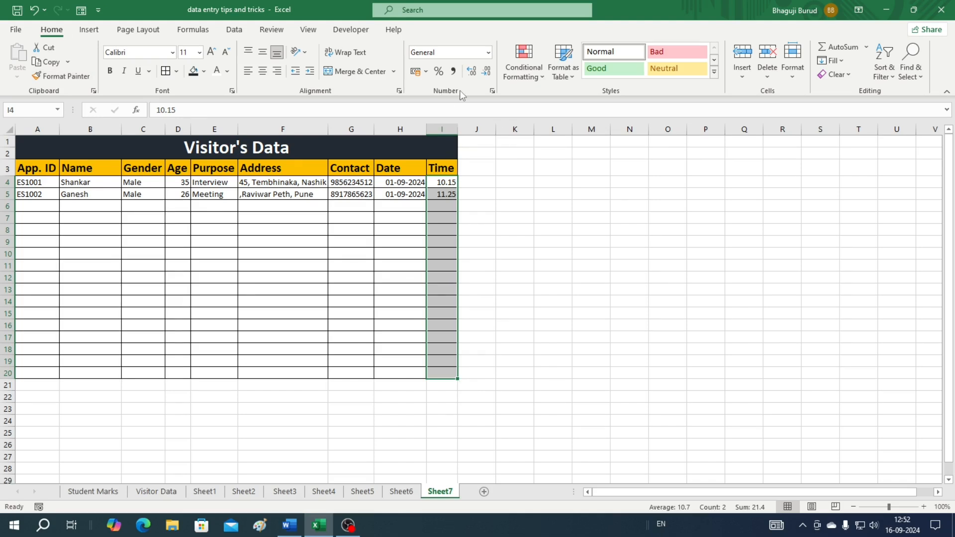
left_click(489, 53)
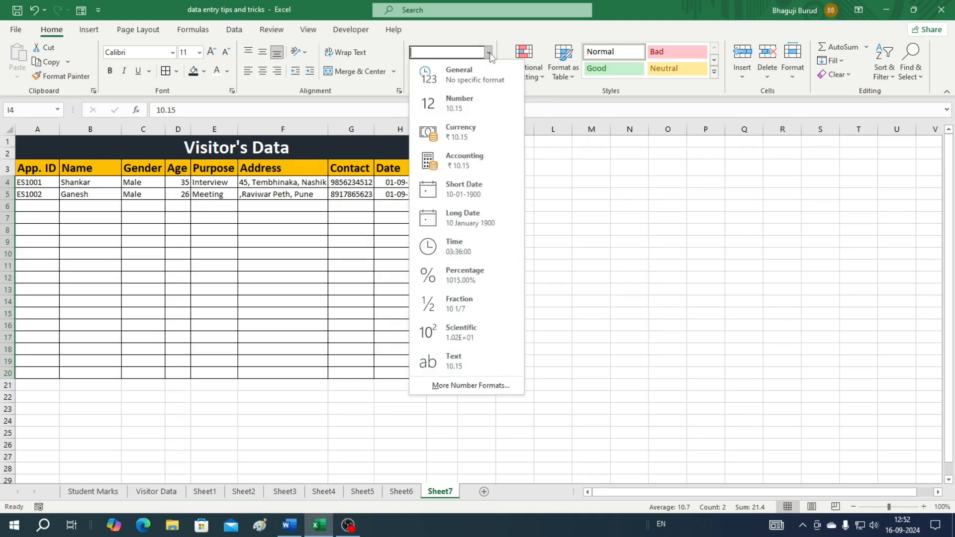
left_click(459, 245)
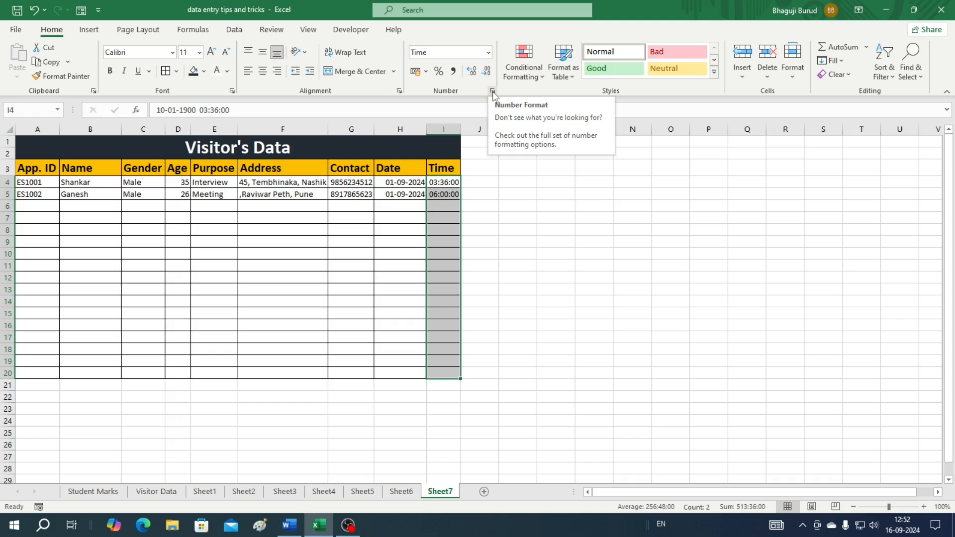
Give the Sheet7 Time cells the custom format 0.00 AM/PM so they read 10.15 AM and 11.25 AM
left_click(492, 91)
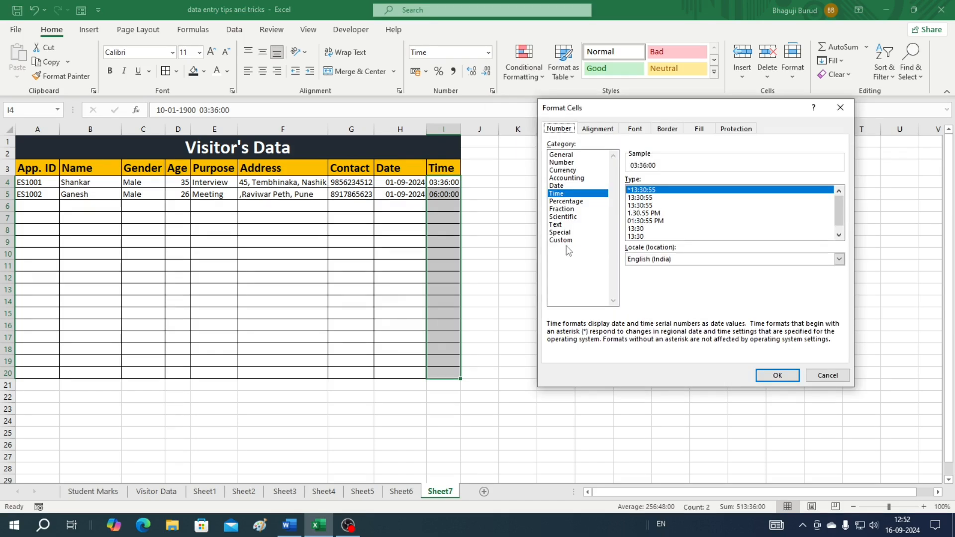
left_click(562, 241)
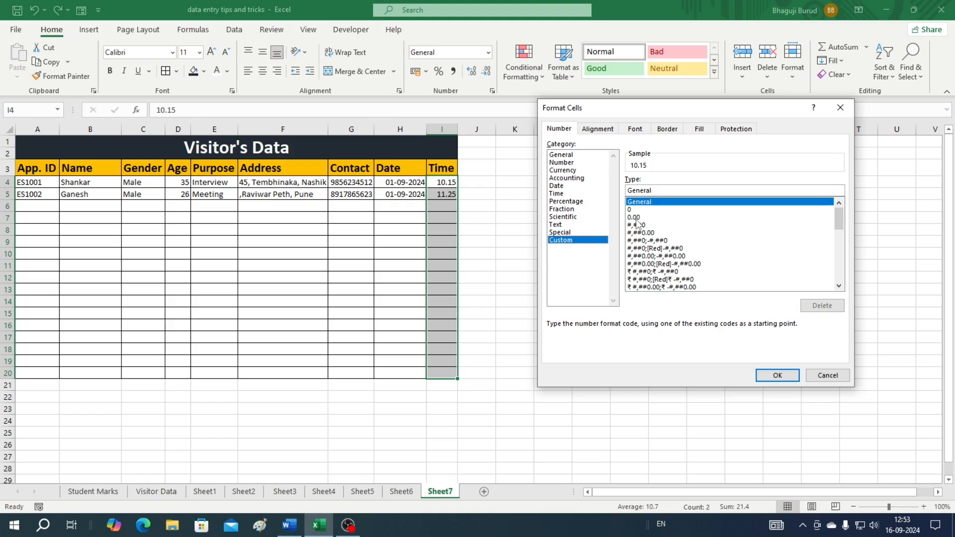
left_click(636, 217)
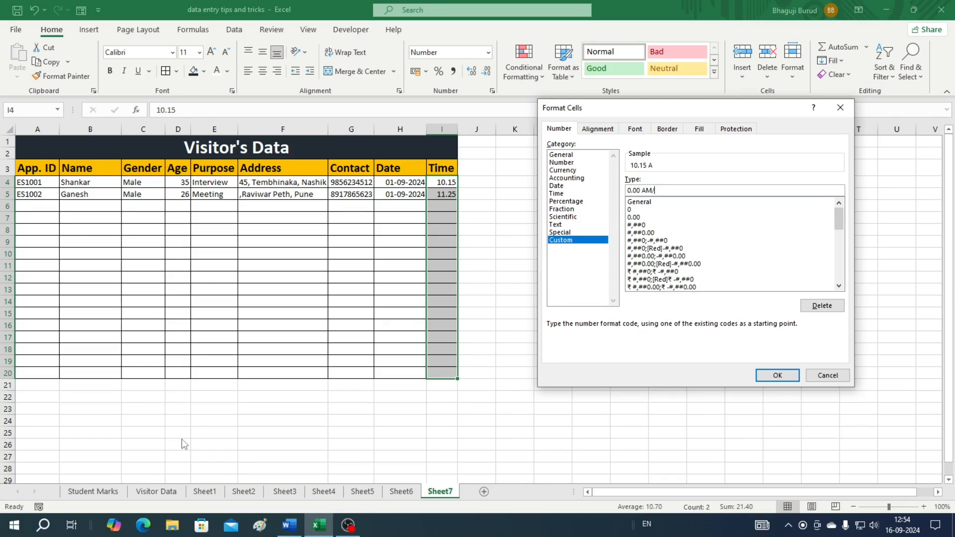
type("AM/PM")
left_click(777, 376)
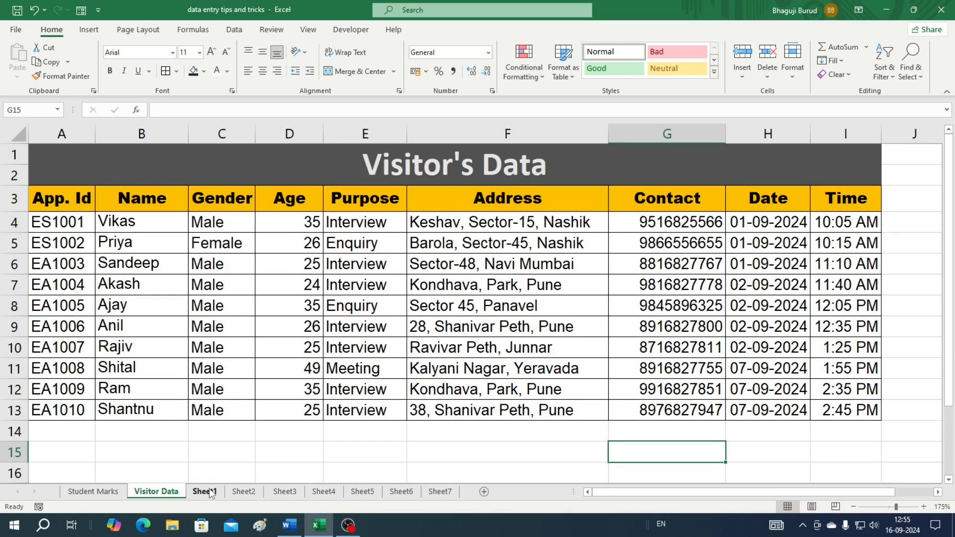
Copy the salary table A1:E7 on Sheet1
left_click(204, 491)
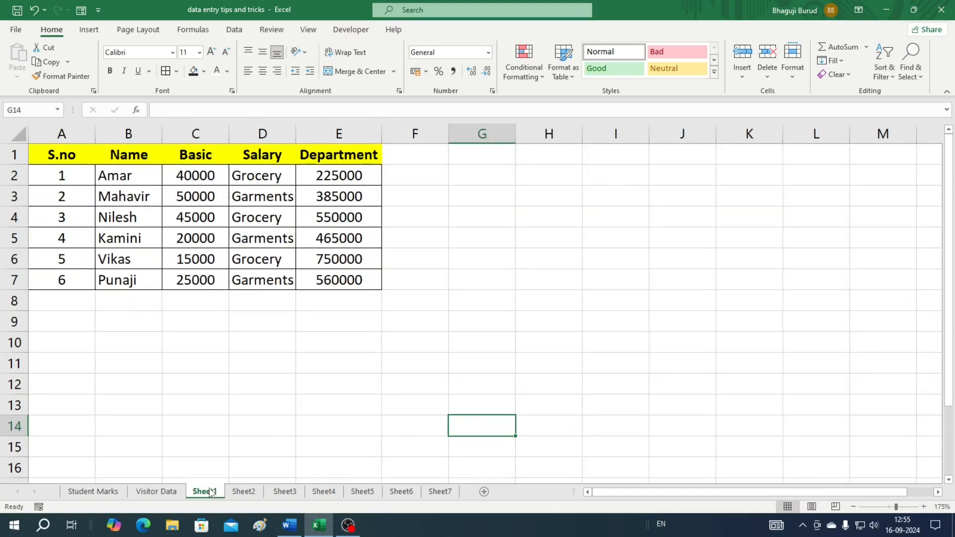
left_click_drag(59, 154, 369, 279)
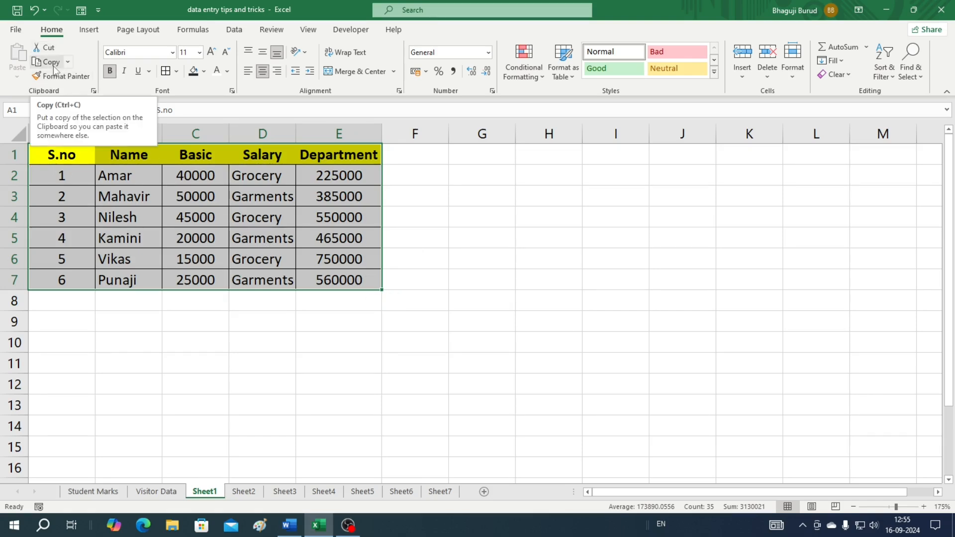
right_click(195, 215)
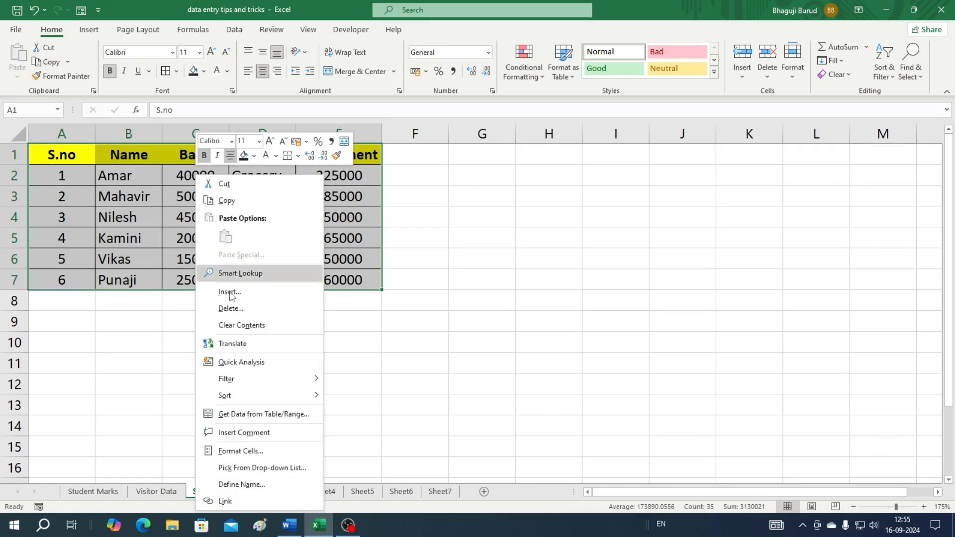
left_click(236, 201)
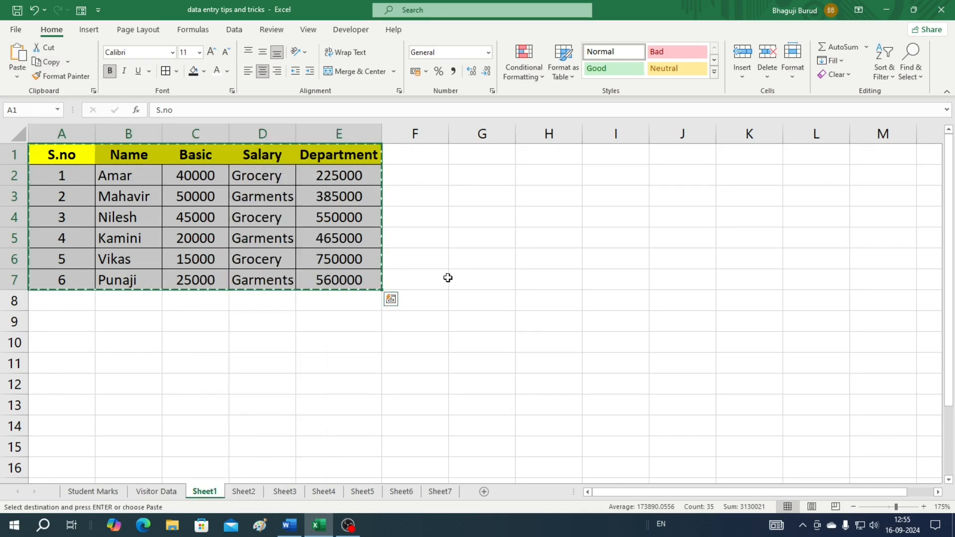
Open Paste Special with G1 as the paste destination
left_click(460, 154)
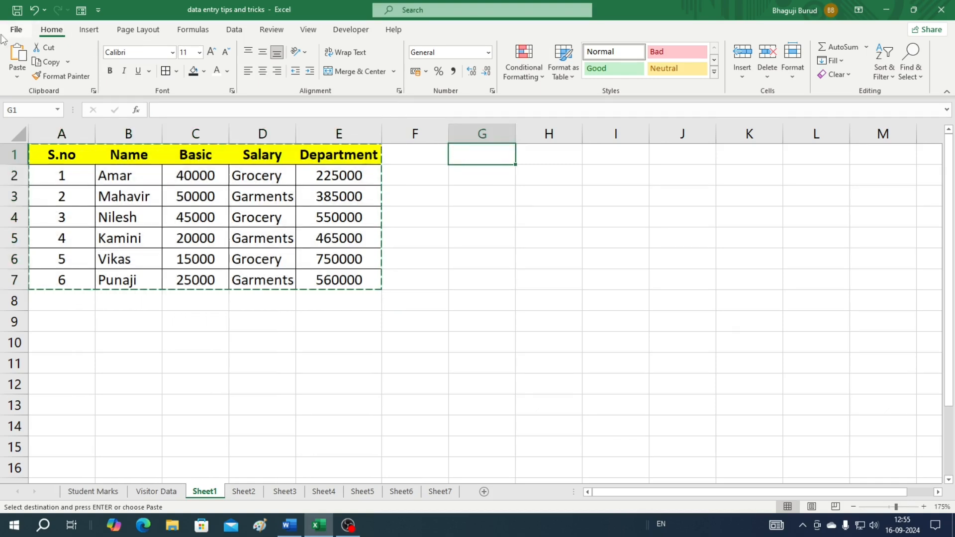
left_click(16, 78)
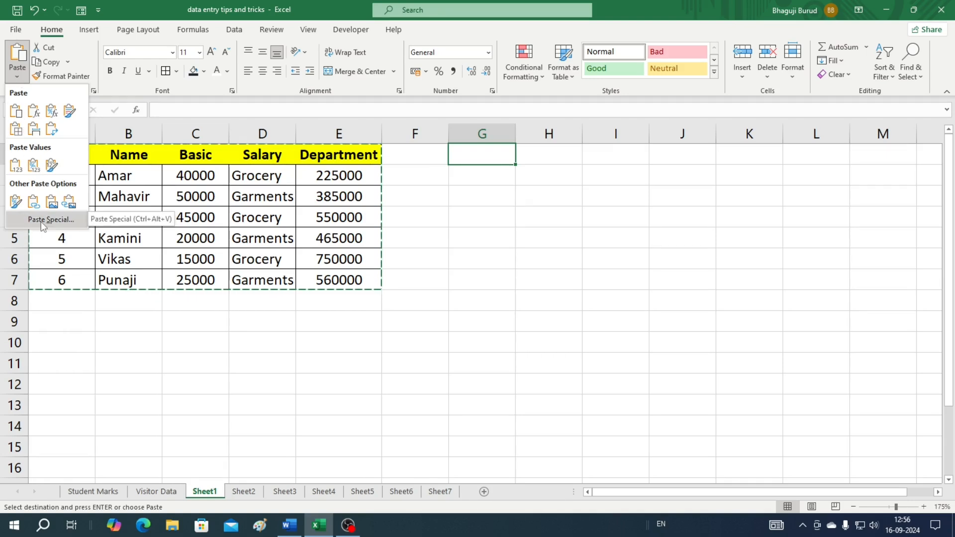
left_click(489, 362)
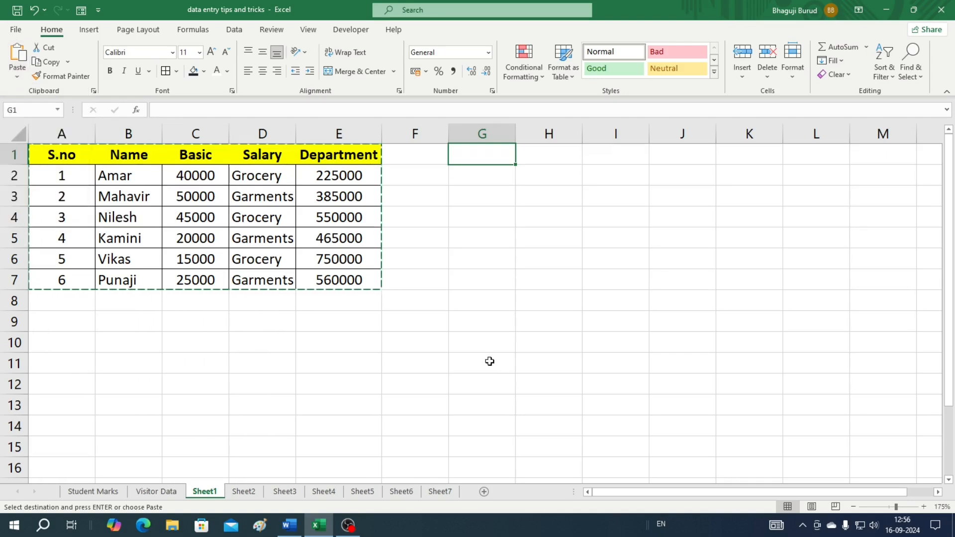
left_click(17, 79)
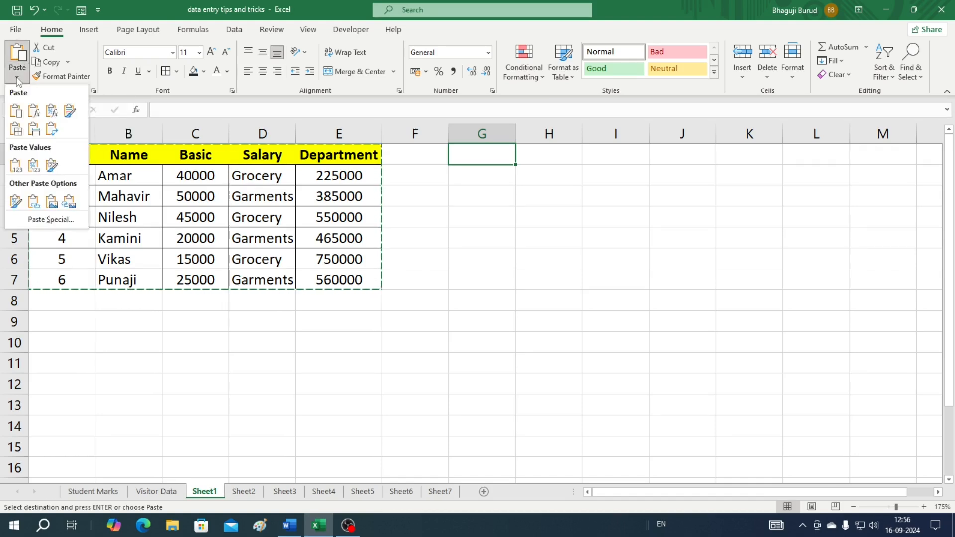
left_click(51, 221)
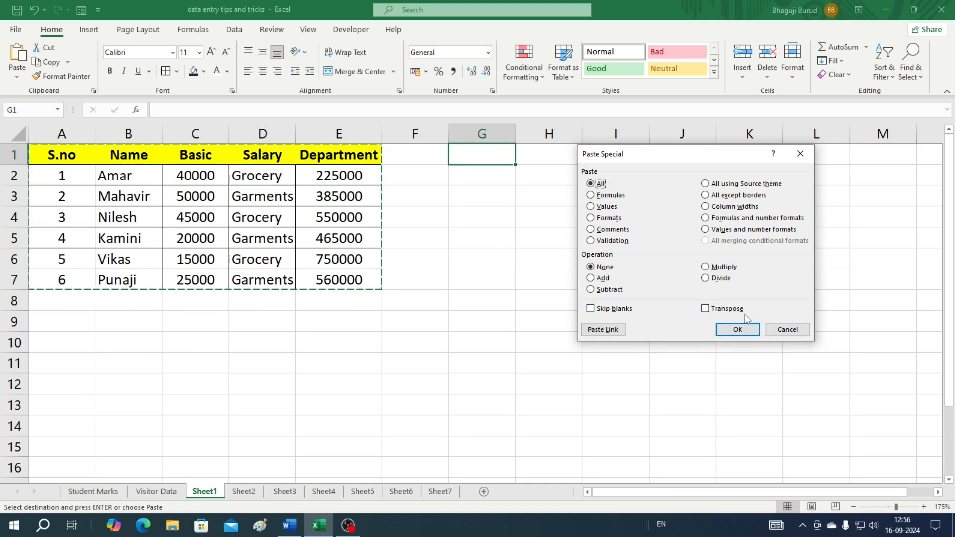
Paste the salary table transposed into G1:M5
left_click(705, 309)
left_click(737, 329)
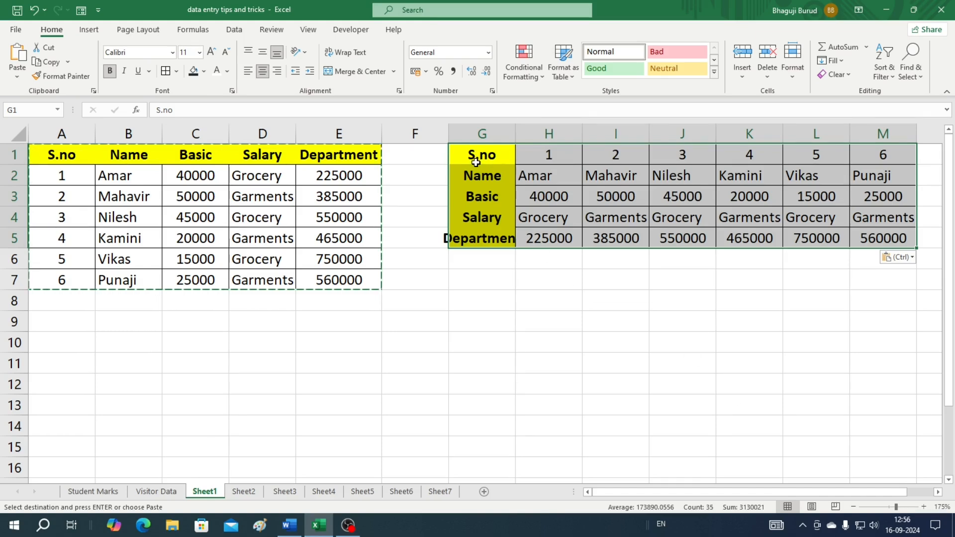
left_click(539, 384)
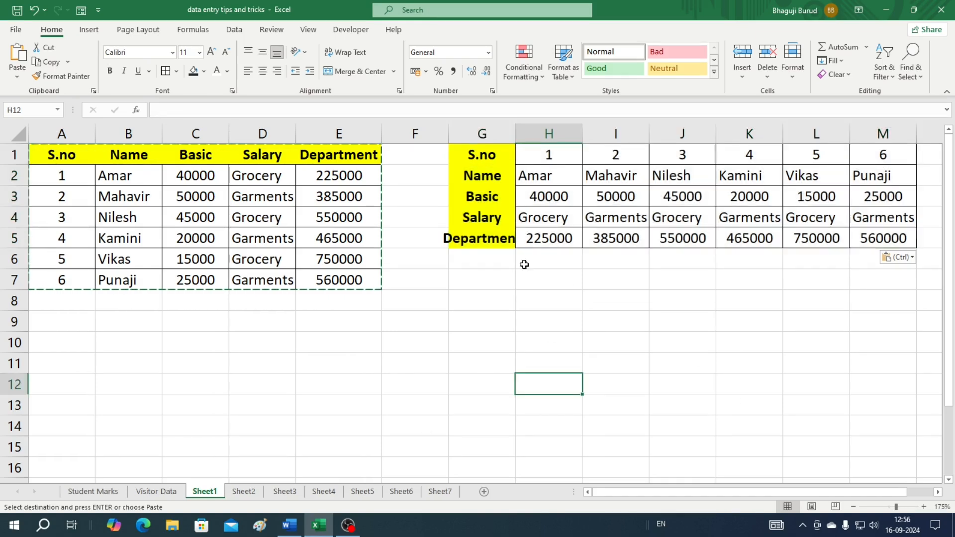
Resize columns F and G so the Department label fits in column G
left_click_drag(476, 156, 488, 237)
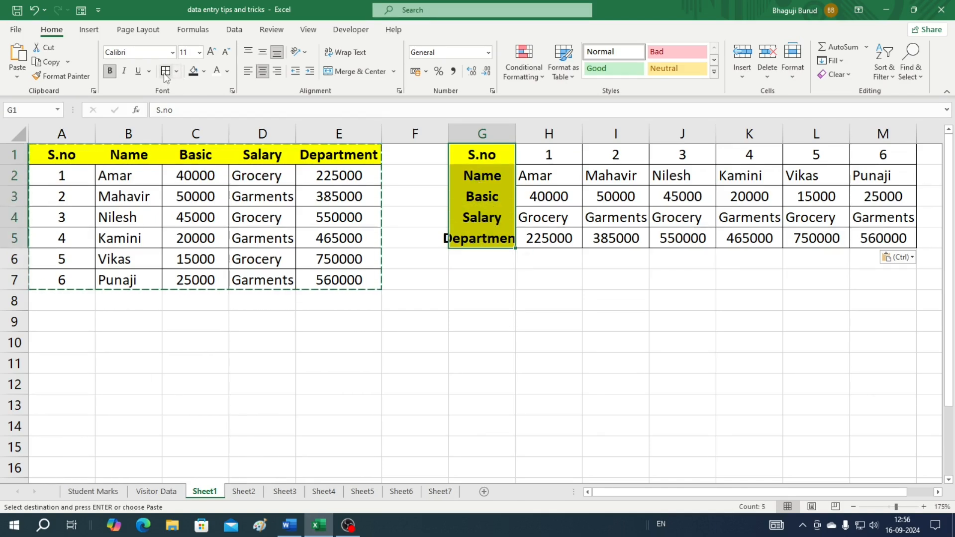
left_click_drag(448, 133, 439, 134)
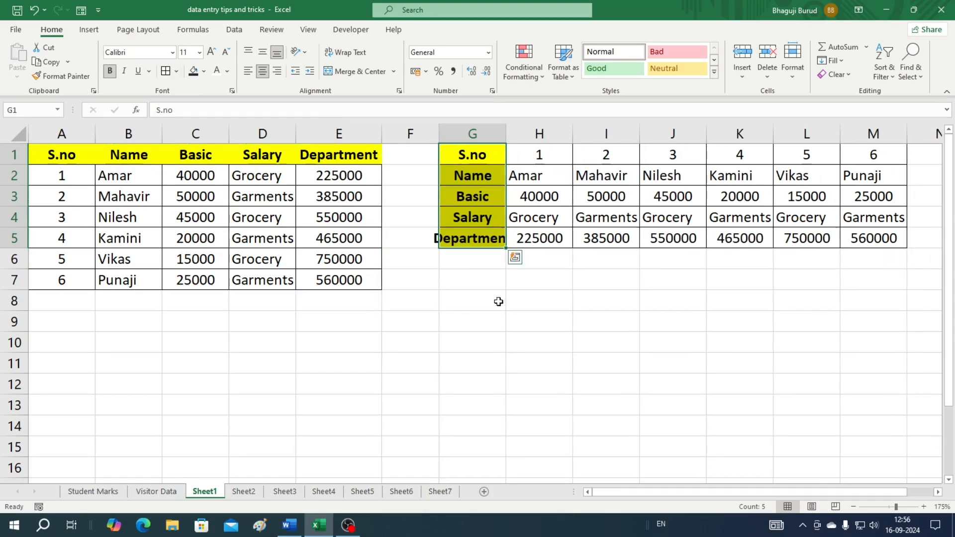
left_click_drag(505, 131, 517, 132)
left_click_drag(517, 126, 524, 126)
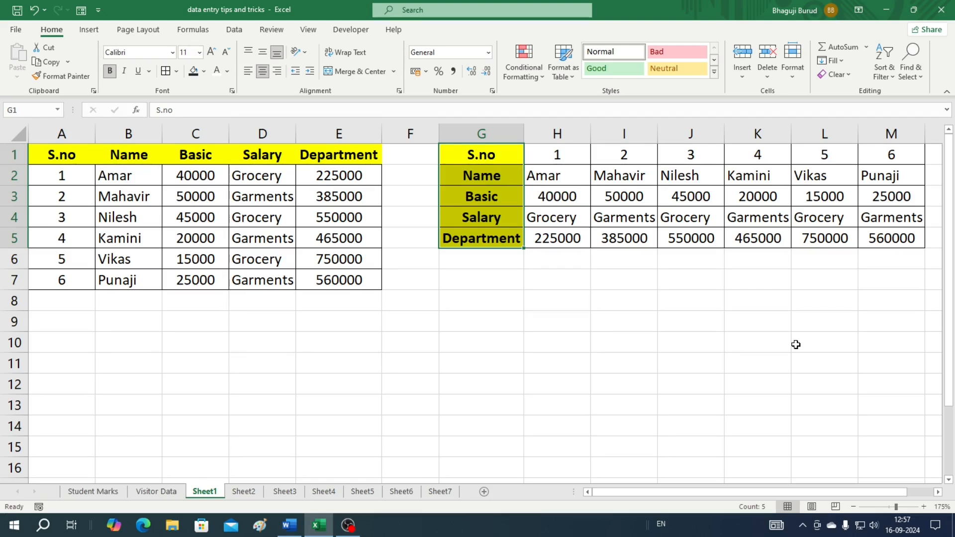
left_click(243, 492)
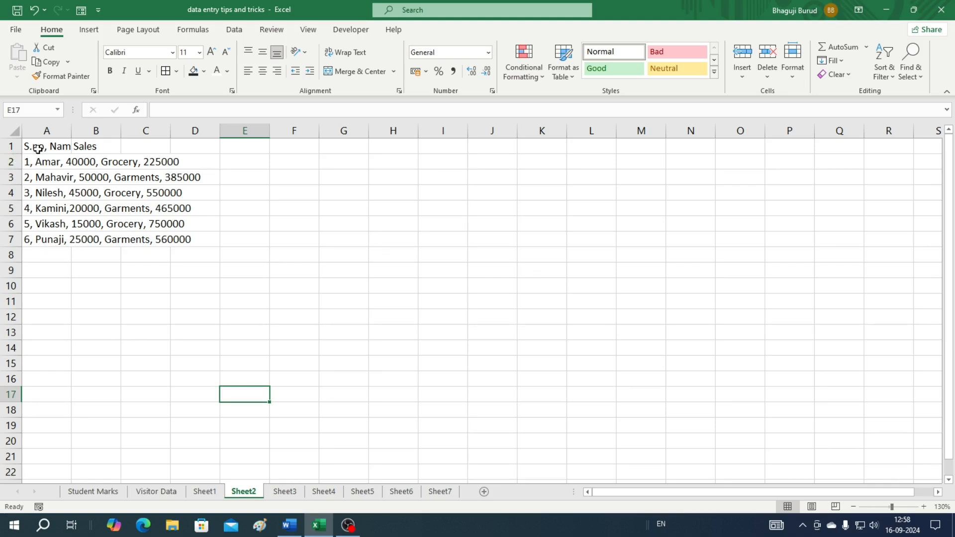
Inspect Sheet2's comma-separated rows in A1:A7 and confirm the neighbouring cells are empty
left_click(37, 147)
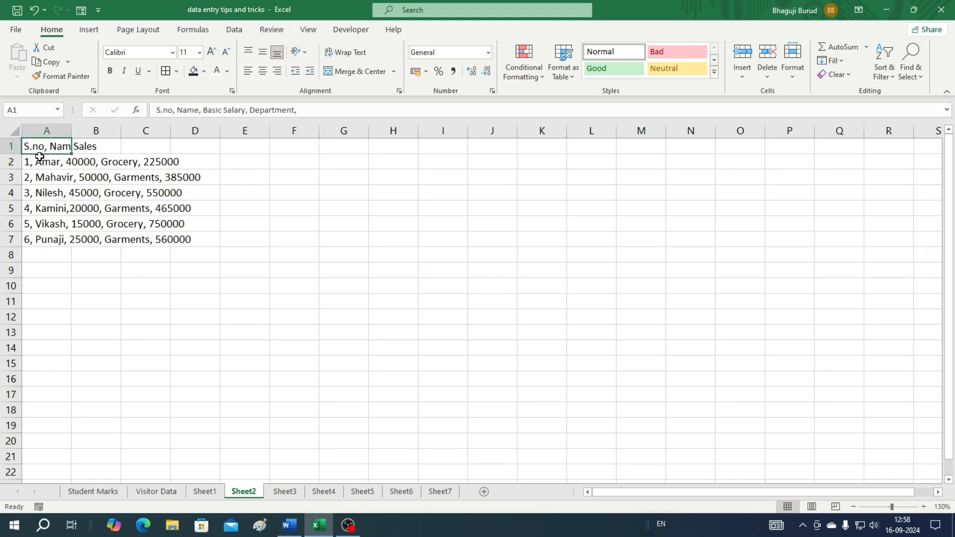
left_click(49, 165)
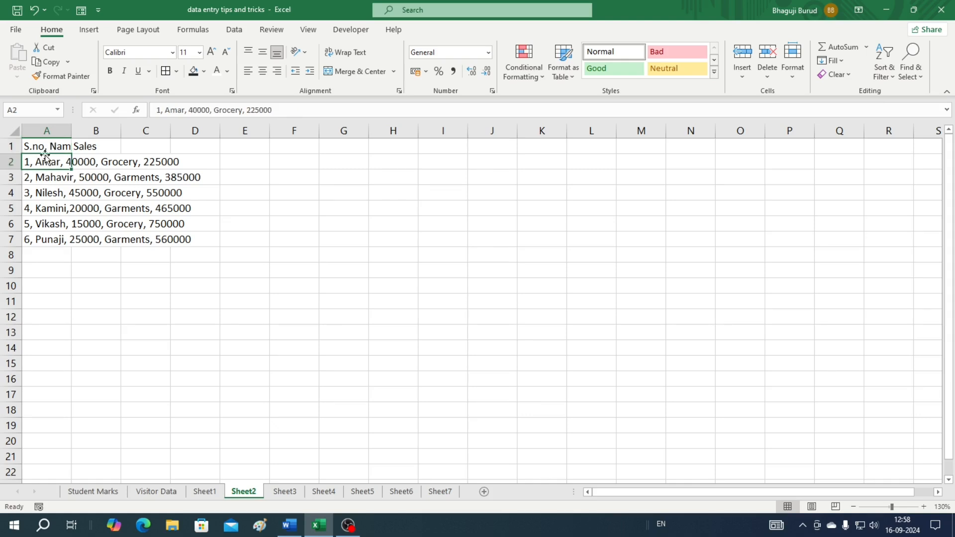
left_click(45, 144)
left_click(48, 160)
left_click(43, 183)
left_click(44, 191)
left_click(49, 206)
left_click(47, 239)
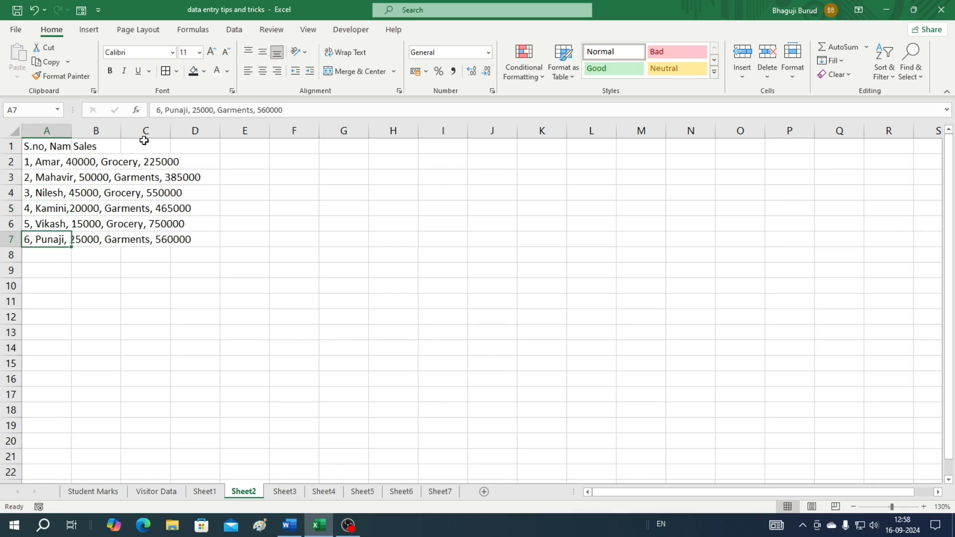
left_click(109, 146)
left_click(132, 147)
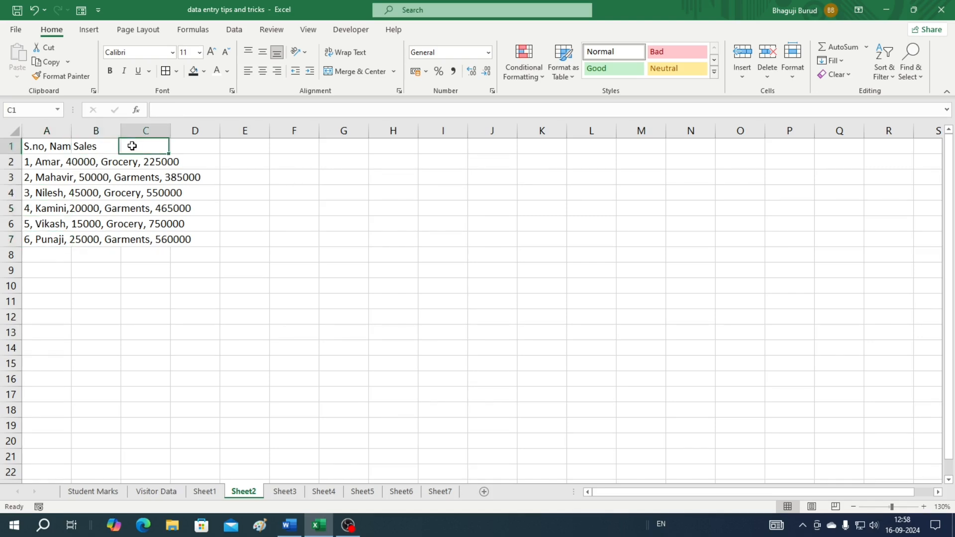
left_click(117, 168)
left_click(135, 166)
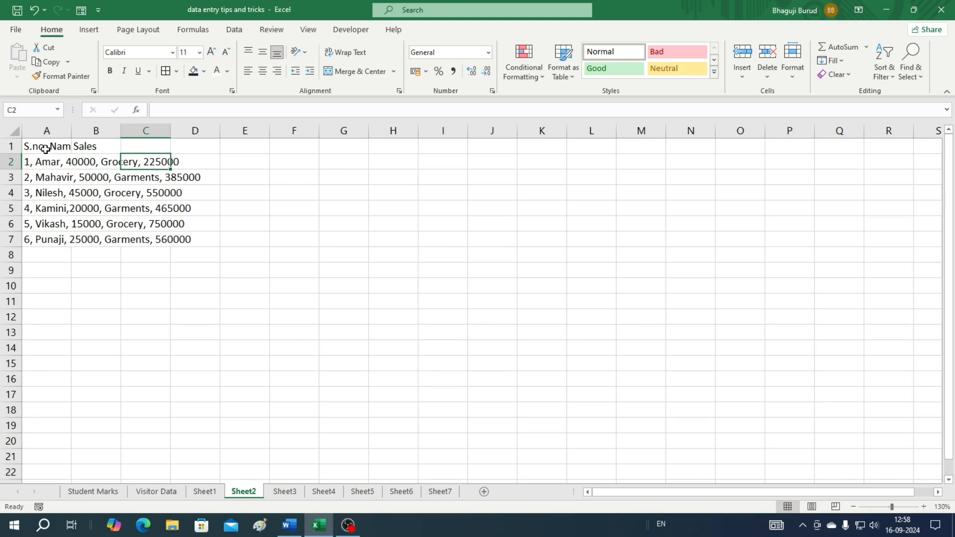
Select the comma-separated text in A1:A7
left_click(46, 148)
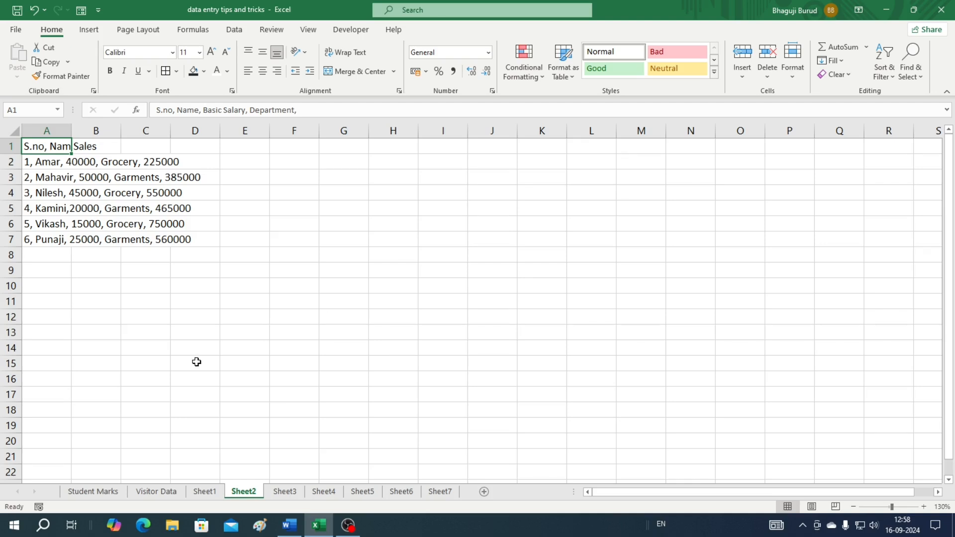
left_click(305, 334)
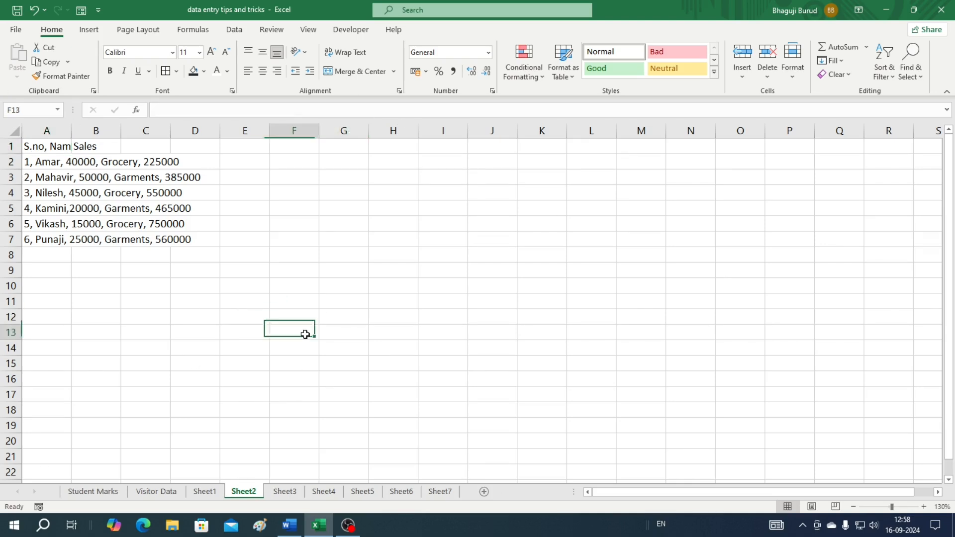
left_click_drag(48, 148, 40, 235)
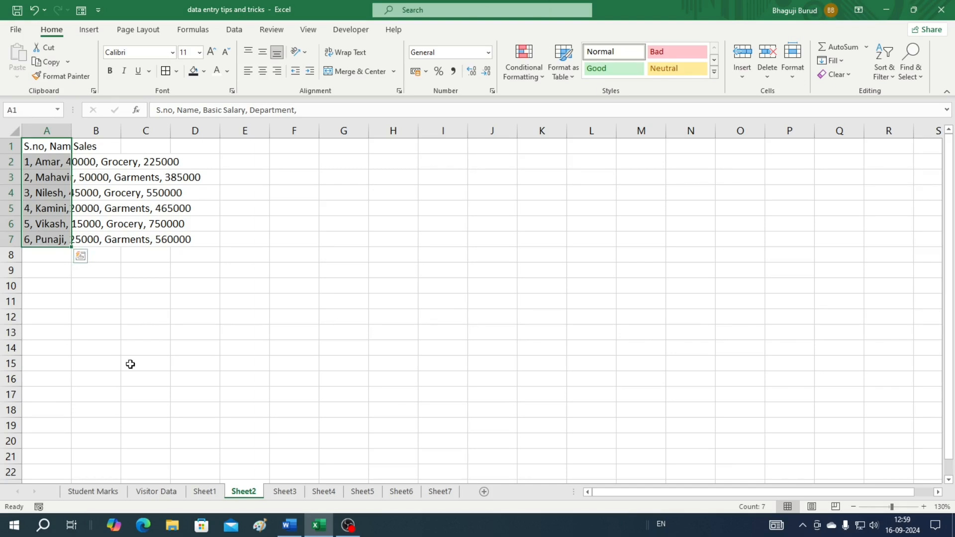
left_click(235, 31)
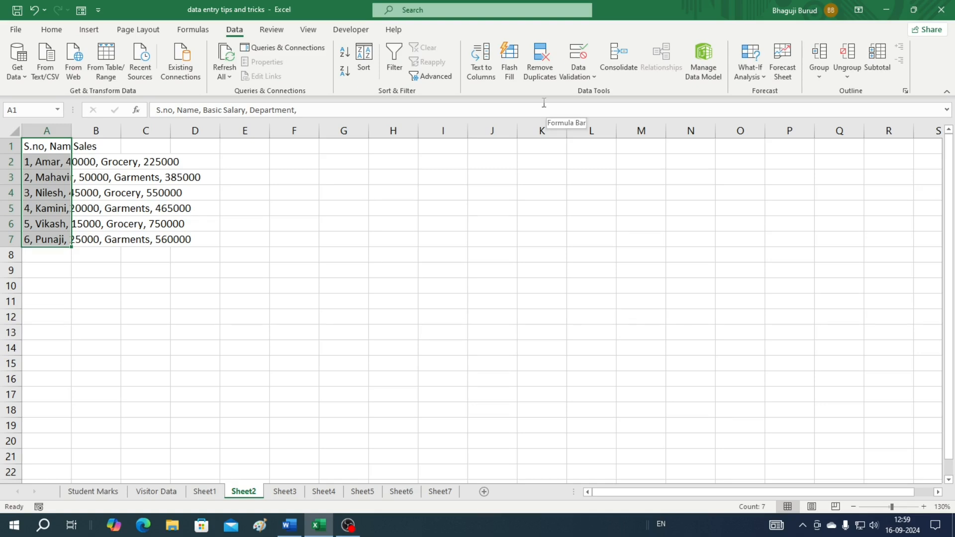
Split A1:A7 into columns with Text to Columns, Delimited, comma only, replacing existing contents
left_click(486, 71)
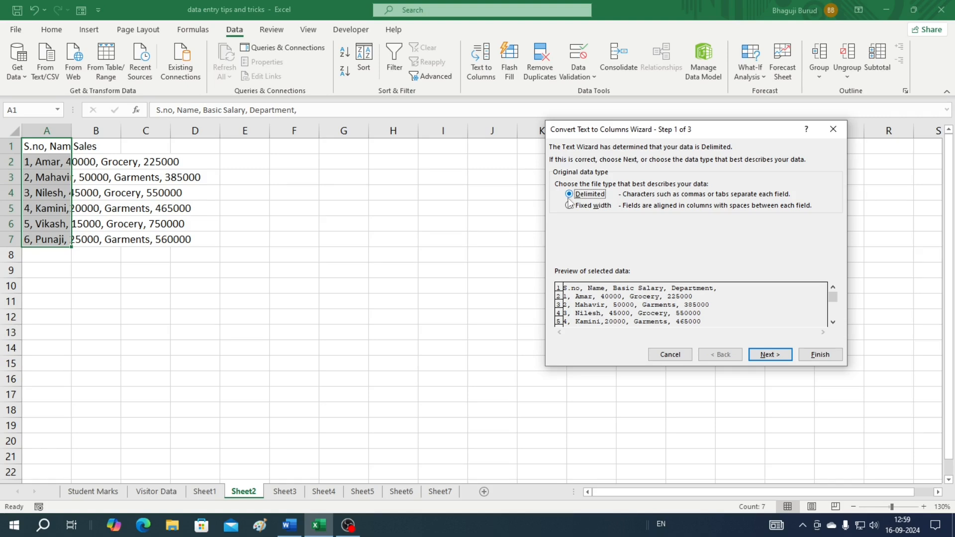
left_click(769, 361)
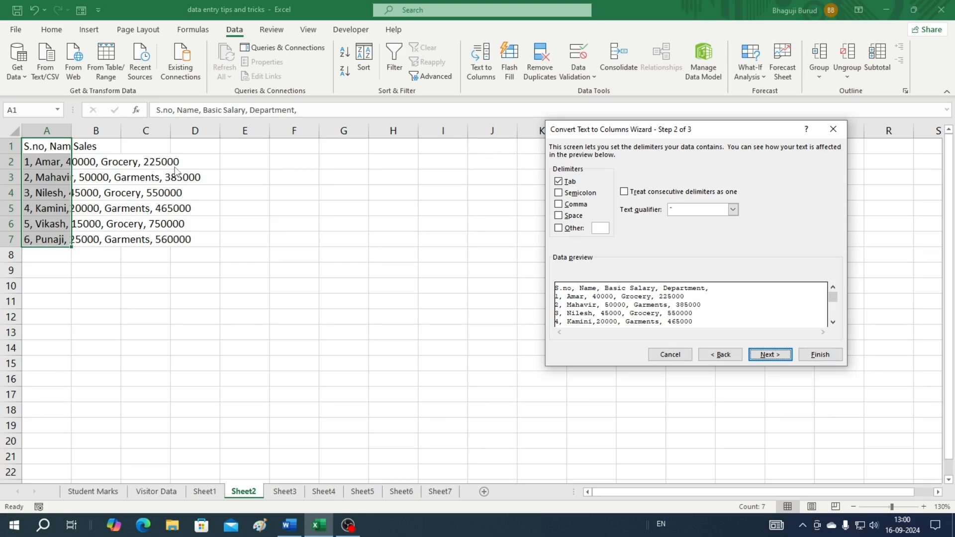
left_click(559, 205)
left_click(559, 182)
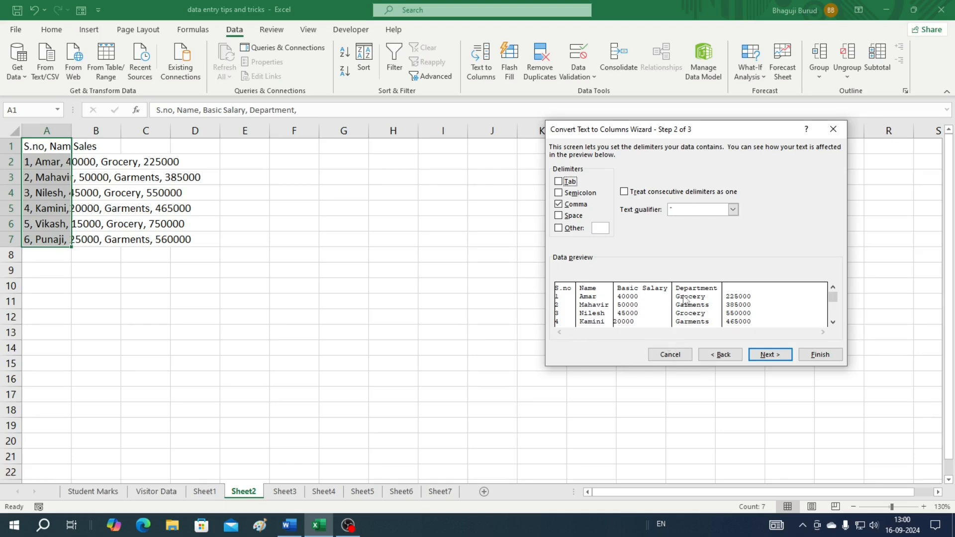
left_click(768, 355)
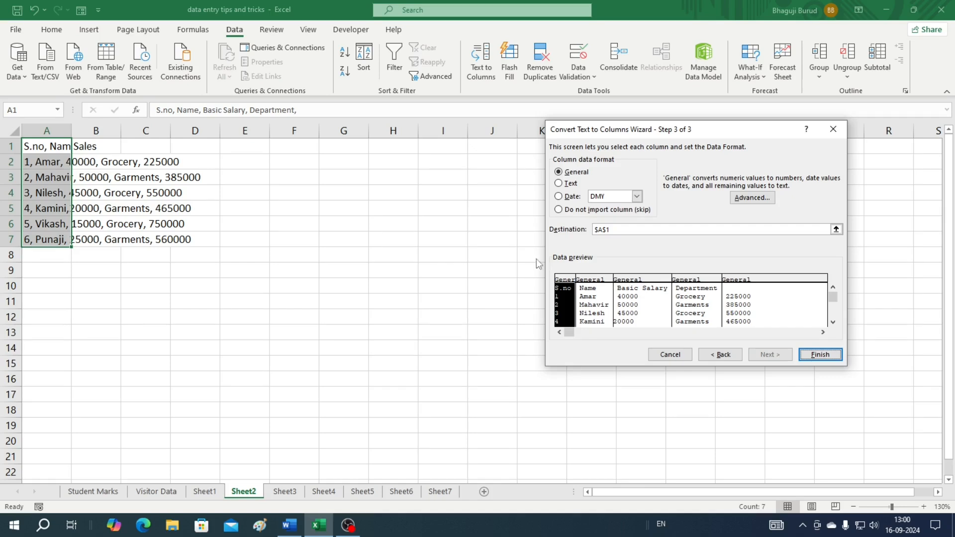
left_click(829, 359)
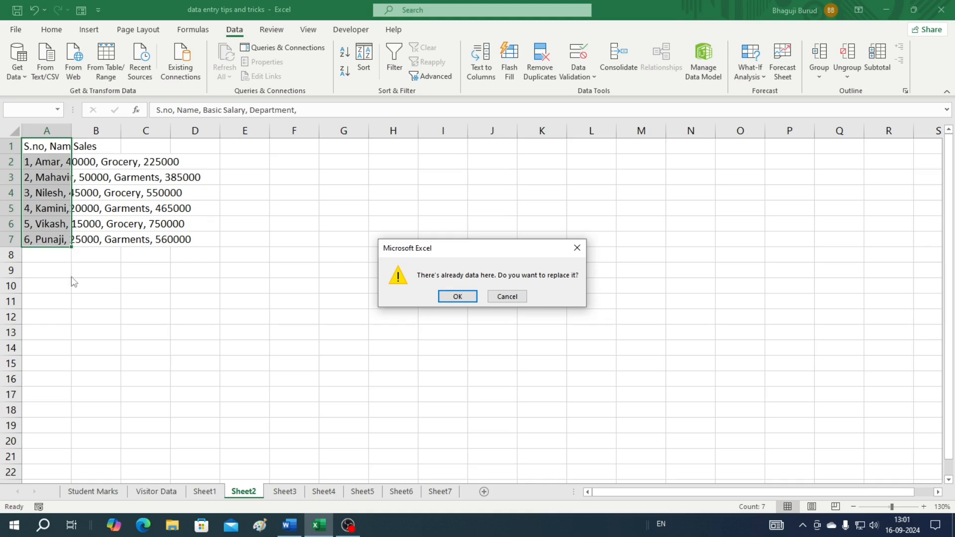
left_click(458, 297)
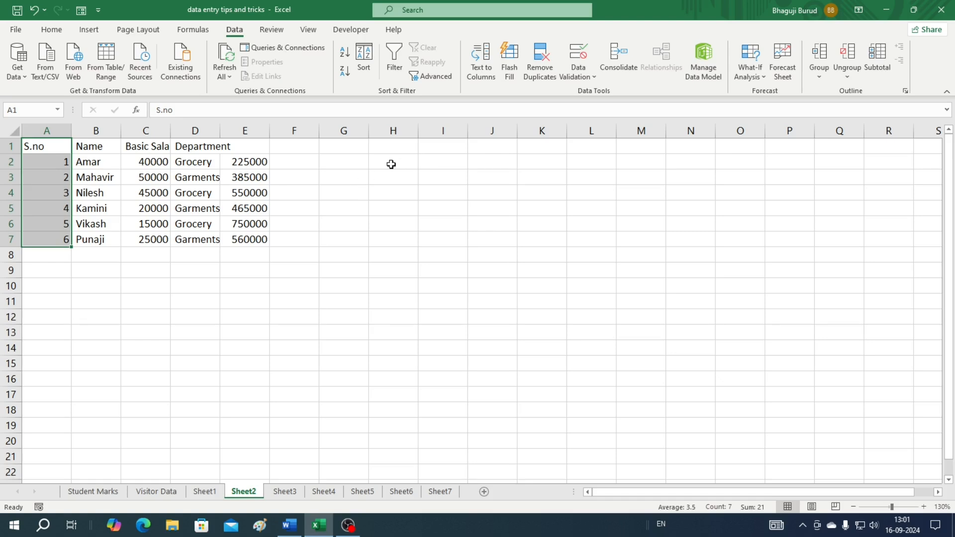
Select the split table A1:E7
left_click(387, 148)
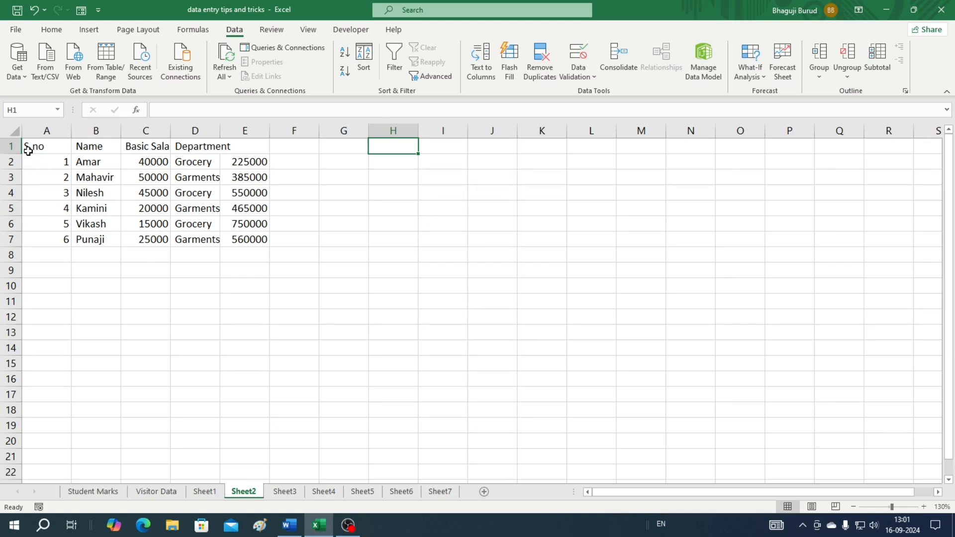
left_click(41, 150)
left_click_drag(40, 150, 254, 239)
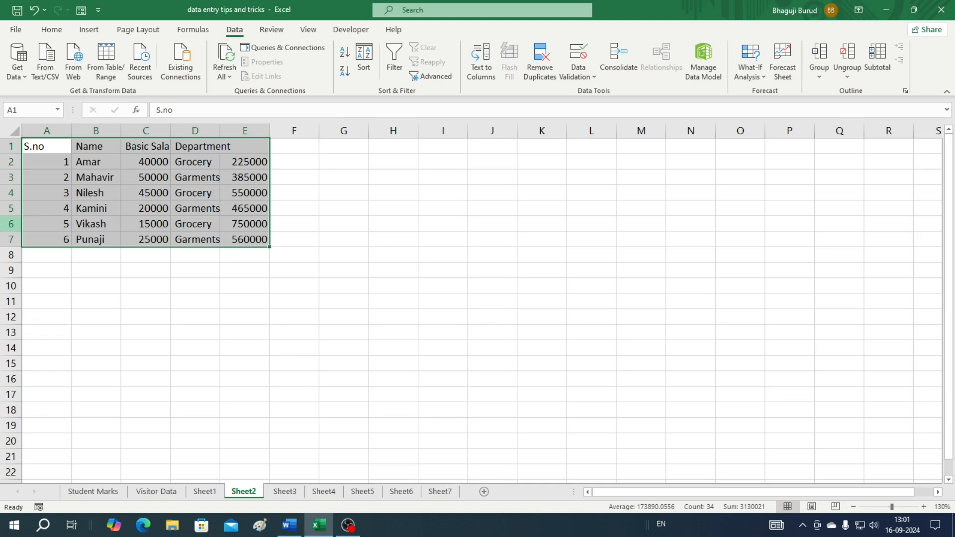
On Sheet3, select the Sales Executive table A1:G13 and open Go To with Ctrl+G
key("ctrl+Page_Down")
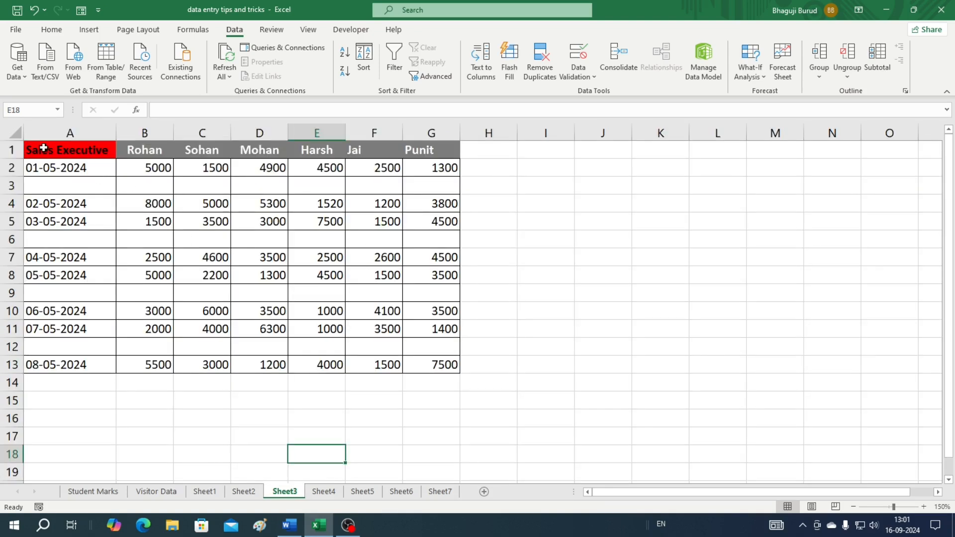
left_click_drag(32, 150, 438, 168)
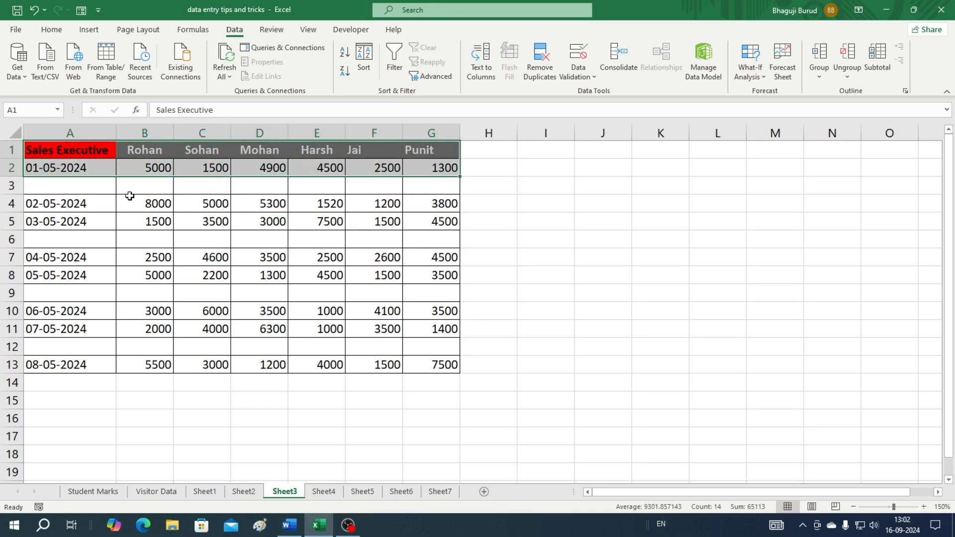
left_click(29, 190)
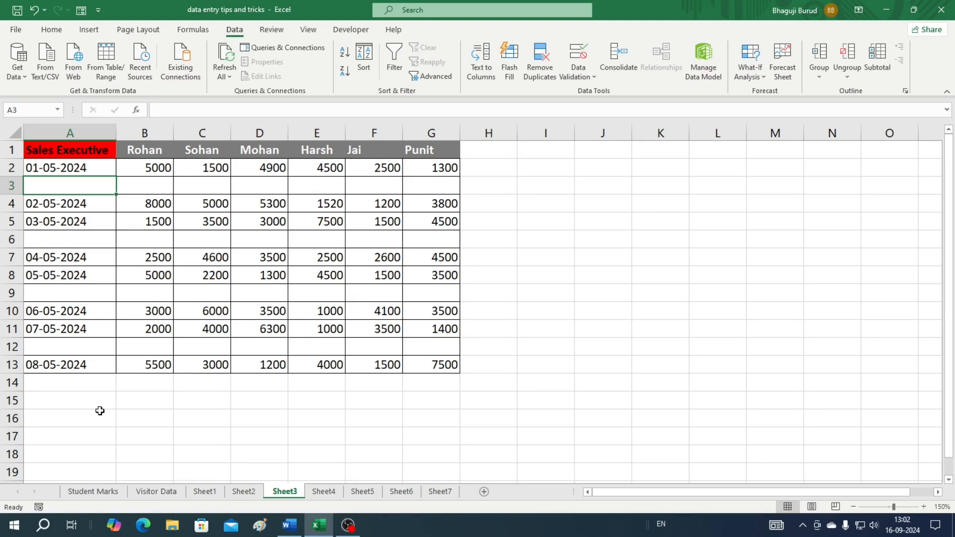
left_click(42, 152)
left_click_drag(42, 151, 457, 367)
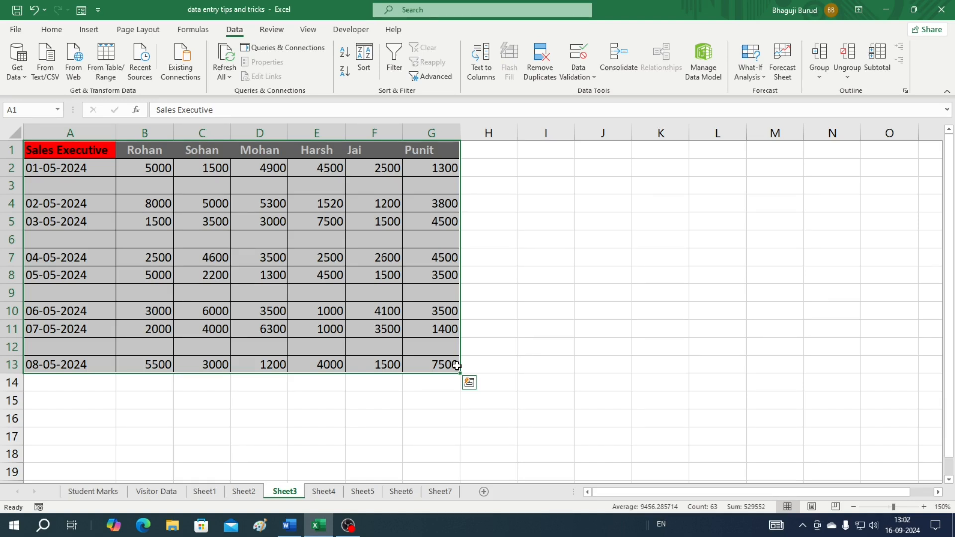
key("ctrl+g")
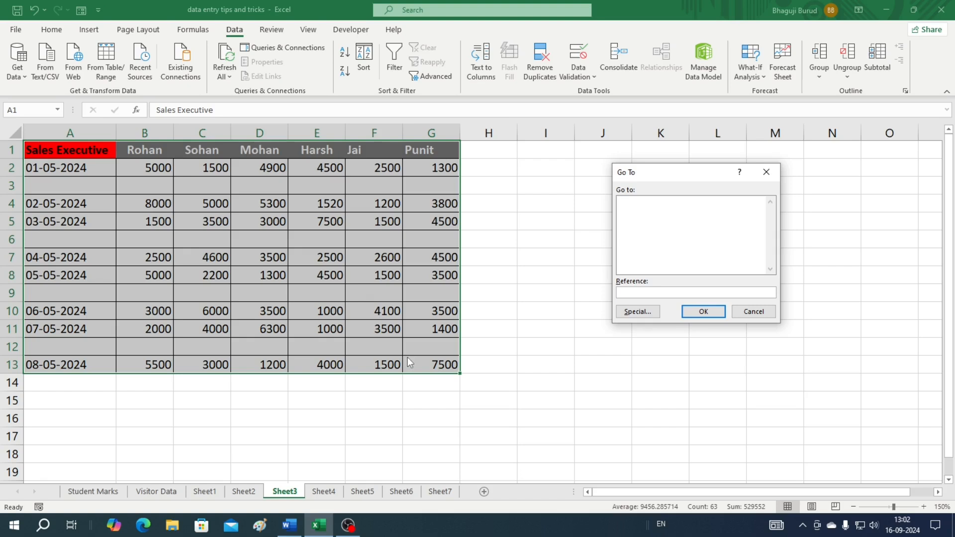
Select only the blank cells in the table with Go To Special > Blanks
left_click(638, 312)
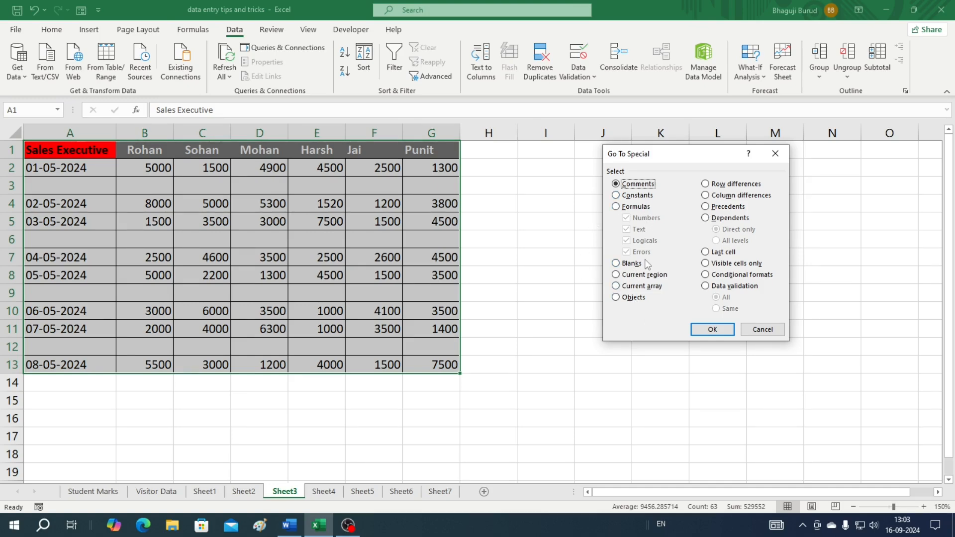
left_click(616, 264)
left_click(711, 331)
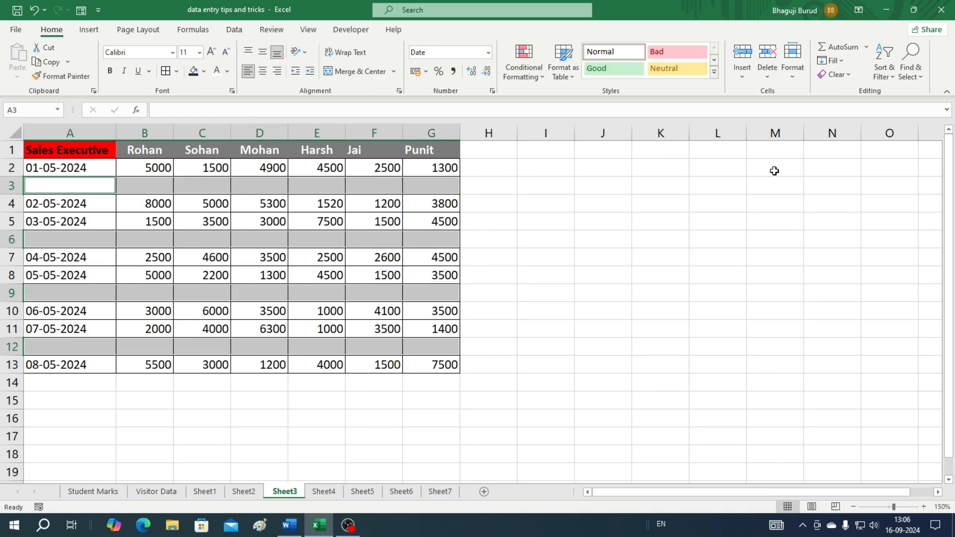
Delete the sheet rows holding the blanks so dates 01-05-2024 to 08-05-2024 fill rows 2–9
left_click(767, 78)
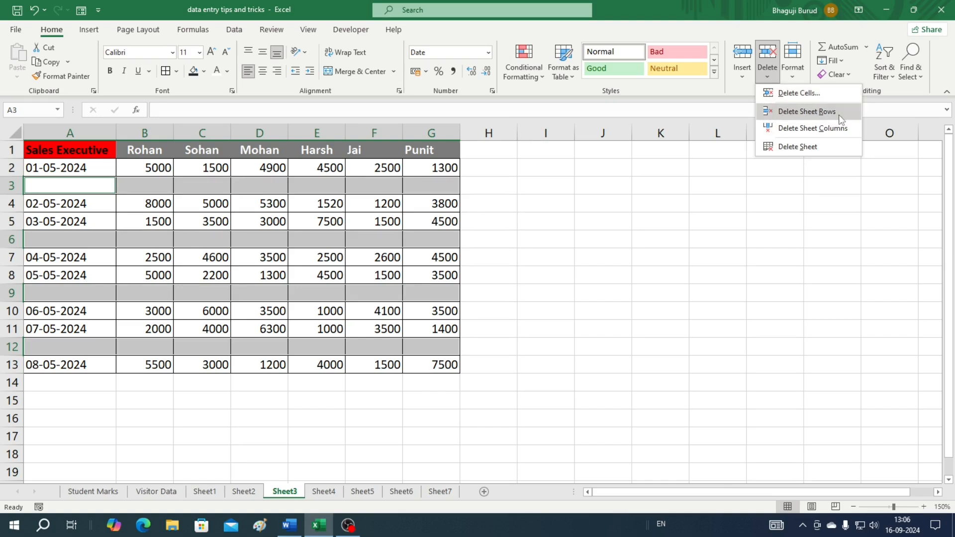
left_click(811, 112)
left_click(660, 347)
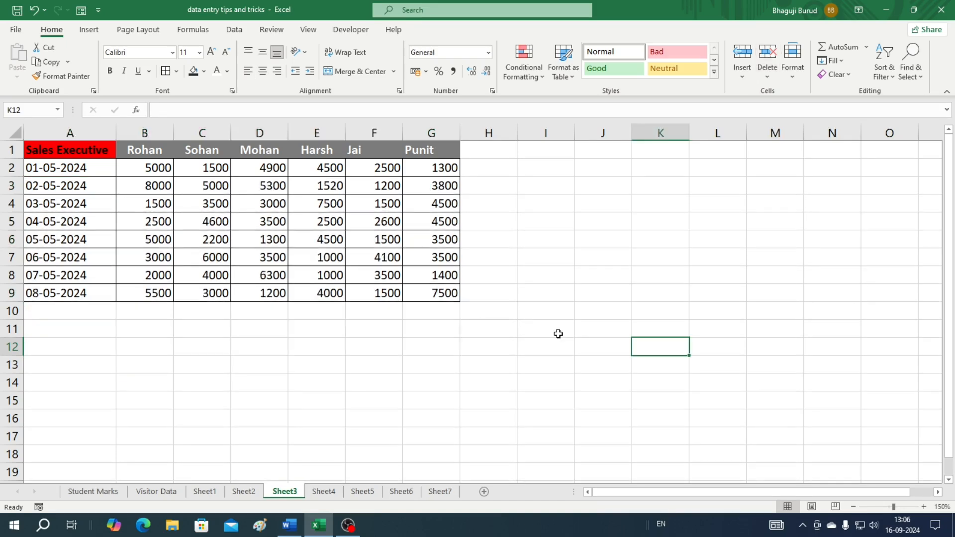